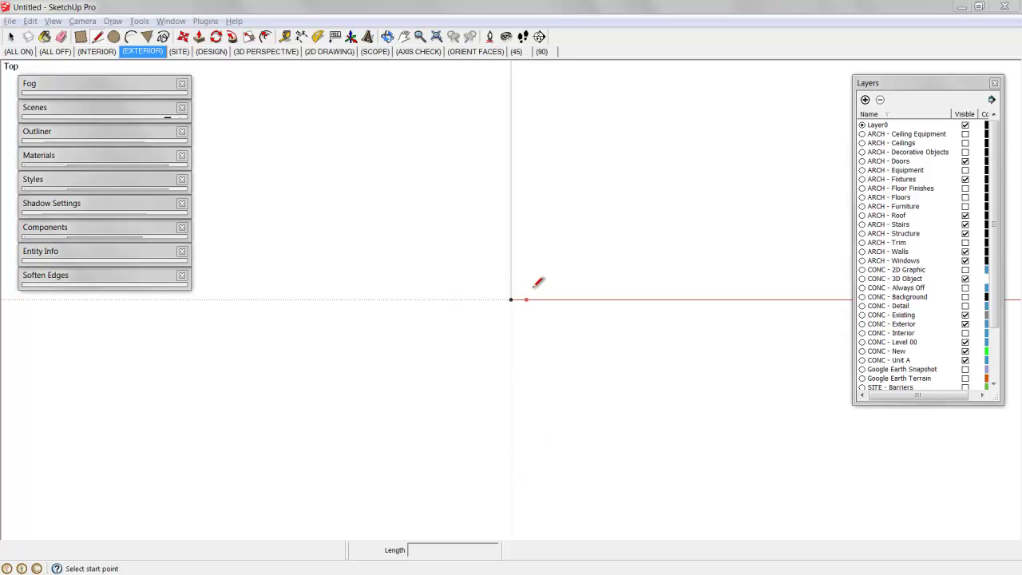
left_click(512, 300)
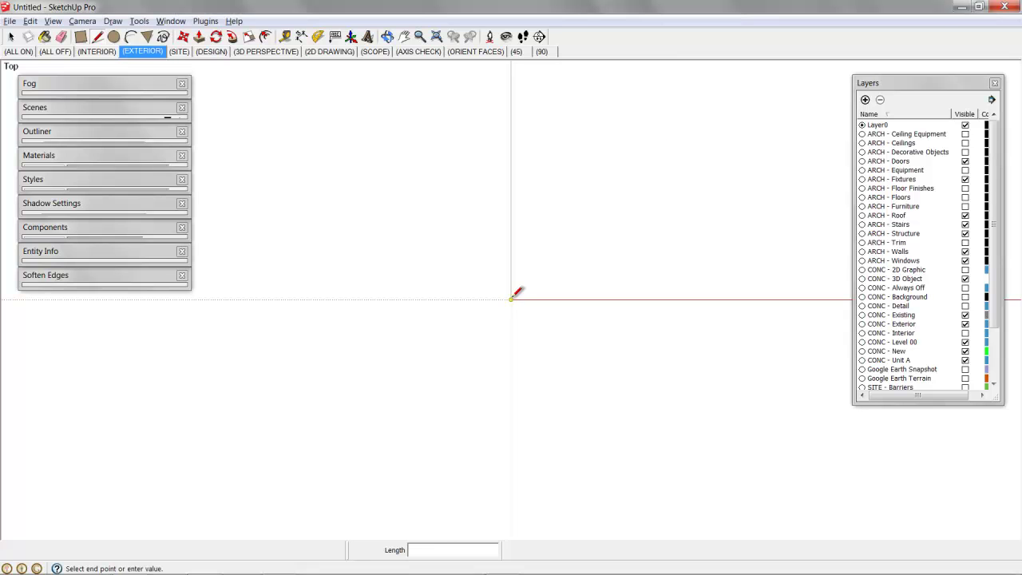
key("Escape")
middle_click_drag(631, 366, 530, 283)
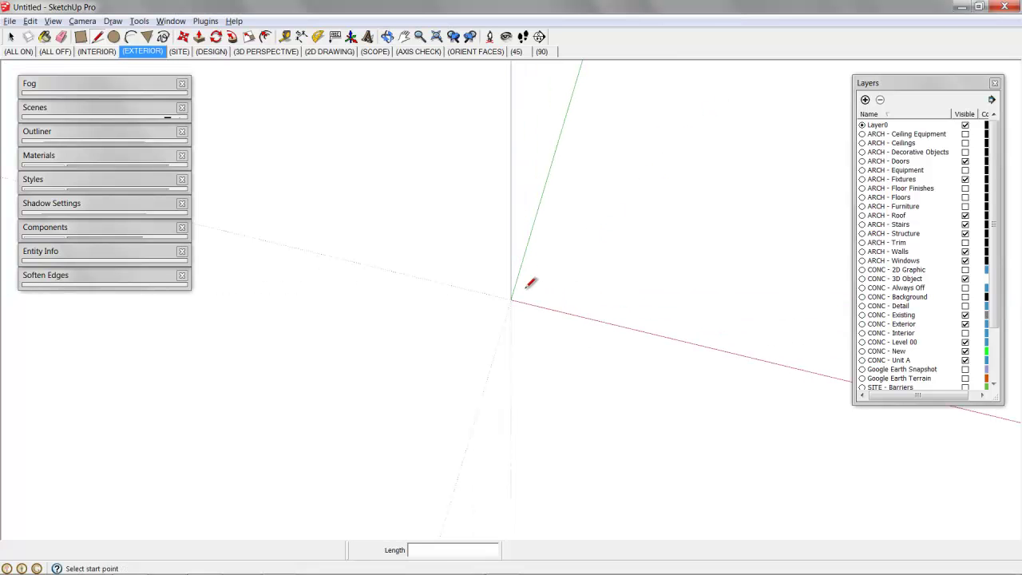
left_click(511, 300)
Draw a 20' by 10' rectangle on the ground plane from the origin, its long side along the red axis
key("r")
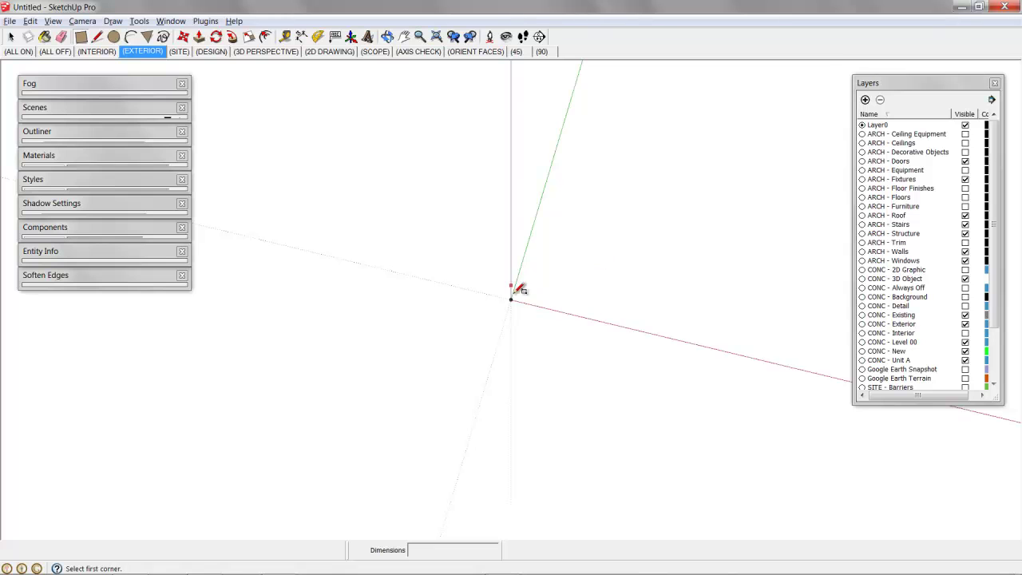
left_click(511, 299)
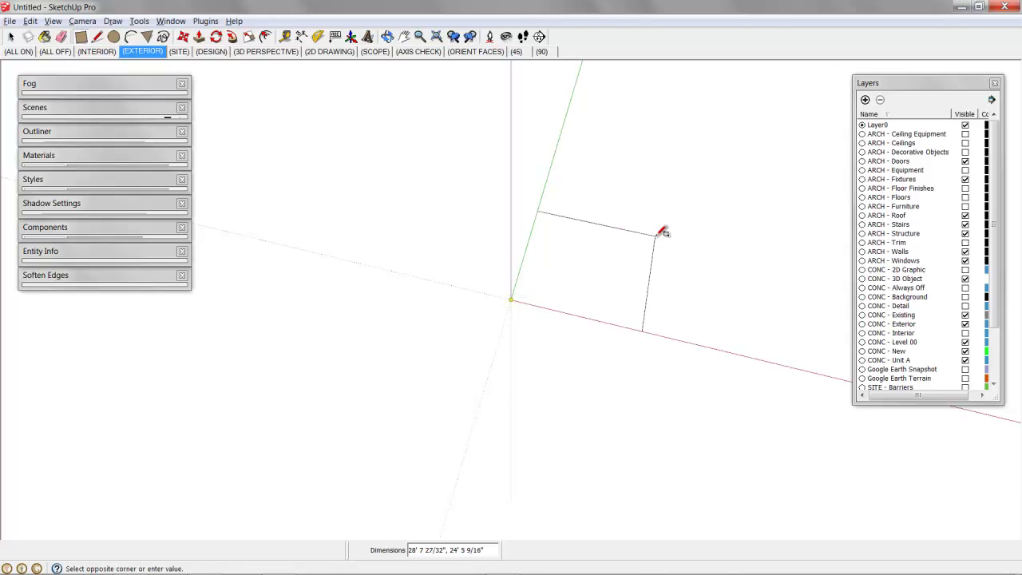
type("20',10")
key("Return")
Copy the rectangle with its edges 10' along the green axis so that the copy adjoins the original
key("h")
scroll(582, 281, "up", 5)
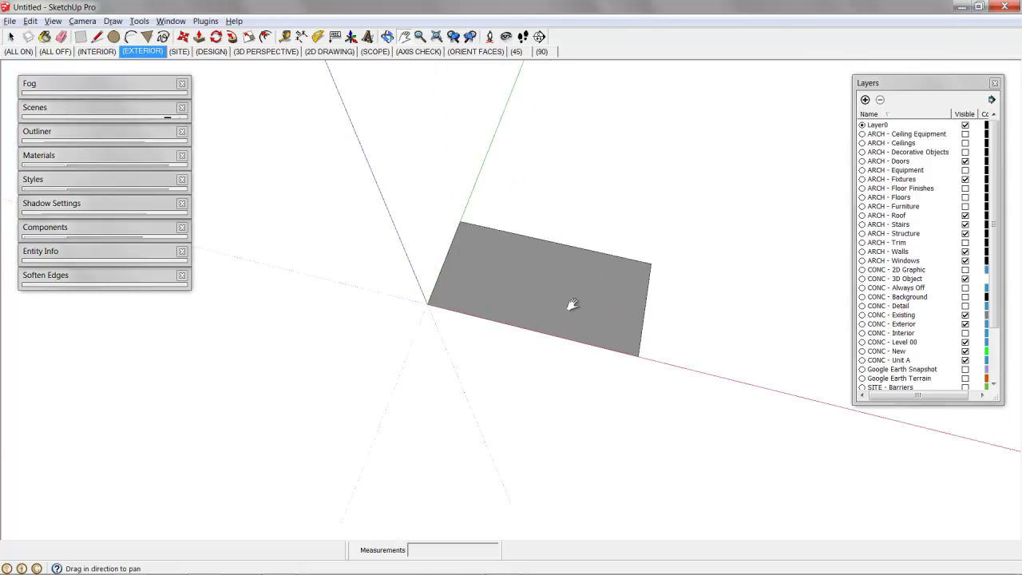
middle_click_drag(551, 299, 532, 319)
key("space")
double_click(512, 296)
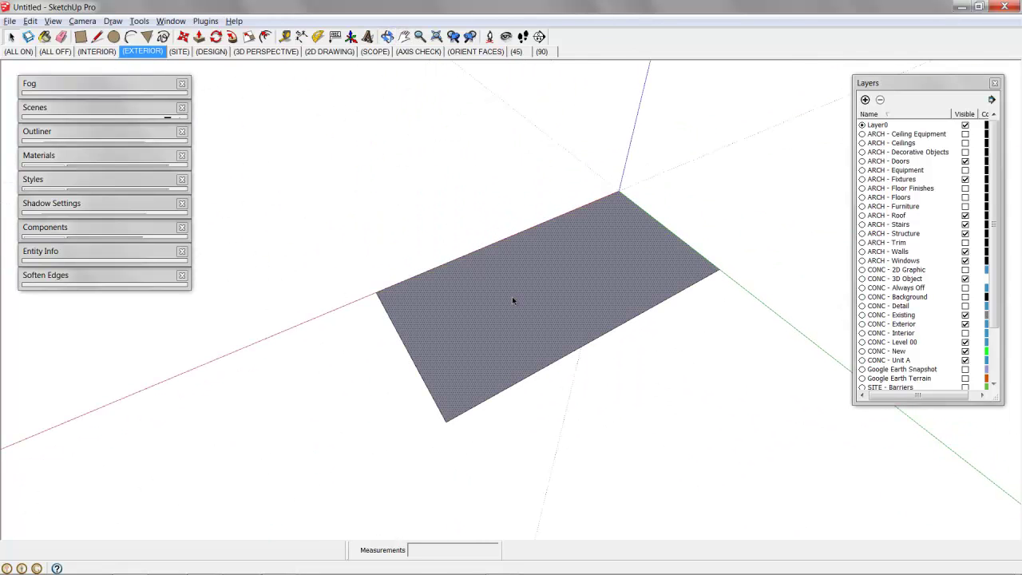
key("m")
key("ctrl")
left_click(379, 292)
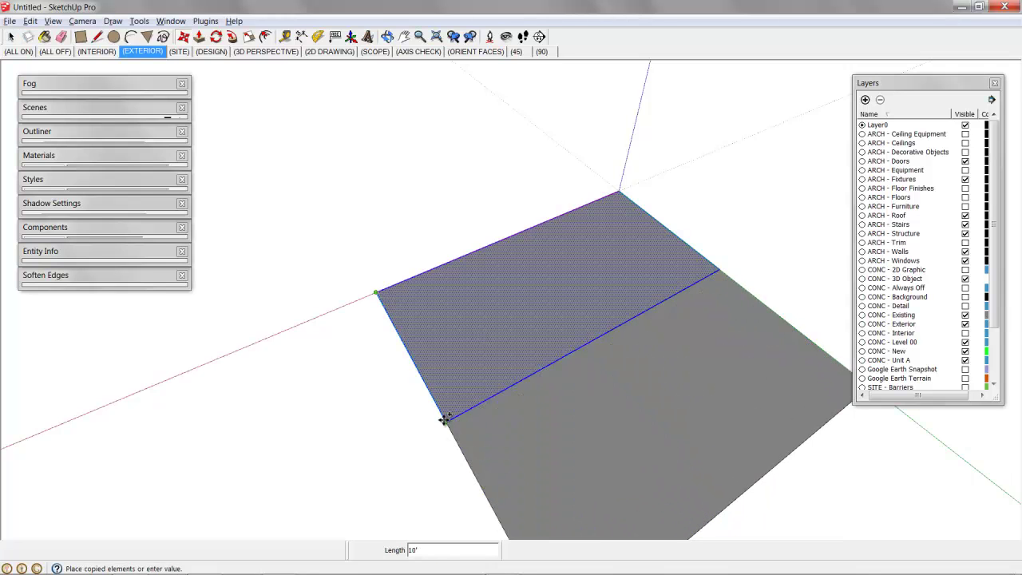
left_click(446, 421)
Copy the second rectangle's short edge farthest from the green axis 36" inward
key("h")
scroll(603, 388, "down", 1)
middle_click_drag(603, 387, 475, 392, "shift")
key("ctrl+t")
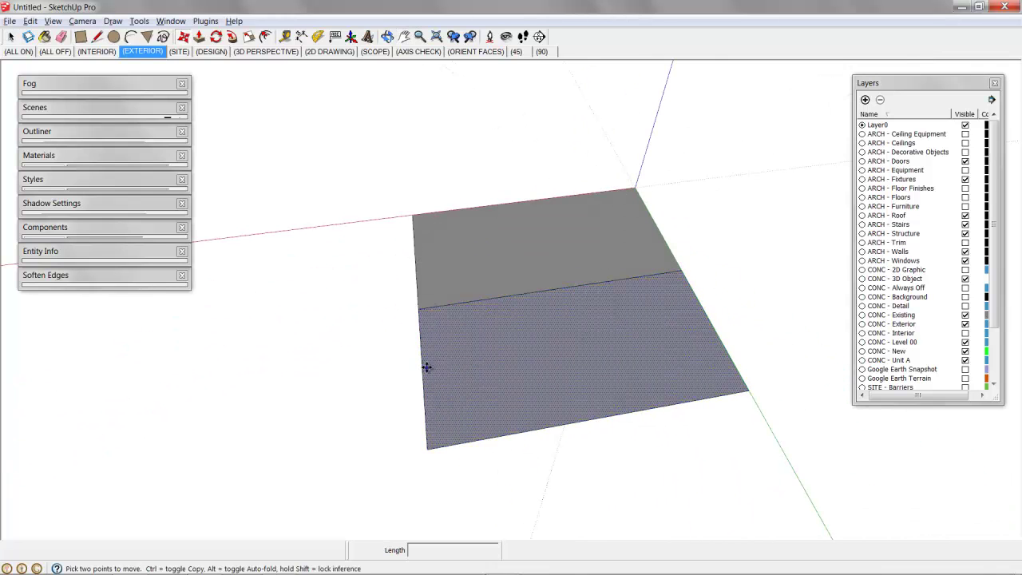
key("ctrl")
left_click(421, 360)
left_click(442, 364)
type("3")
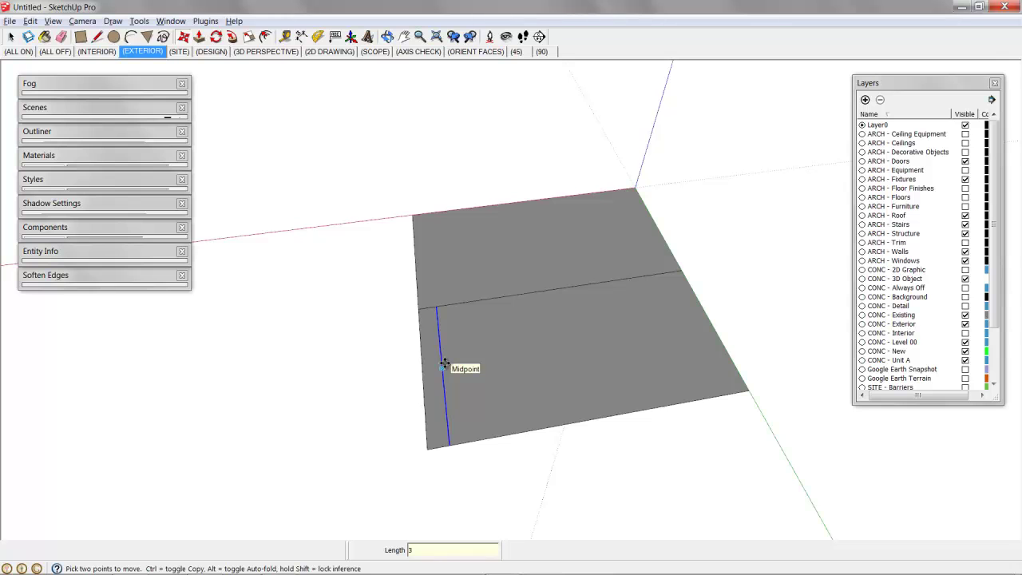
type("6")
key("Return")
Copy the second rectangle's short edge on the green axis 36" inward
key("ctrl")
left_click(693, 310)
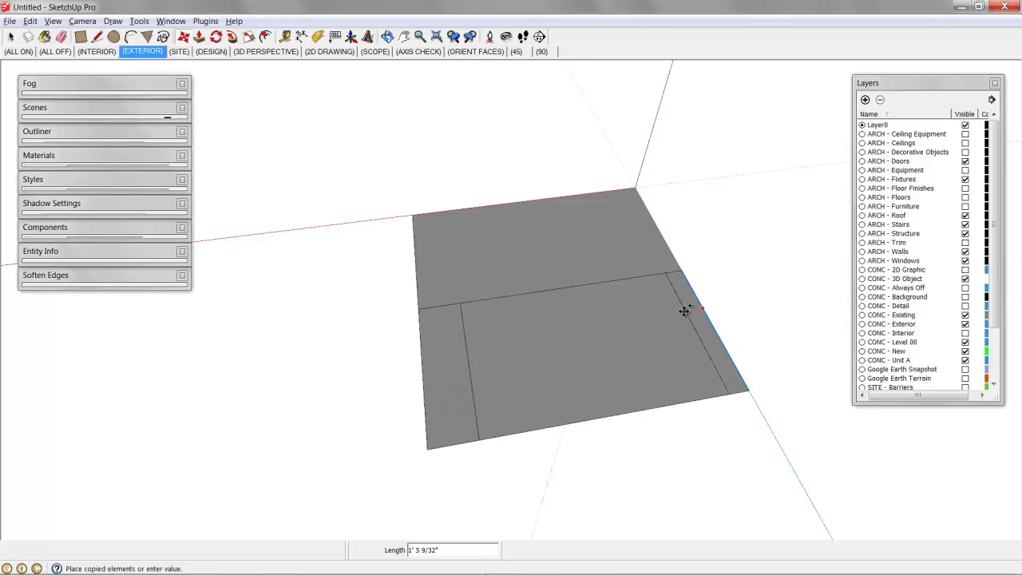
left_click(679, 316)
type("36")
key("Return")
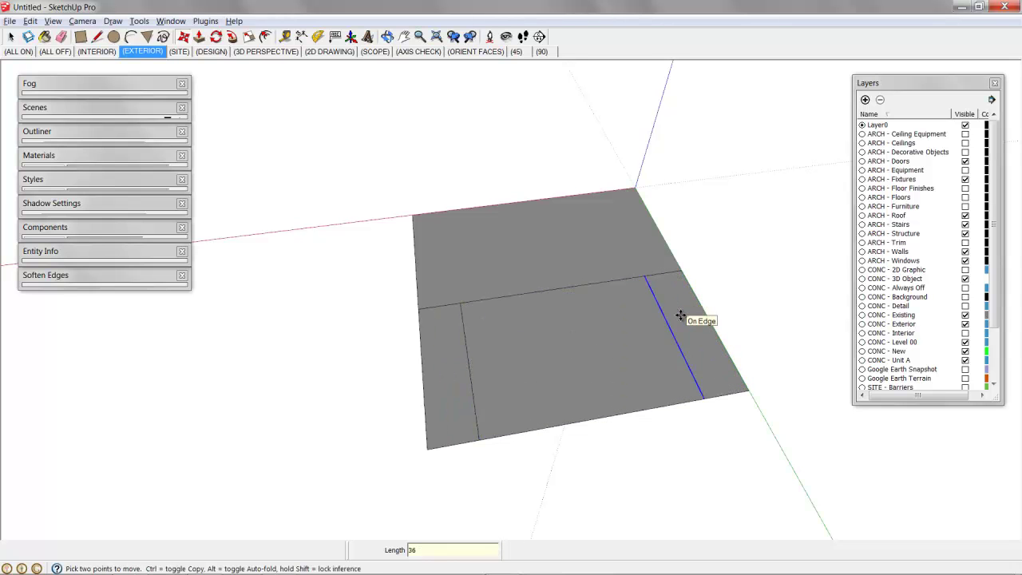
Erase the outer edges of the second rectangle to remove its two end strips
key("e")
left_click(743, 383)
left_click(468, 446)
Copy the smaller rectangle's edge nearest the green axis 8' inward to divide the face in two
mouse_move(468, 446)
middle_mouse_down()
mouse_move(550, 349)
mouse_move(628, 310)
mouse_move(550, 333)
middle_mouse_up()
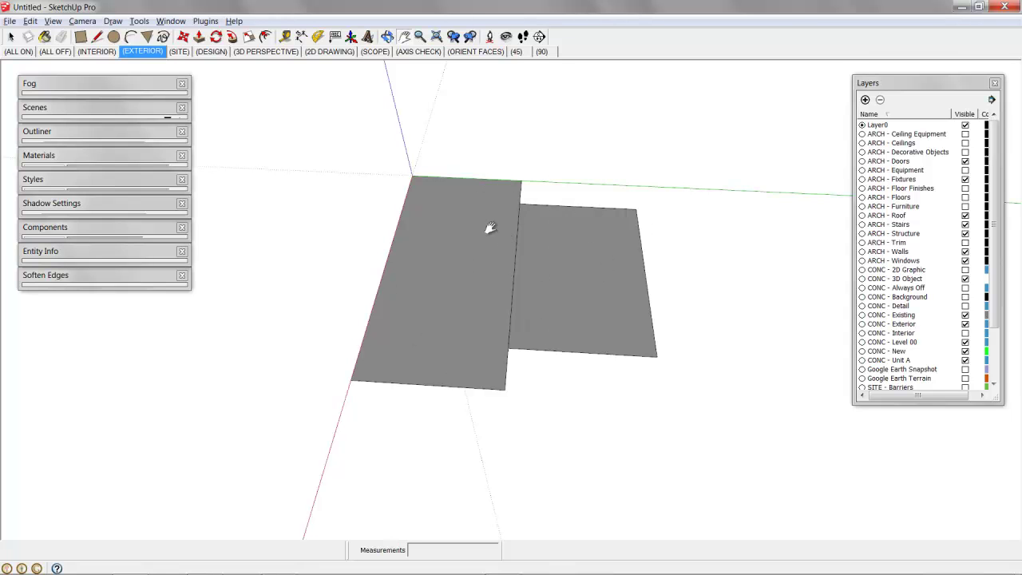
middle_click_drag(583, 243, 582, 359)
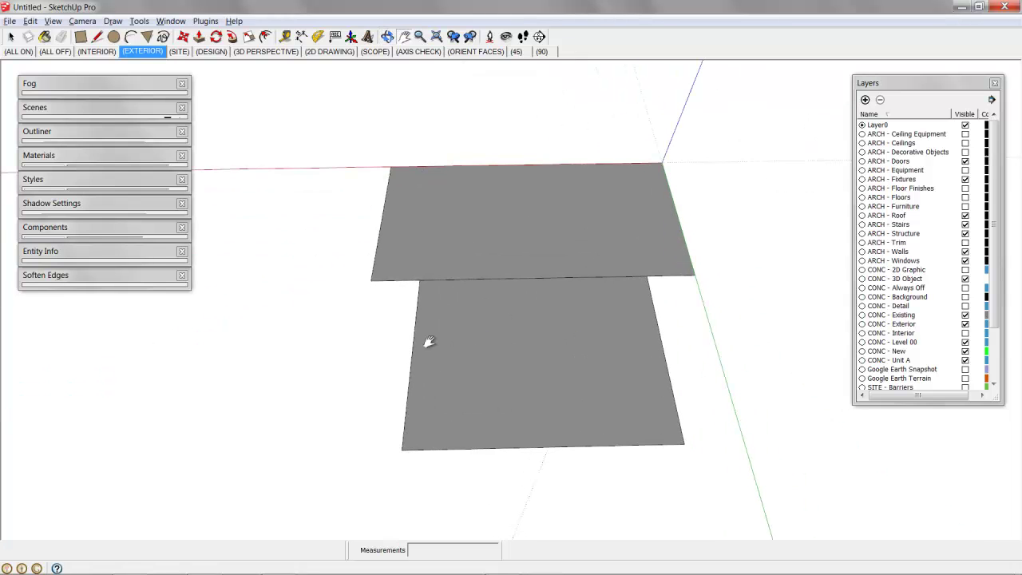
key("m")
left_click(658, 328)
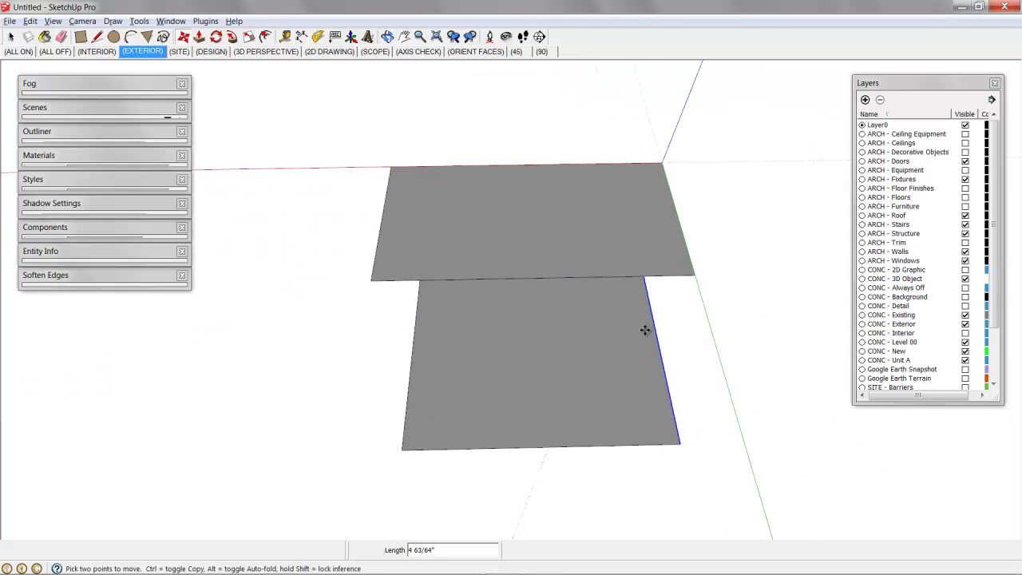
key("ctrl")
key("ctrl")
key("ctrl")
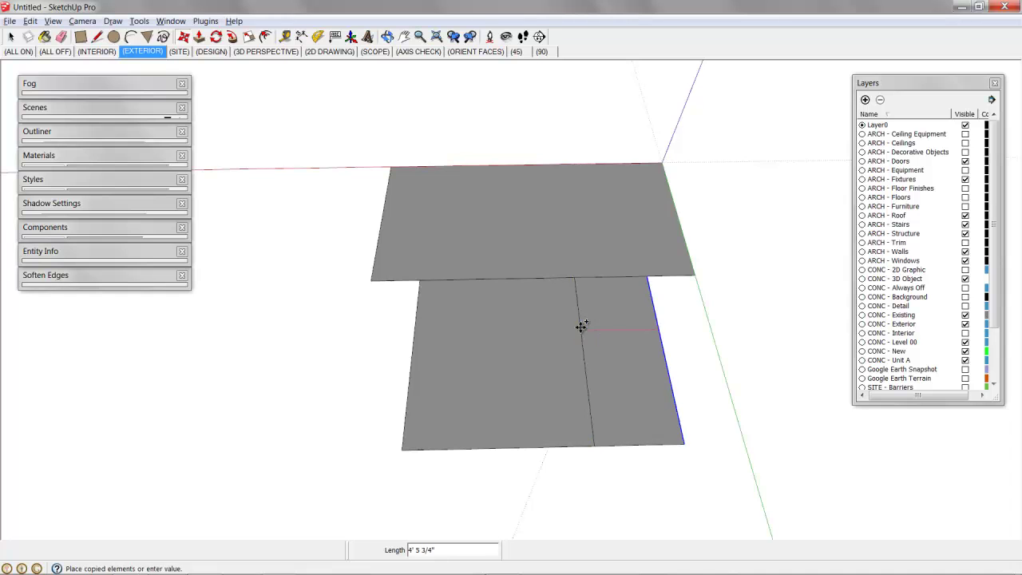
left_click(574, 327)
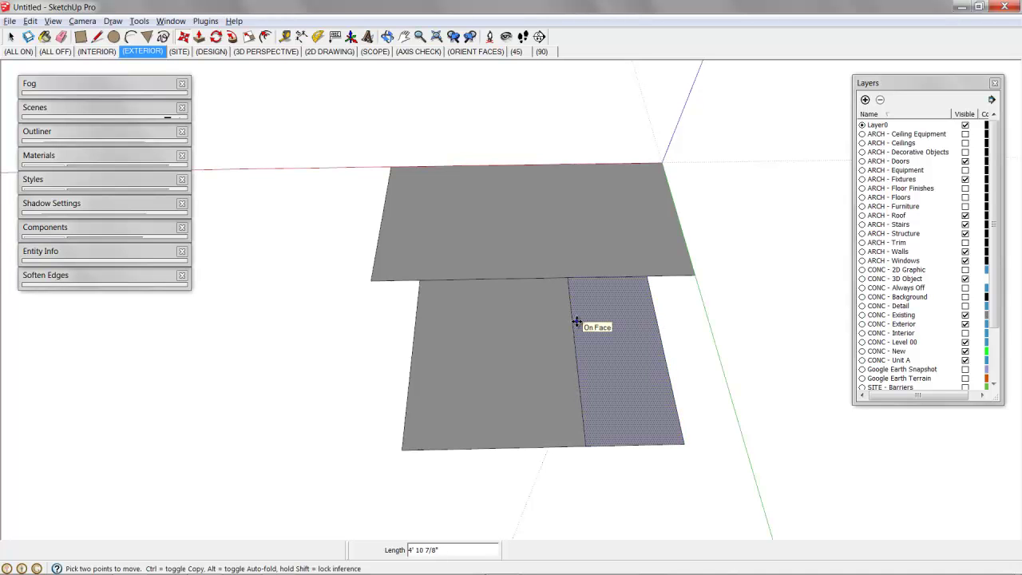
type("8'")
key("Return")
Move the divided face nearest the green axis 1' toward that axis
middle_click_drag(495, 328, 572, 372)
middle_click_drag(572, 372, 584, 342, "shift")
left_click(541, 315)
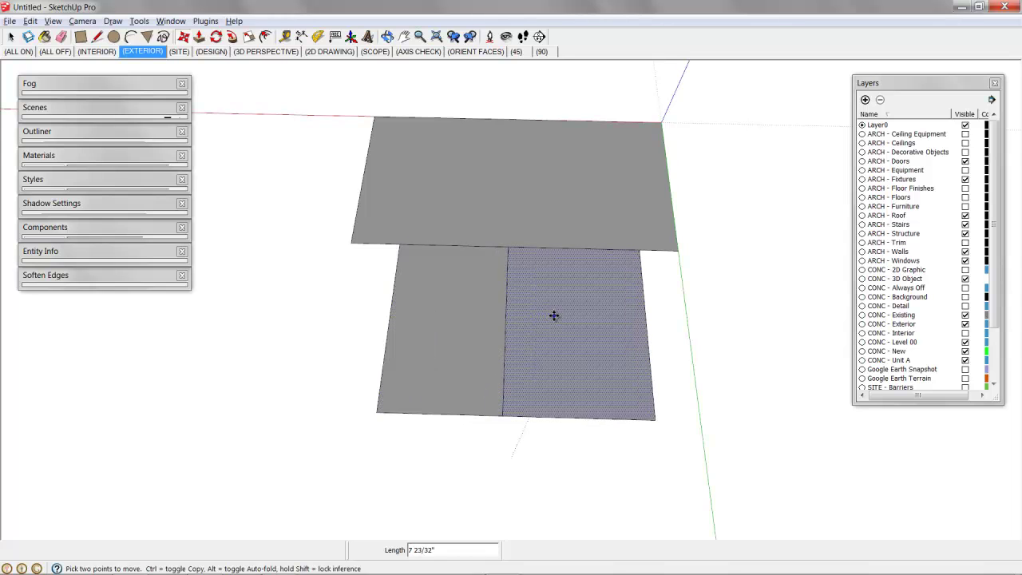
type("1'")
key("Return")
Move the outer edge of the other divided face 12" outward, away from the green axis
left_click(445, 313)
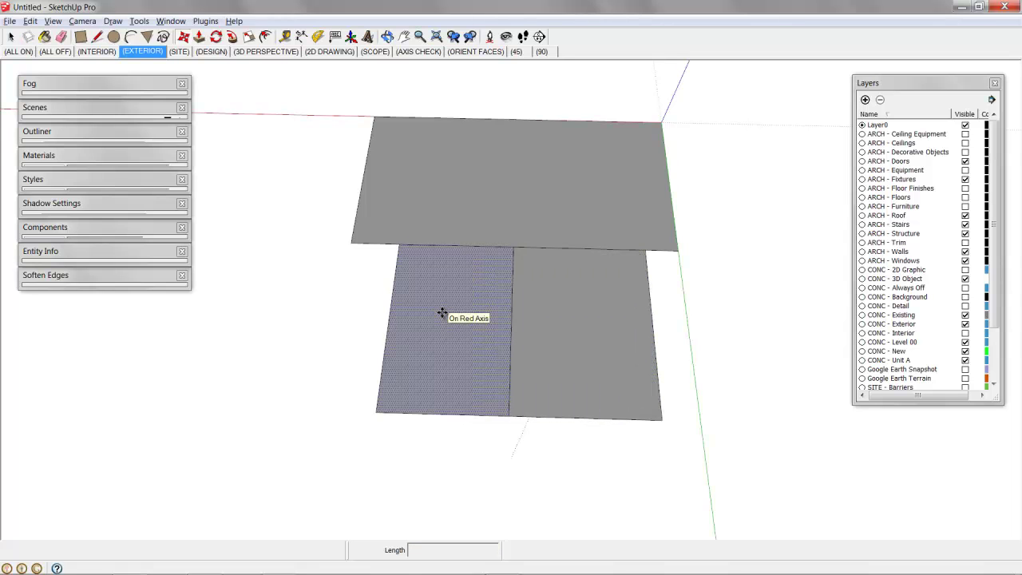
left_click(388, 306)
type("12")
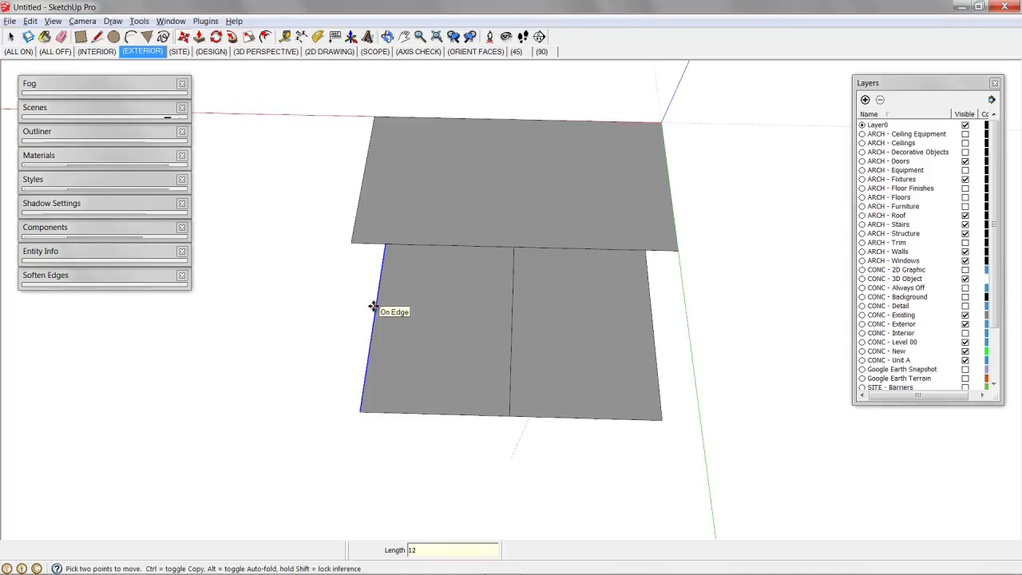
key("Return")
Measure the widths of the two smaller faces from their shared dividing line
key("t")
left_click(513, 249)
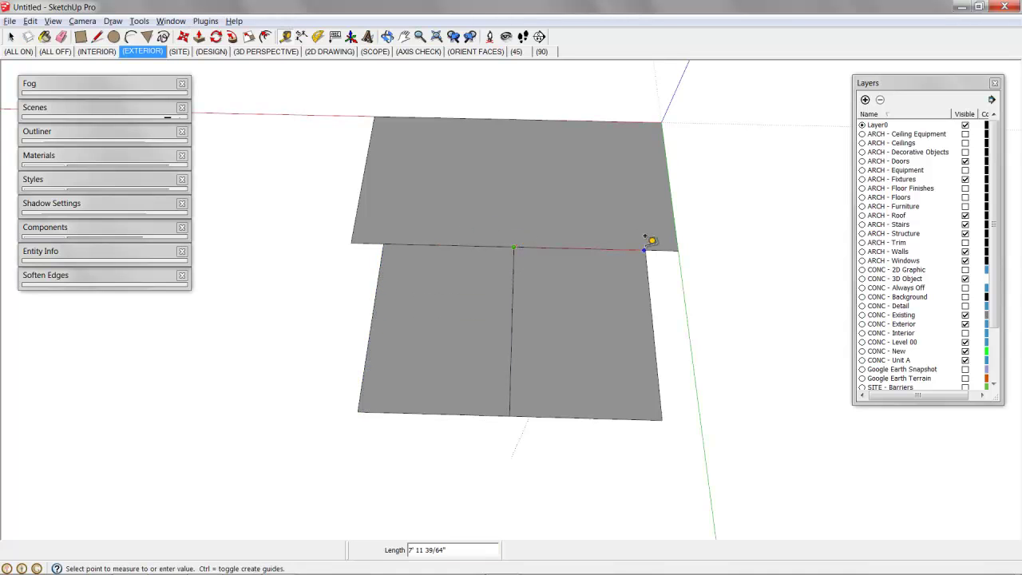
left_click(645, 249)
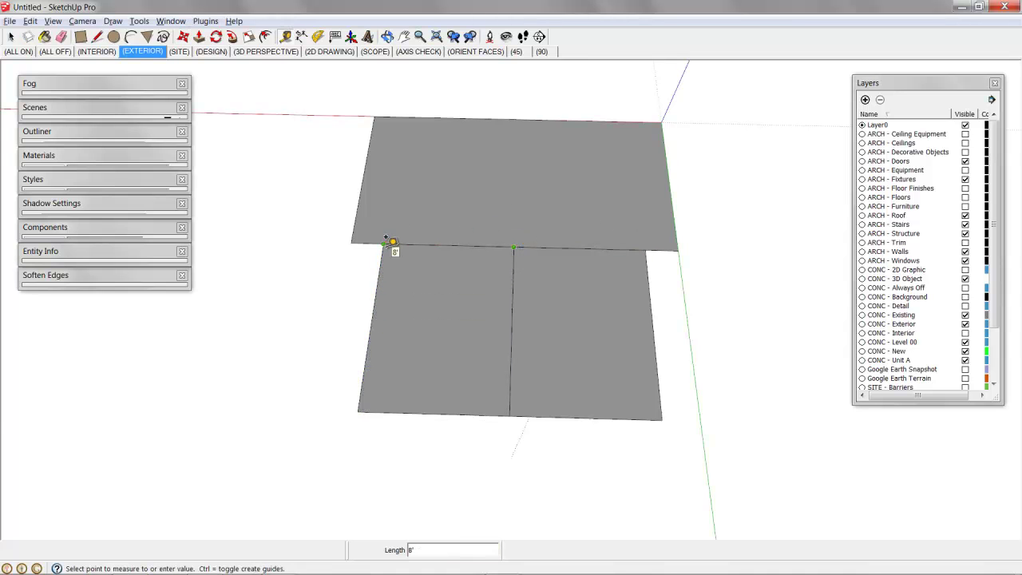
Move both smaller faces 24" along the green axis, away from the origin, stretching the large rectangle with them
middle_click_drag(389, 242, 558, 322)
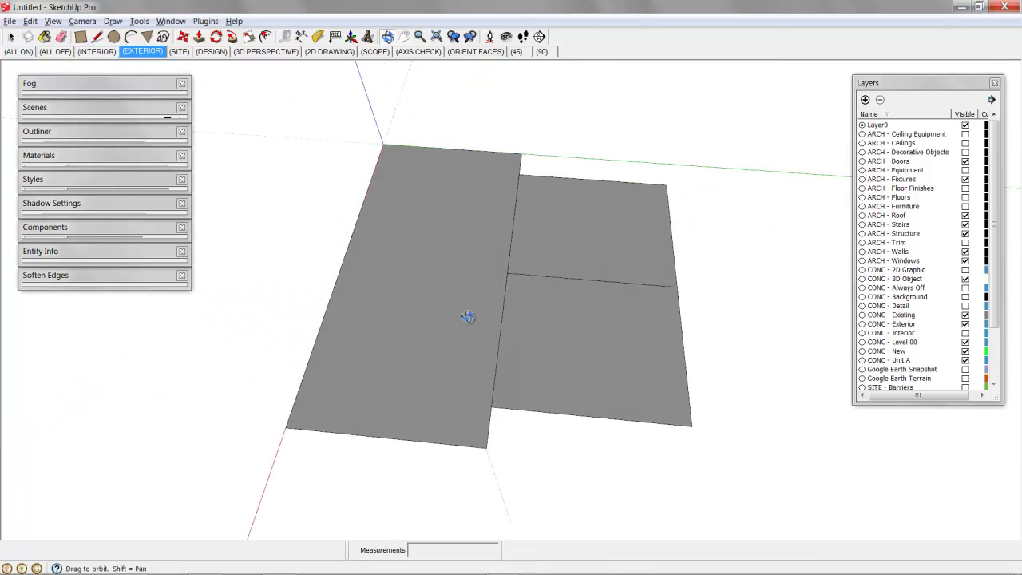
middle_click_drag(468, 319, 511, 283)
left_click_drag(593, 267, 768, 516)
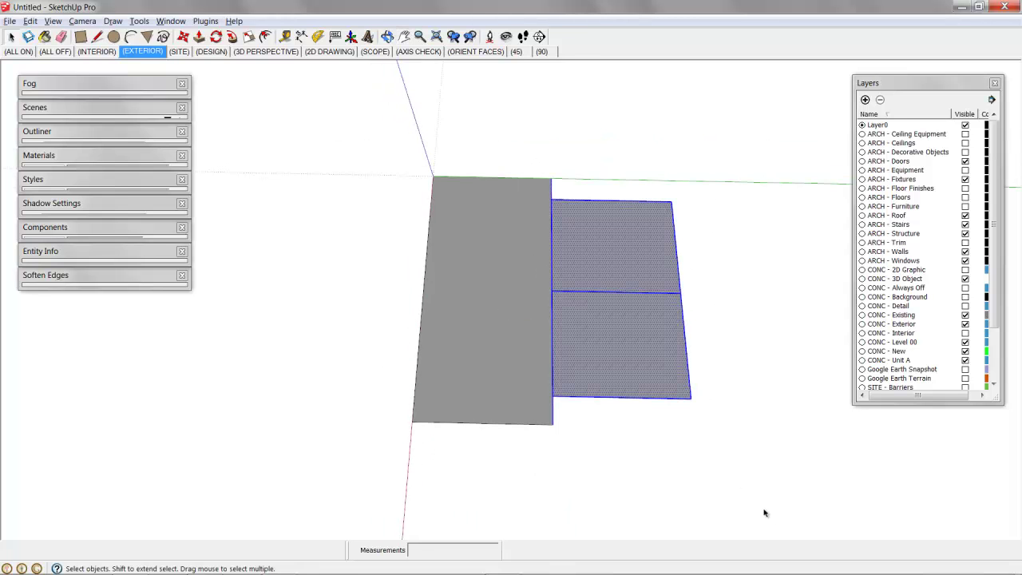
key("m")
left_click(609, 340)
type("24")
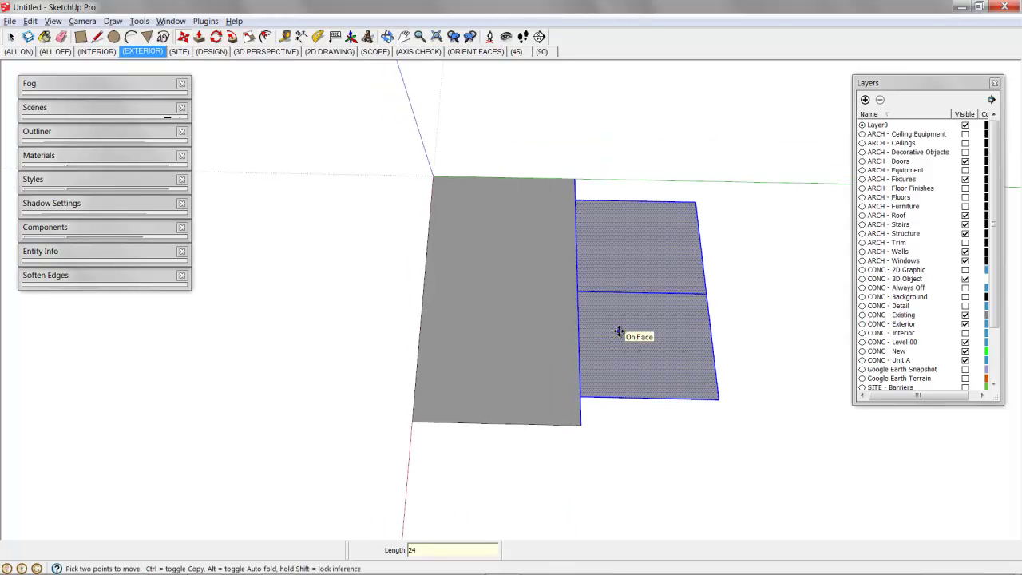
key("Return")
Measure the large rectangle's long side along the red axis
key("t")
left_click(412, 412)
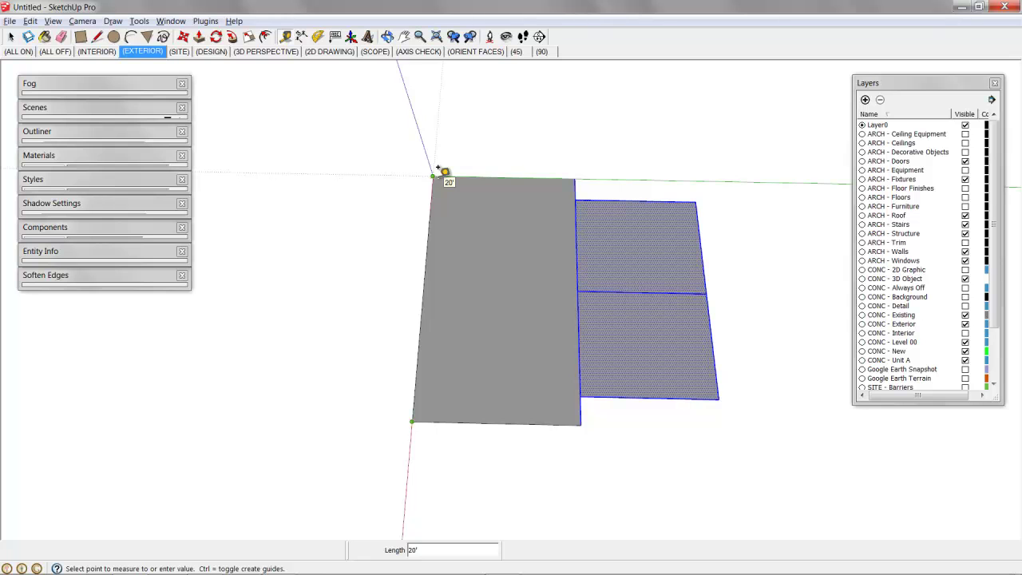
middle_click_drag(545, 359, 546, 343)
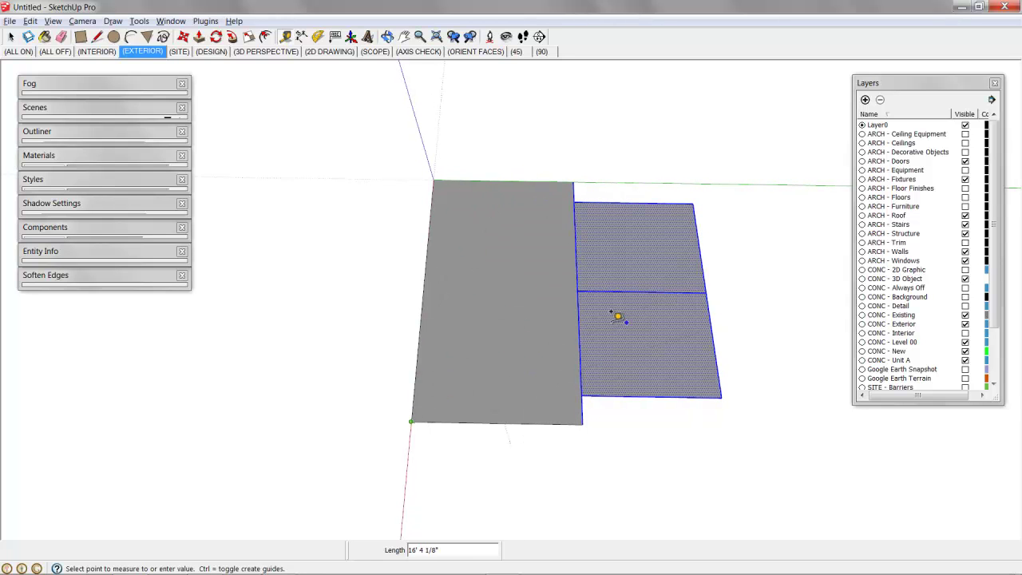
middle_click_drag(636, 321, 516, 273)
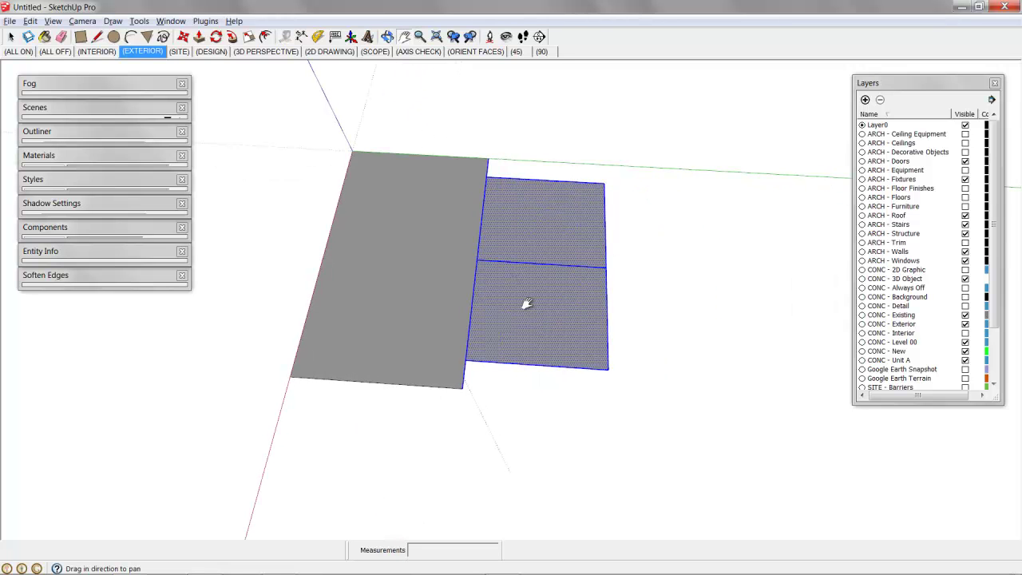
Select all the connected floor faces and edges and make them a group
key("space")
left_click(767, 264)
middle_click_drag(686, 371, 439, 233)
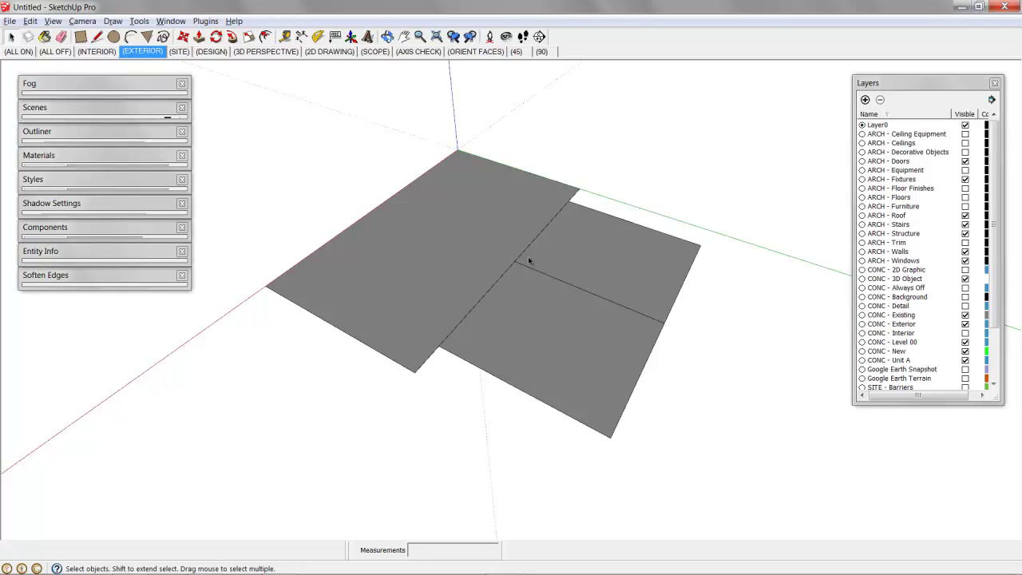
middle_click_drag(529, 260, 460, 246)
triple_click(461, 246)
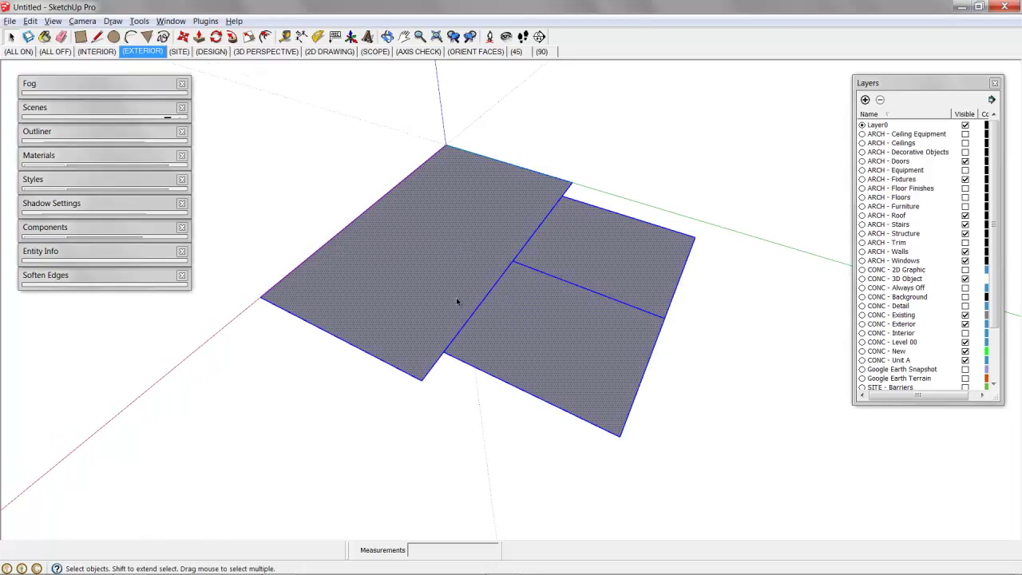
right_click(454, 220)
left_click(495, 321)
Draw an 8" by 8" square outside the large rectangle, starting at its far corner on the red axis
middle_click_drag(623, 323, 524, 165)
middle_click_drag(567, 275, 554, 280)
key("r")
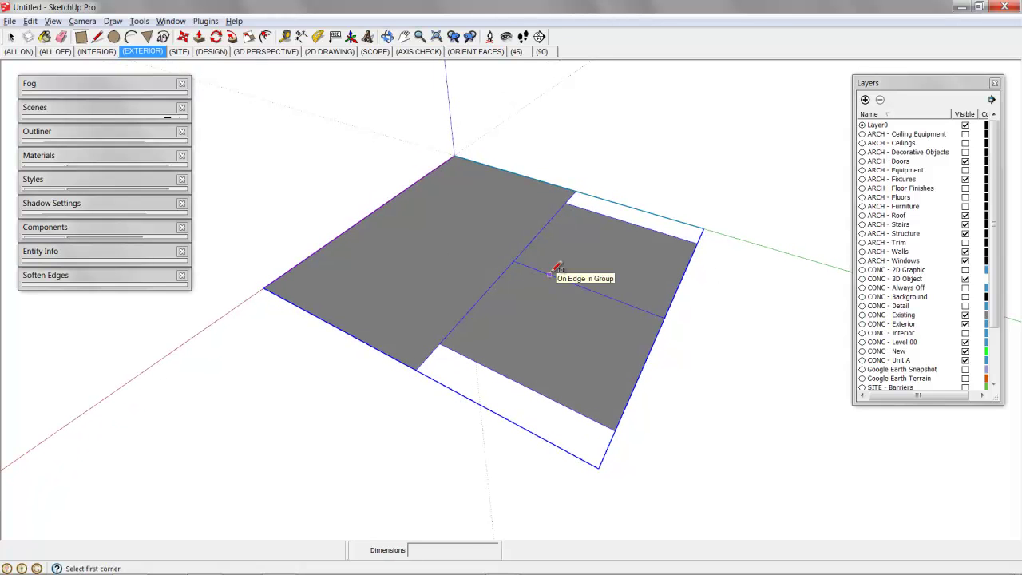
middle_click_drag(338, 274, 431, 413)
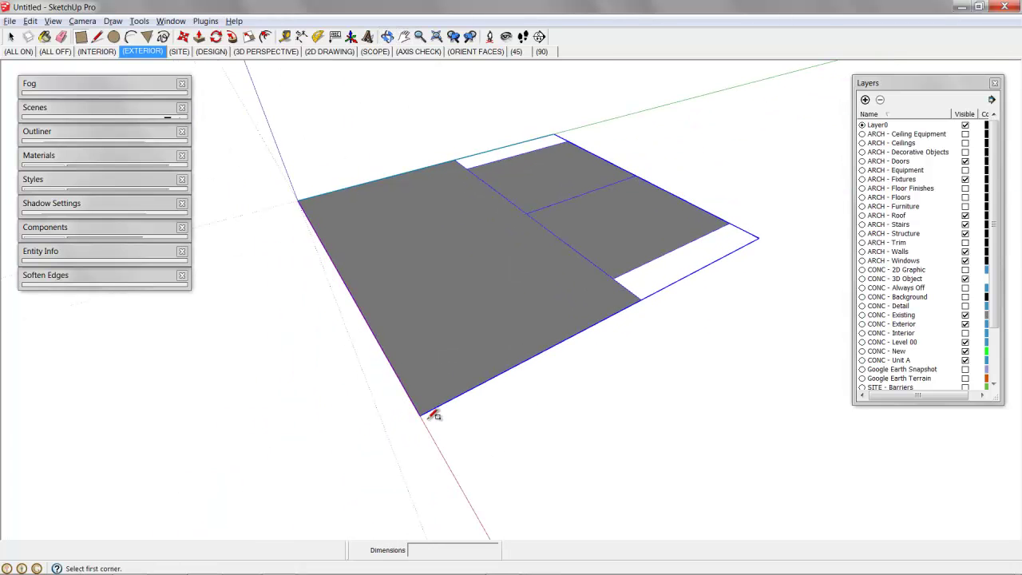
left_click(421, 414)
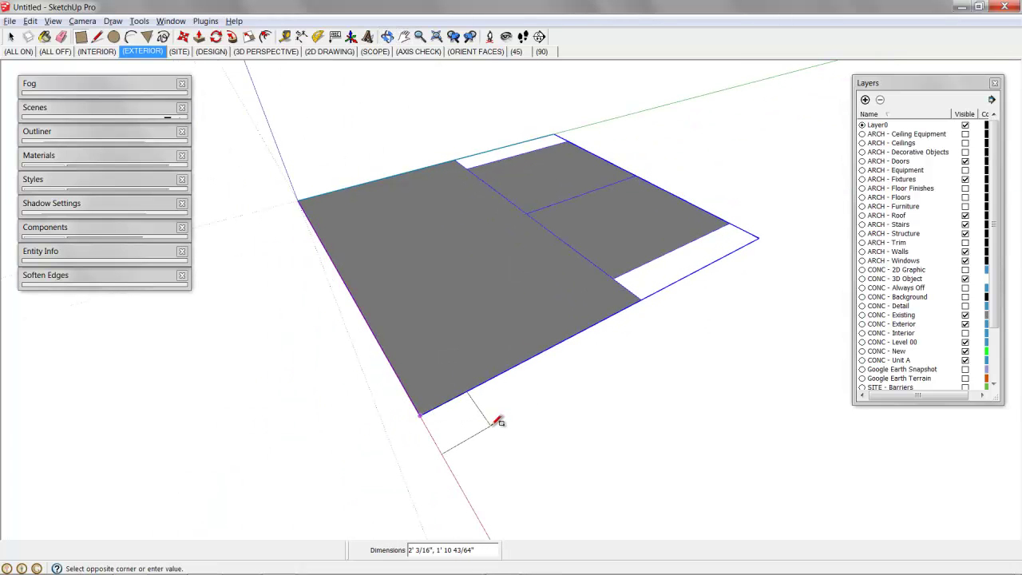
type("8,8")
key("Return")
Extrude the small square upward 9' to form a post
key("p")
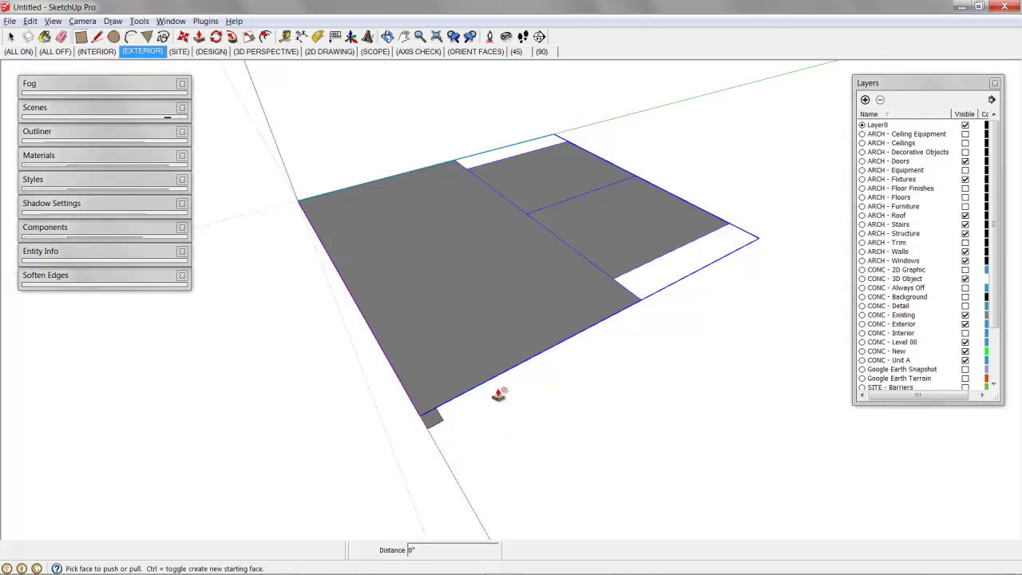
left_click(431, 422)
type("9'")
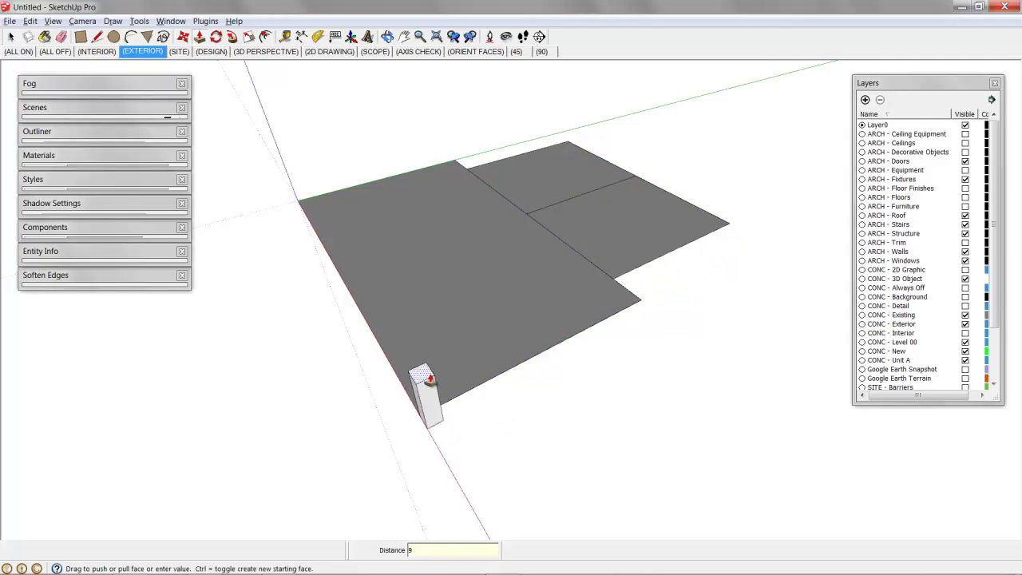
key("Return")
mouse_move(434, 344)
middle_mouse_down()
mouse_move(429, 301)
mouse_move(422, 328)
middle_mouse_up()
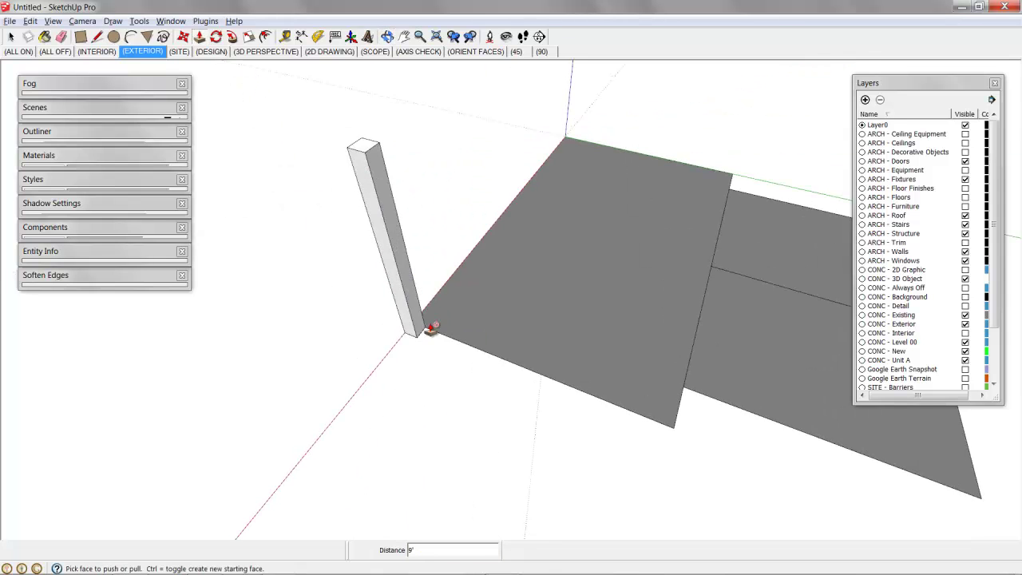
Extend the post into a wall along the large rectangle's outer edge to its far corner, plus 8" for the wall corner
middle_click_drag(643, 406, 451, 352)
left_click(482, 345)
left_click(453, 367)
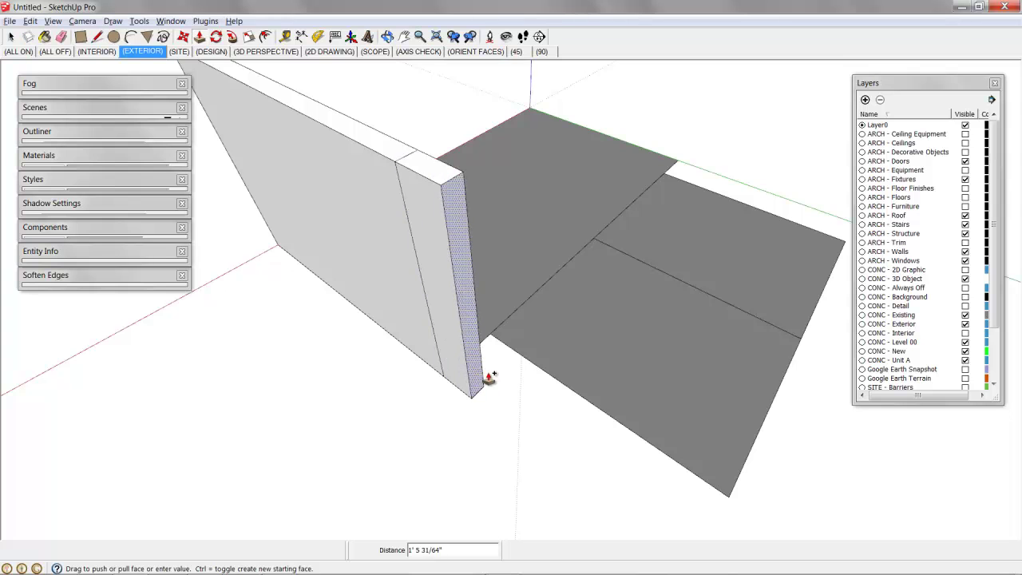
left_click(479, 374)
Turn the wall around the inset beside the large rectangle and extend it along the adjoining rectangle's side, ending 8" past the corner
middle_click_drag(645, 281, 479, 302)
left_click(479, 302)
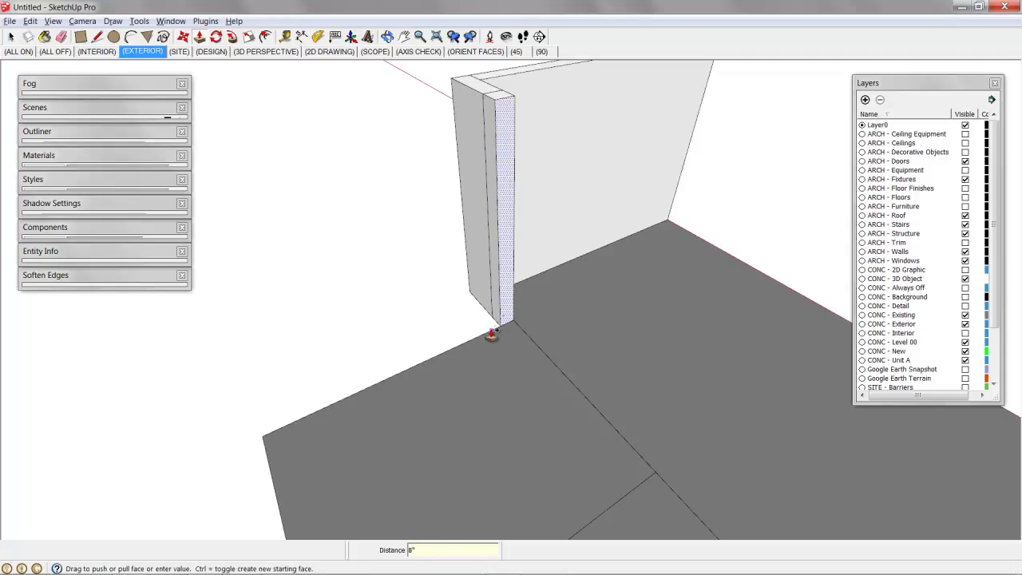
left_click(498, 320)
middle_click_drag(327, 405, 409, 326, "shift")
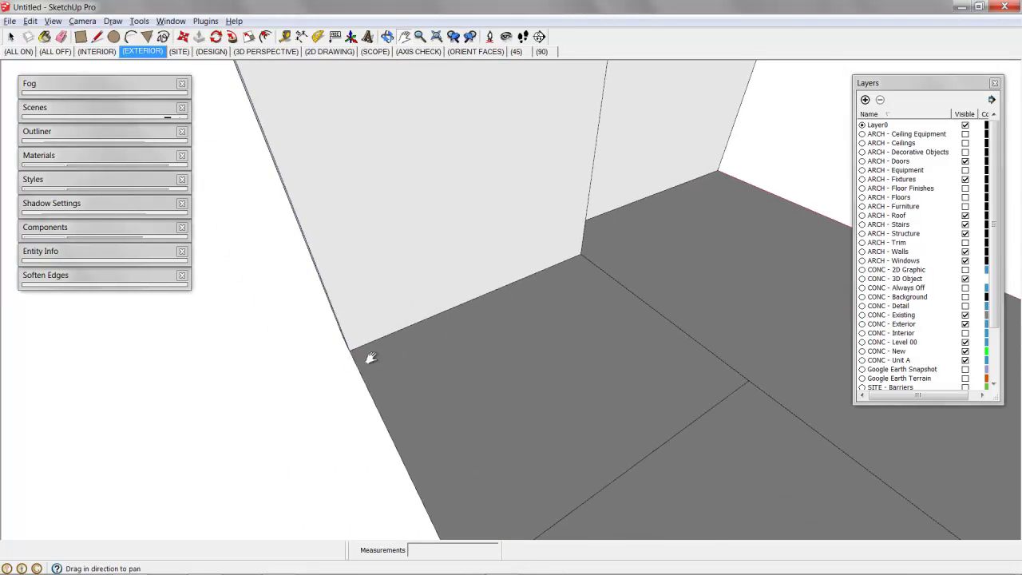
key("p")
left_click_drag(372, 357, 412, 289)
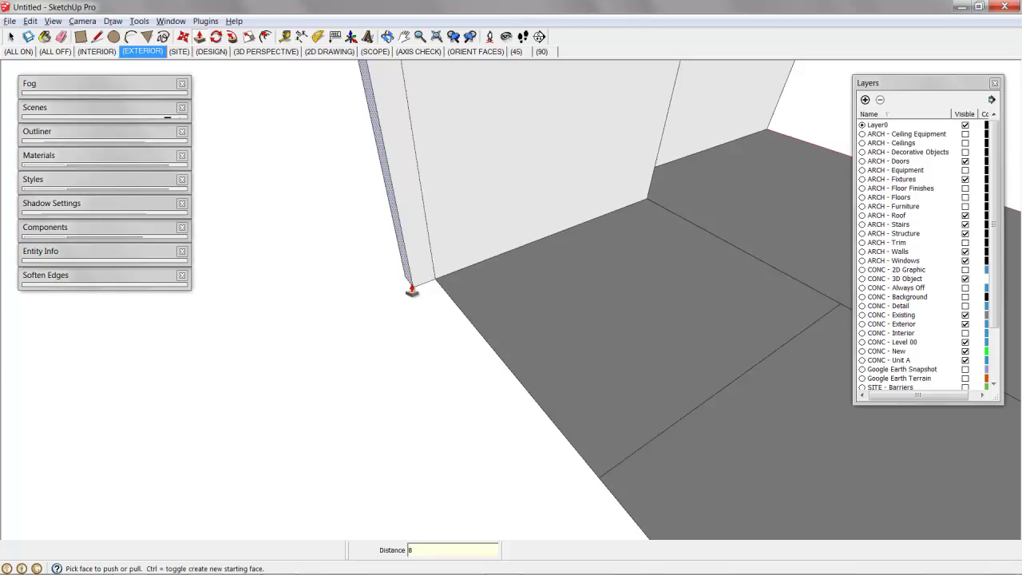
key("Return")
Extend the wall along the far edge of both smaller rectangles, finishing 8" beyond their outer corner
key("h")
left_click_drag(535, 306, 506, 235)
key("p")
left_click(394, 216)
scroll(400, 216, "down", 2)
key("h")
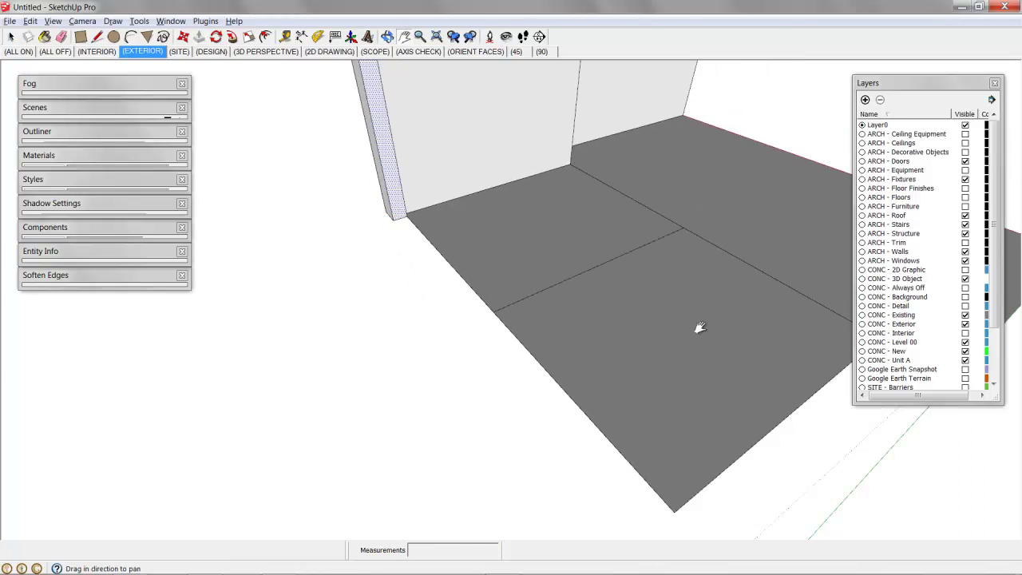
middle_click_drag(700, 327, 559, 294, "shift")
type("8'")
key("Return")
middle_click_drag(632, 349, 615, 322, "shift")
left_click(408, 412)
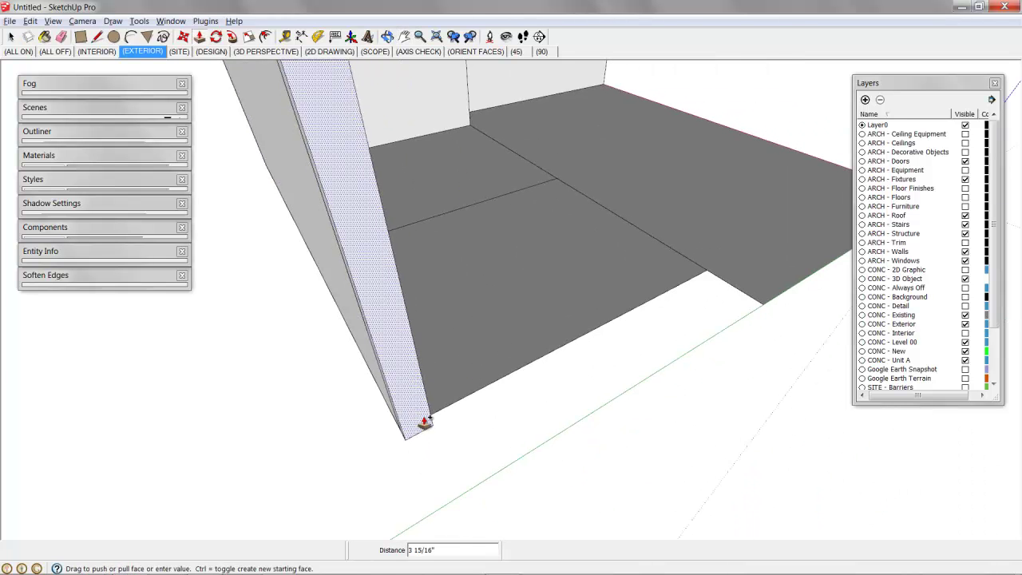
left_click(429, 417)
Extend the wall from that corner along the smaller rectangles' open side back toward the large rectangle
key("h")
middle_click_drag(706, 268, 367, 271)
key("p")
left_click(253, 273)
scroll(463, 354, "down", 4)
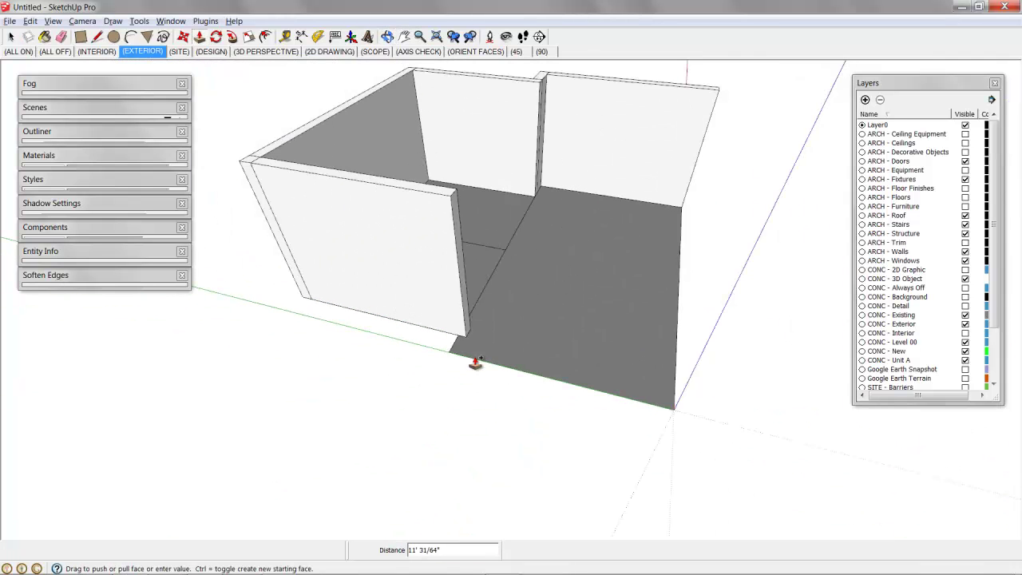
type("10'")
key("Return")
scroll(468, 330, "up", 3)
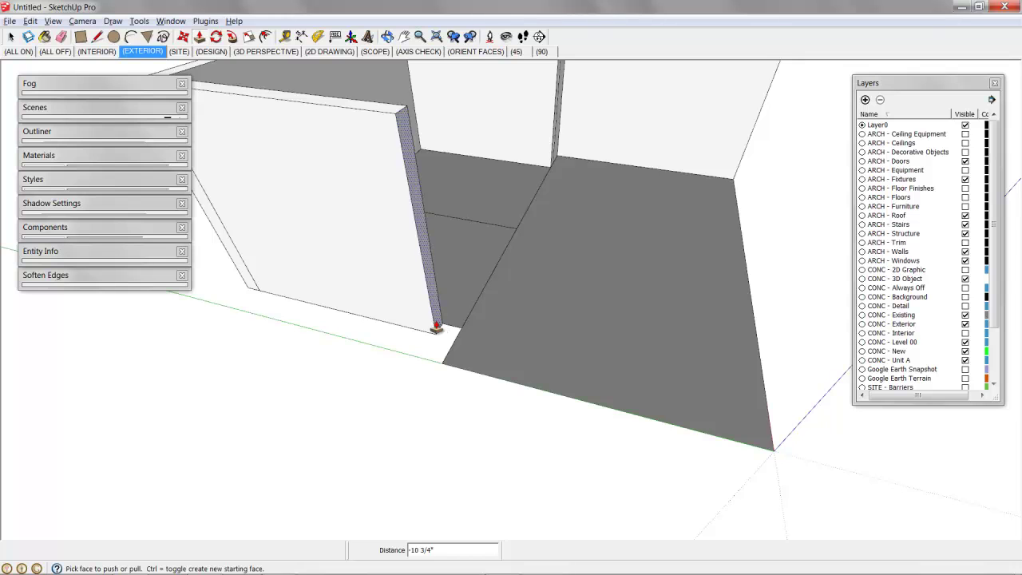
Bring the wall end up to the large rectangle and turn it outward past the rectangle's corner by 8"
left_click(437, 327)
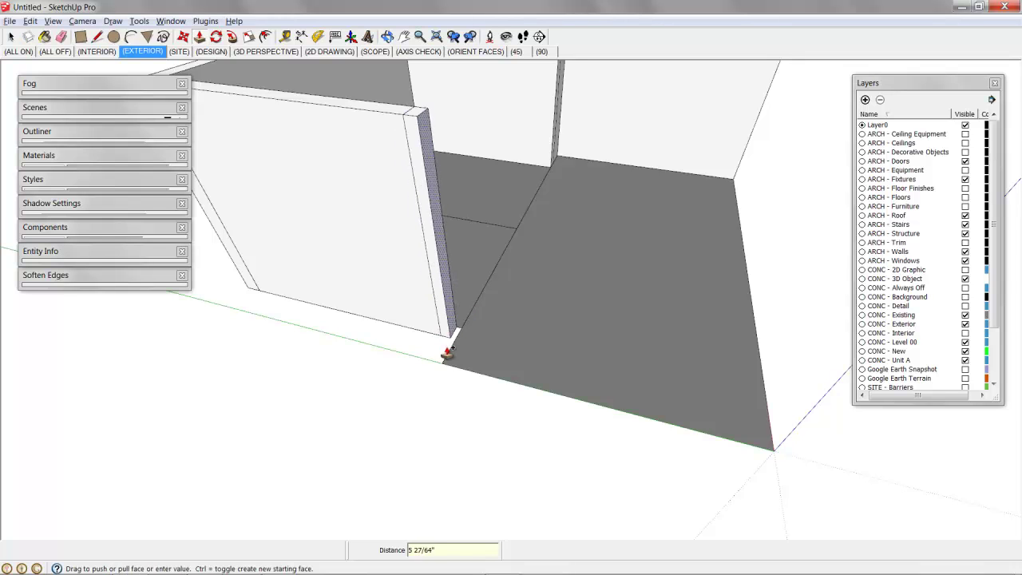
left_click(450, 342)
left_click_drag(450, 341, 417, 377)
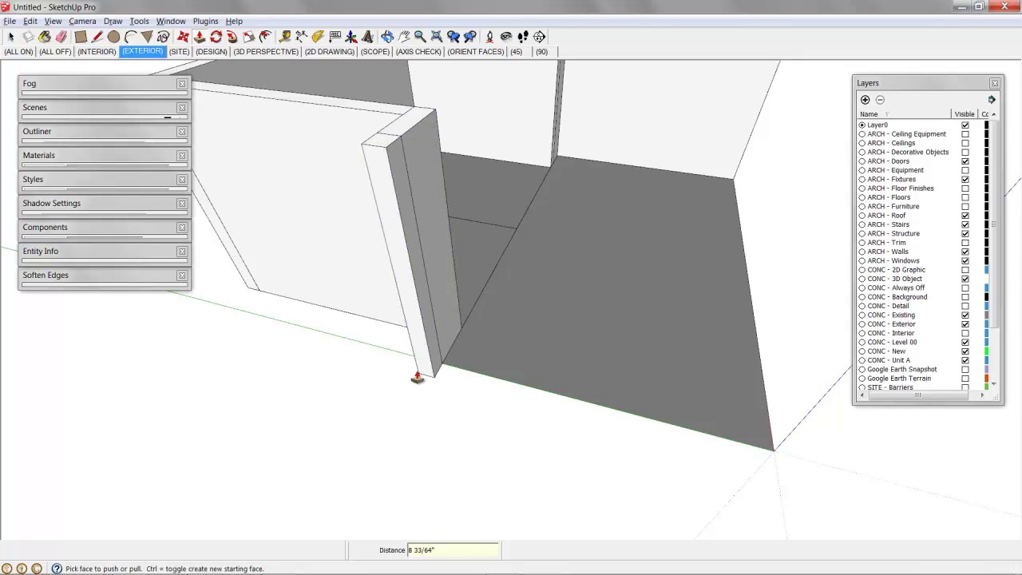
middle_click_drag(660, 344, 582, 327, "shift")
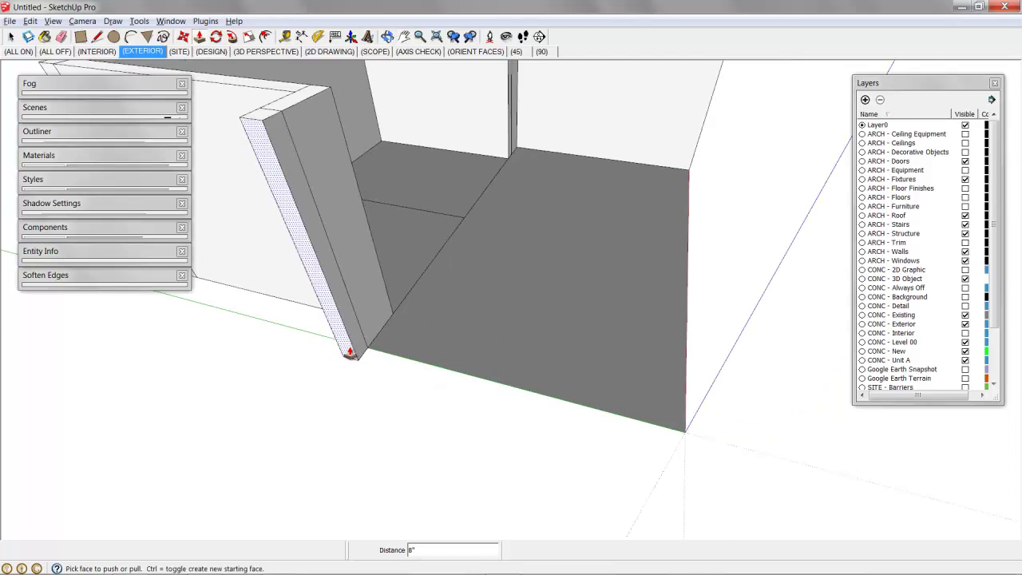
Extend the wall along the green axis edge of the large rectangle to the origin, plus 8" for the corner
middle_click_drag(625, 361, 462, 351)
left_click(458, 352)
left_click(646, 388)
scroll(595, 379, "down", 2)
middle_click_drag(596, 376, 513, 346, "shift")
mouse_move(474, 397)
left_mouse_down()
mouse_move(486, 409)
mouse_move(482, 401)
left_mouse_up()
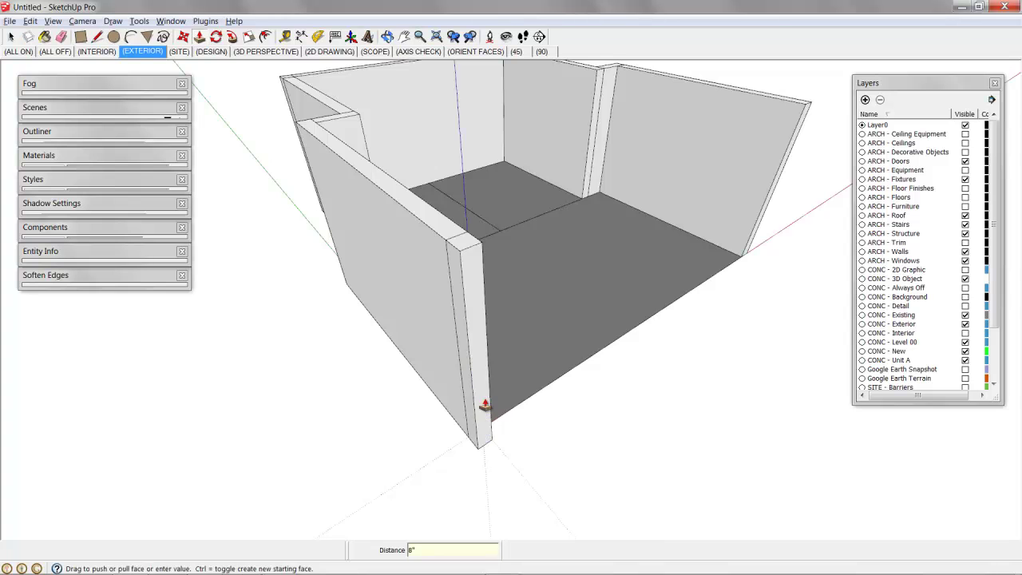
Close the exterior wall loop along the red axis edge and erase the leftover edge at the joining corner
middle_click_drag(623, 287, 346, 394)
left_click(345, 394)
scroll(345, 394, "down", 2)
middle_click_drag(657, 380, 622, 365, "shift")
left_click(700, 318)
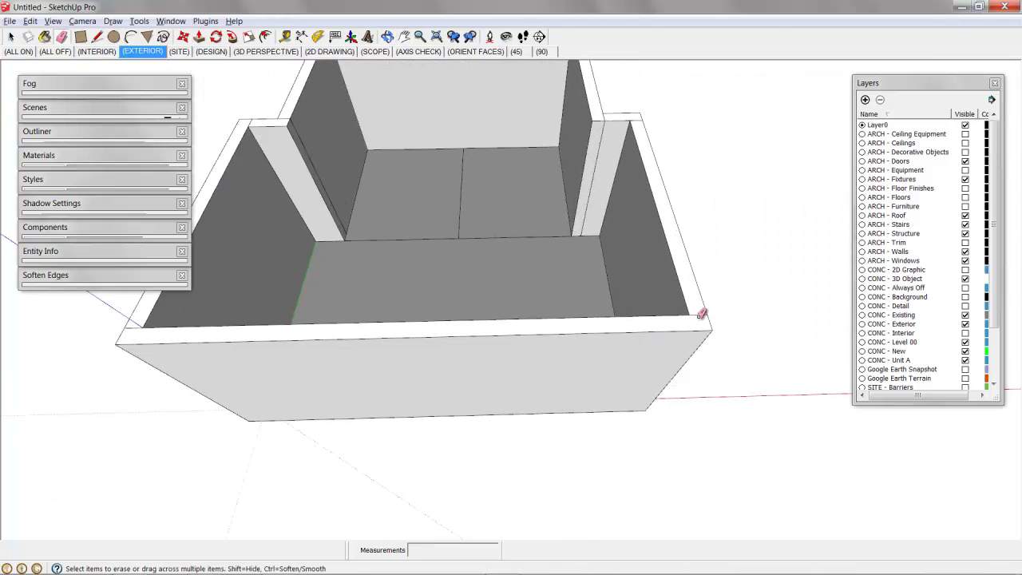
middle_click_drag(700, 317, 583, 330)
Select all connected exterior wall geometry and delete its coplanar edges
key("space")
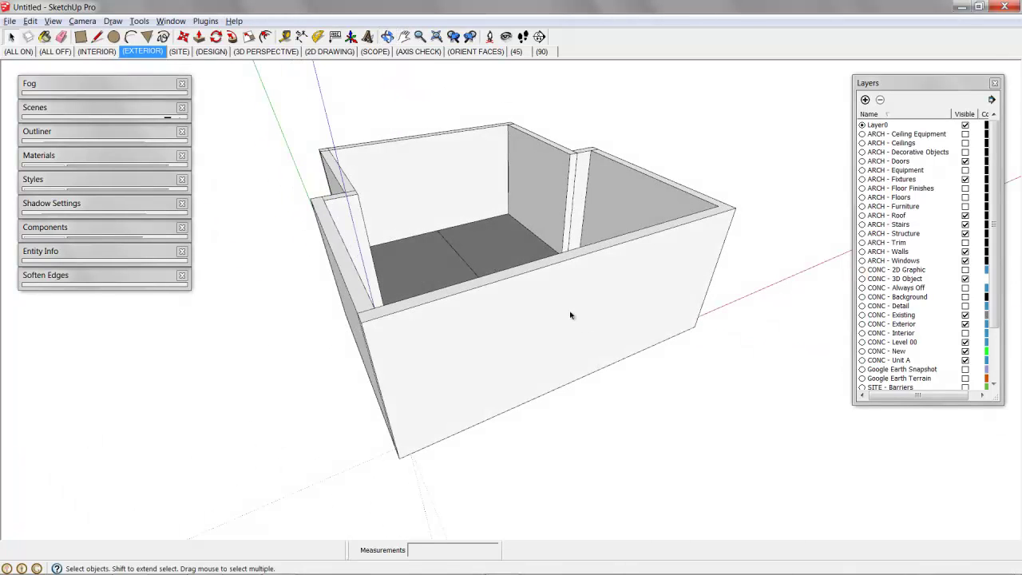
triple_click(549, 292)
right_click(550, 291)
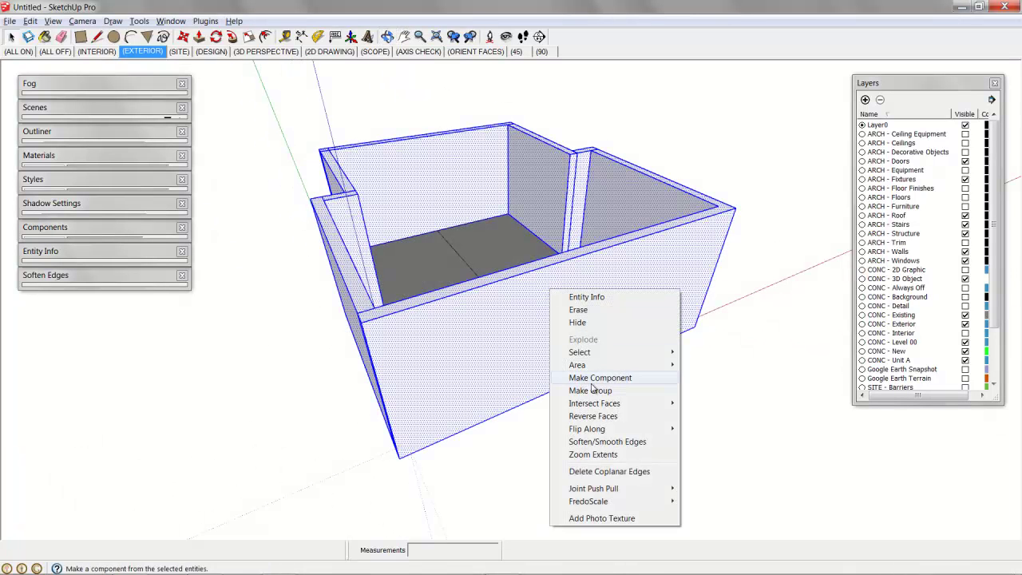
left_click(646, 472)
middle_click_drag(438, 232, 570, 284)
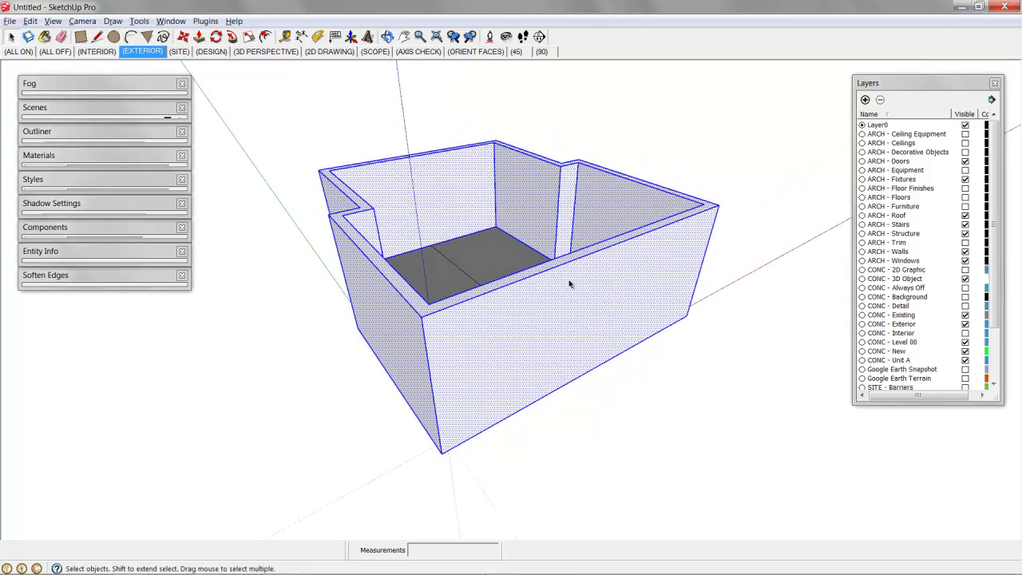
middle_click_drag(563, 288, 580, 265)
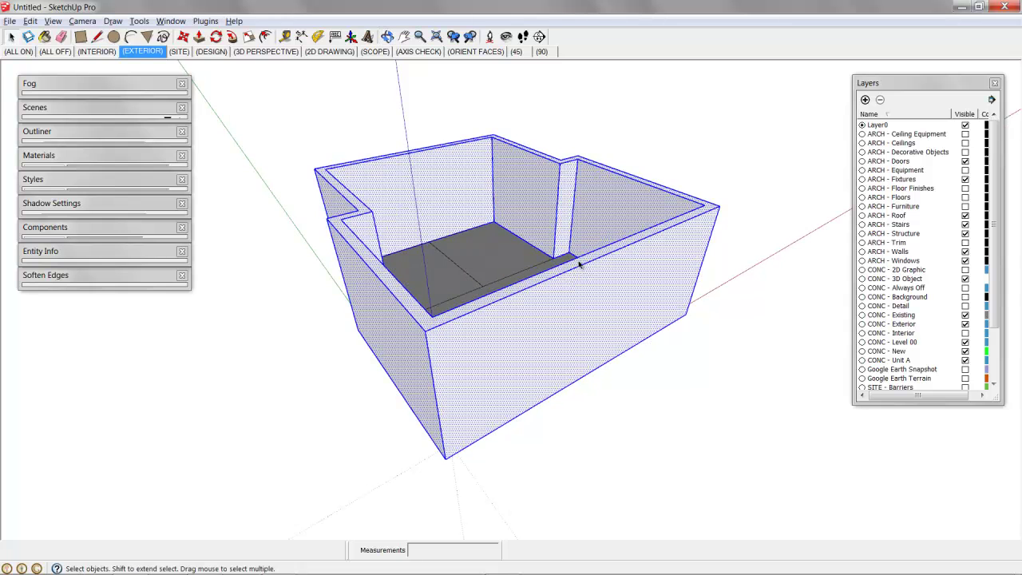
Make the selected exterior walls a group
right_click(531, 181)
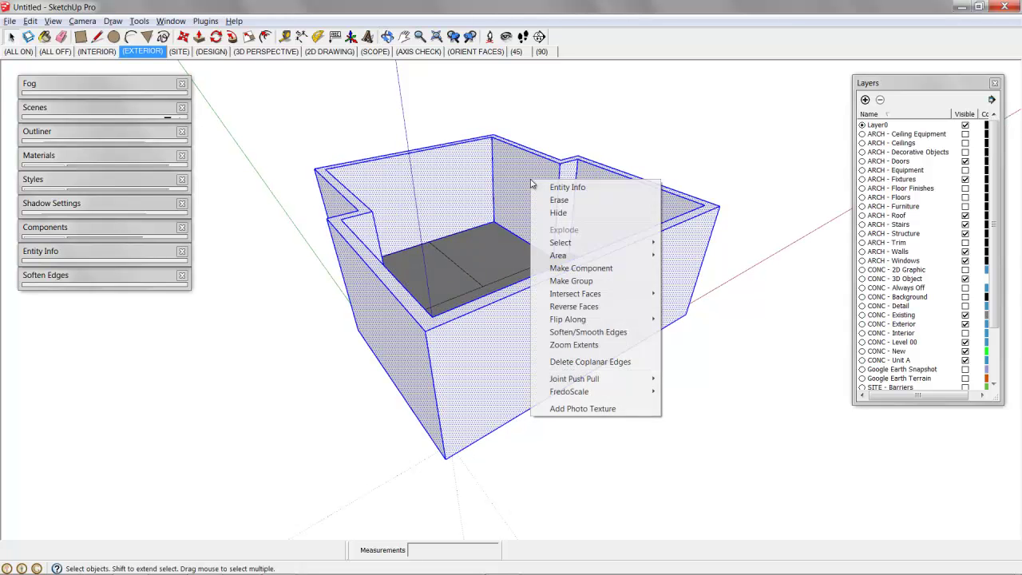
left_click(594, 285)
middle_click_drag(594, 284, 556, 322)
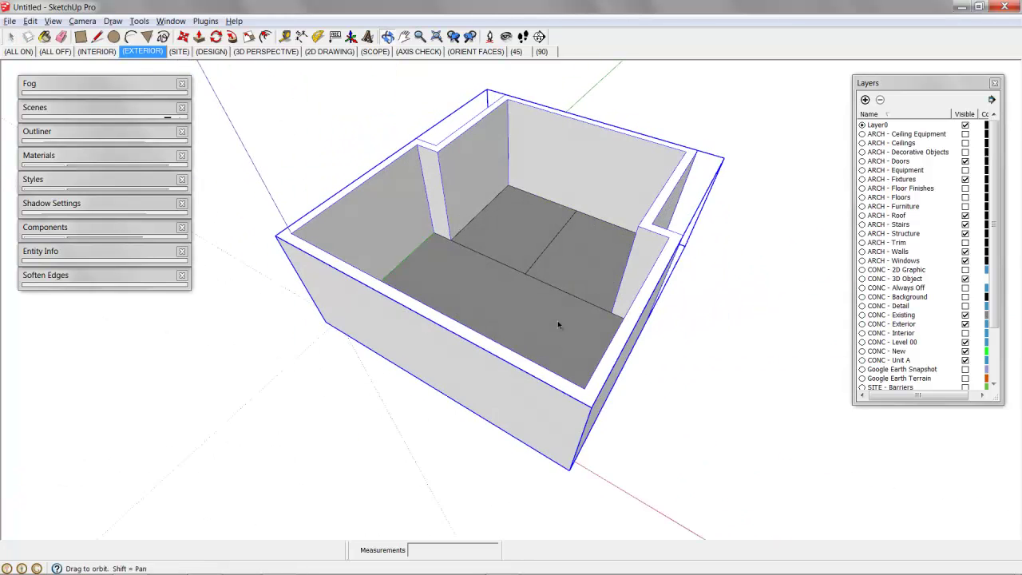
Place a vertical guide 4" in from the inner corner edge where the wall jogs between the large and small rooms
scroll(557, 322, "up", 5)
middle_click_drag(515, 224, 421, 247)
middle_click_drag(614, 353, 557, 327)
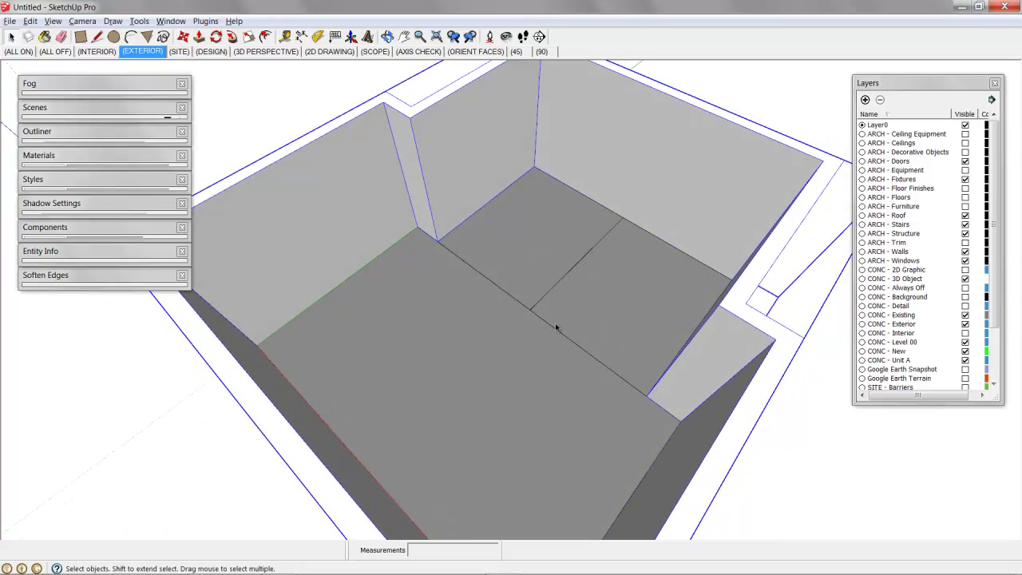
key("t")
left_click(428, 189)
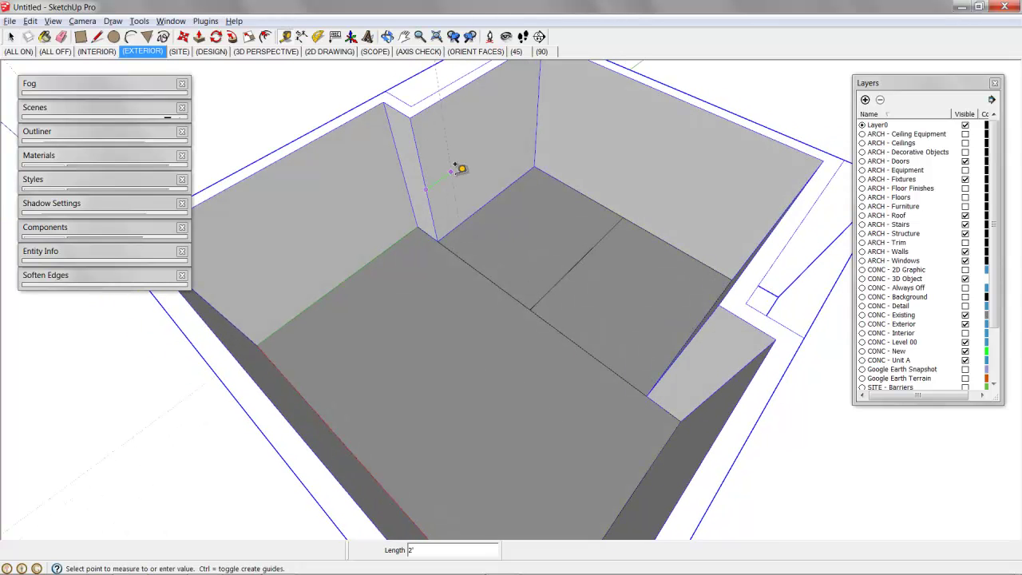
left_click(456, 165)
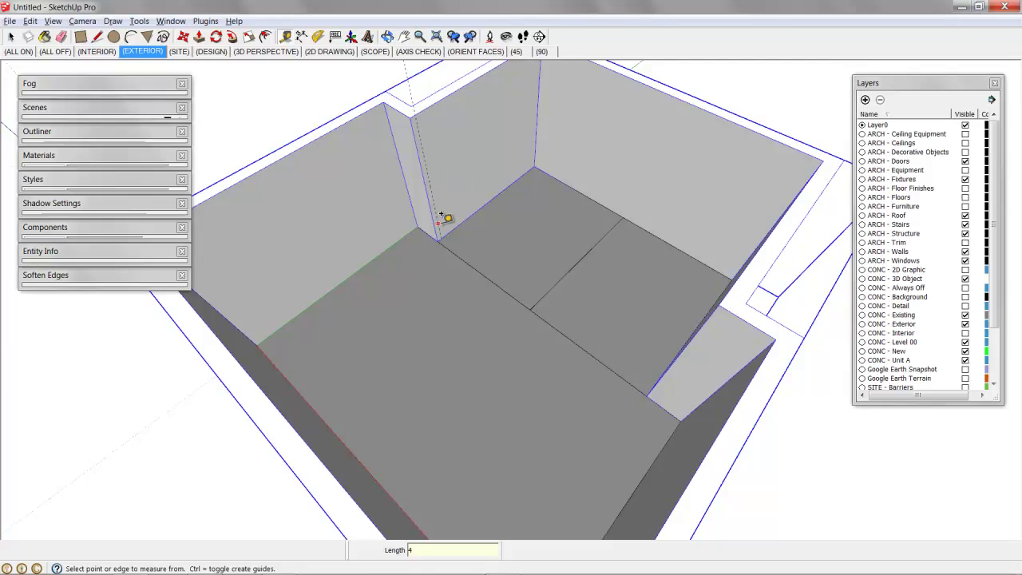
Draw a full-height rectangle on the wall face between the jog's corner edge and the 4" guide
scroll(441, 214, "up", 1)
key("r")
left_click(438, 245)
middle_click_drag(447, 233, 448, 305, "shift")
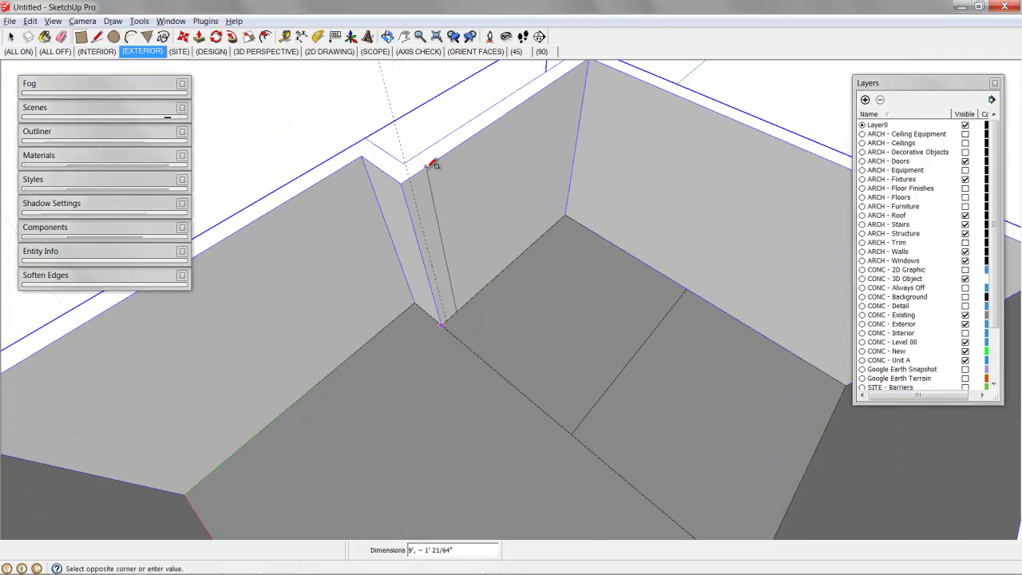
left_click(409, 178)
Extrude the narrow rectangle into a partition reaching the line between the two small rooms, plus 4" for the wall junction
scroll(439, 209, "down", 1)
middle_click_drag(439, 209, 410, 187, "shift")
key("p")
left_click(399, 232)
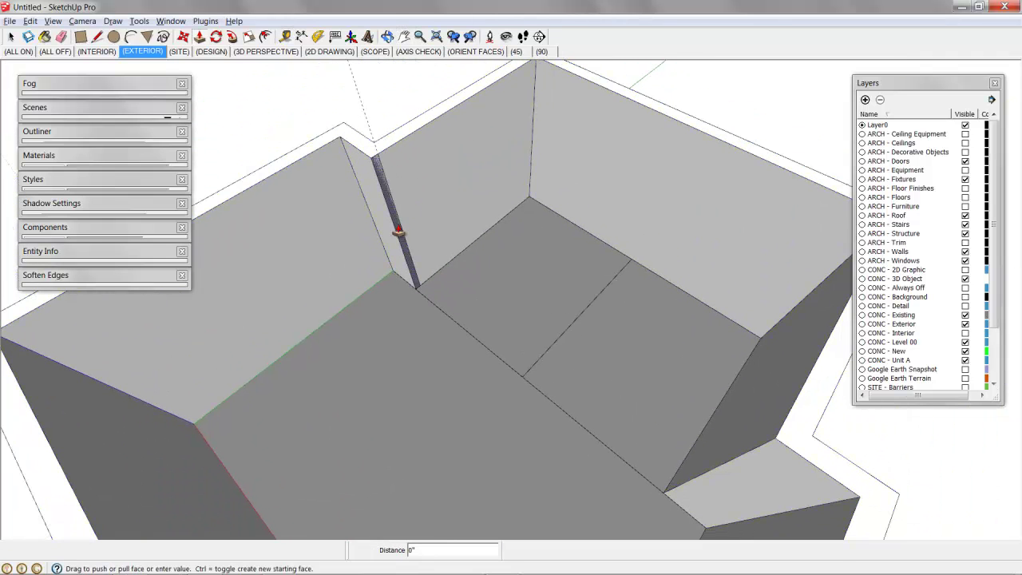
left_click(599, 302)
left_click_drag(528, 366, 538, 379)
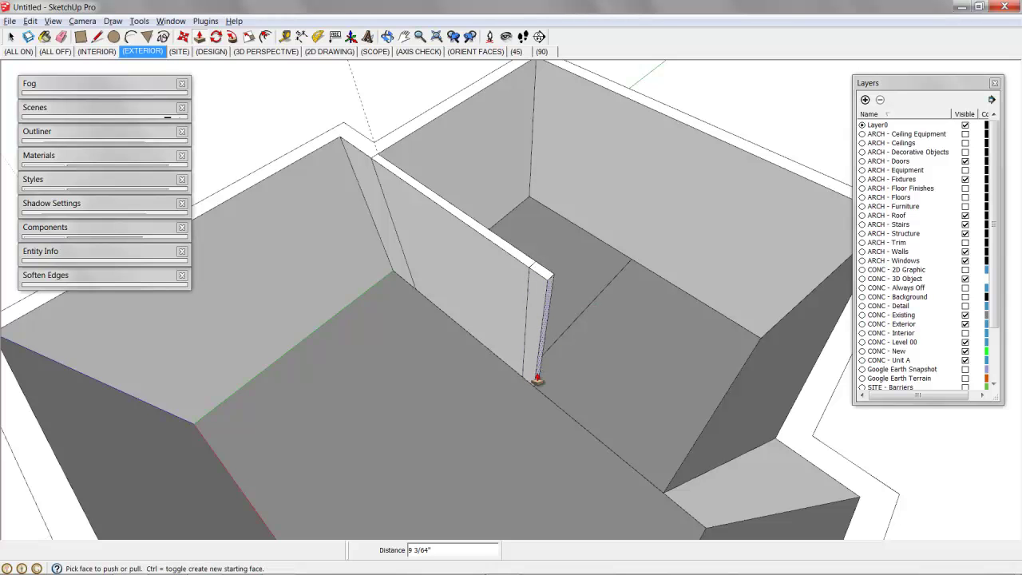
key("Return")
Extend the partition's end as a new push/pull section across to the opposite exterior wall
middle_click_drag(582, 406, 537, 358, "shift")
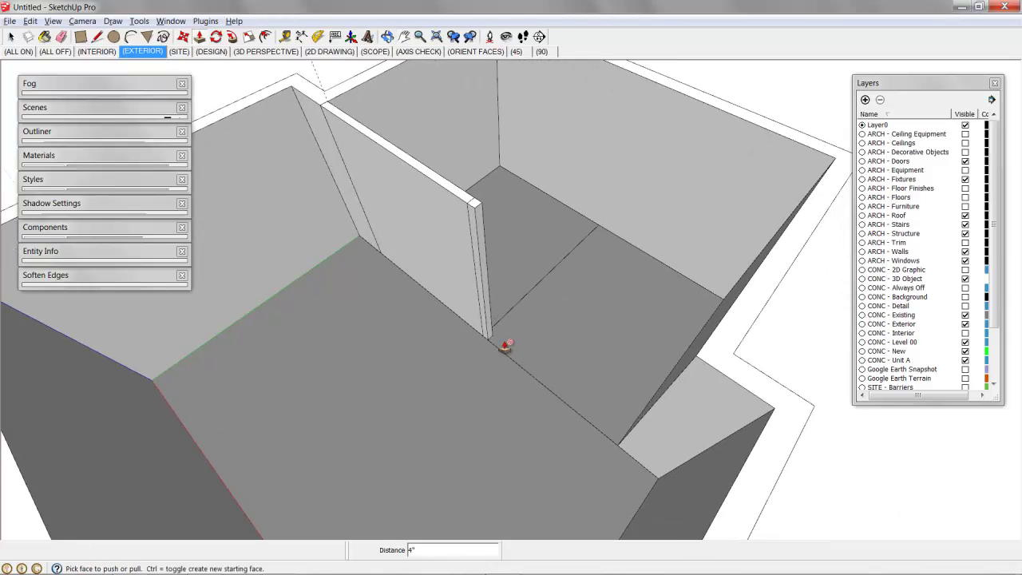
left_click(492, 331)
key("ctrl")
left_click_drag(689, 367, 684, 360)
Extrude the partition's 4" junction face to the far exterior wall to divide the two small rooms
middle_click_drag(684, 360, 481, 283)
left_click(522, 248)
scroll(523, 248, "down", 2)
middle_click_drag(522, 248, 540, 252, "shift")
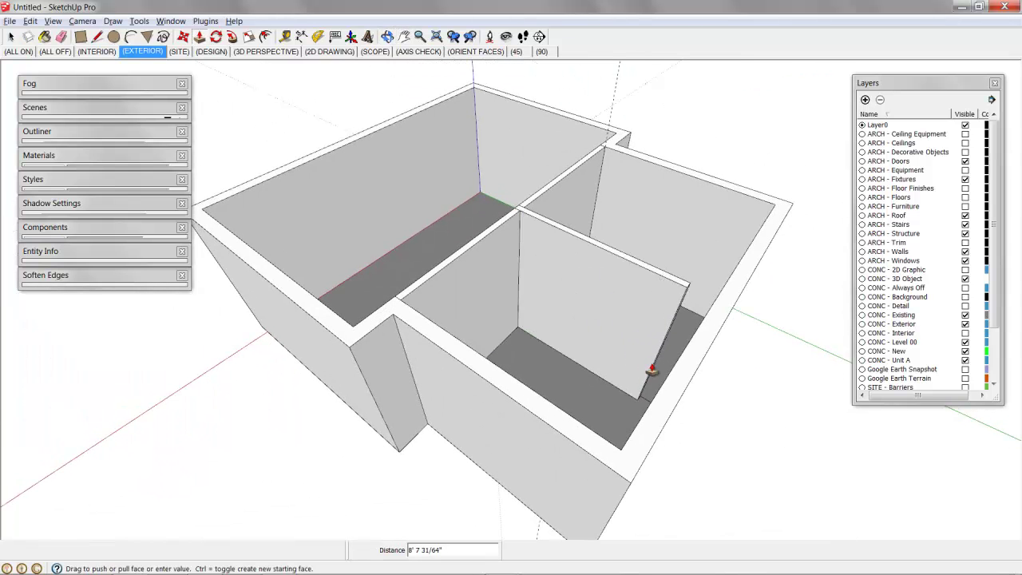
left_click(660, 391)
Select all connected interior partition geometry and delete its coplanar edges
scroll(543, 313, "down", 2)
middle_click_drag(544, 313, 798, 336, "shift")
scroll(474, 260, "up", 3)
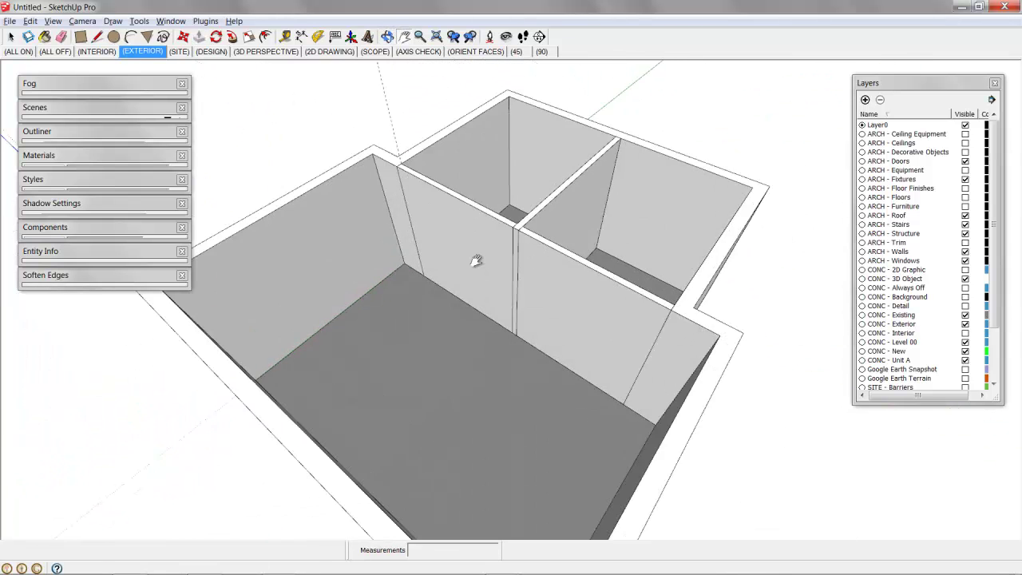
middle_click_drag(475, 260, 634, 251)
right_click(558, 270)
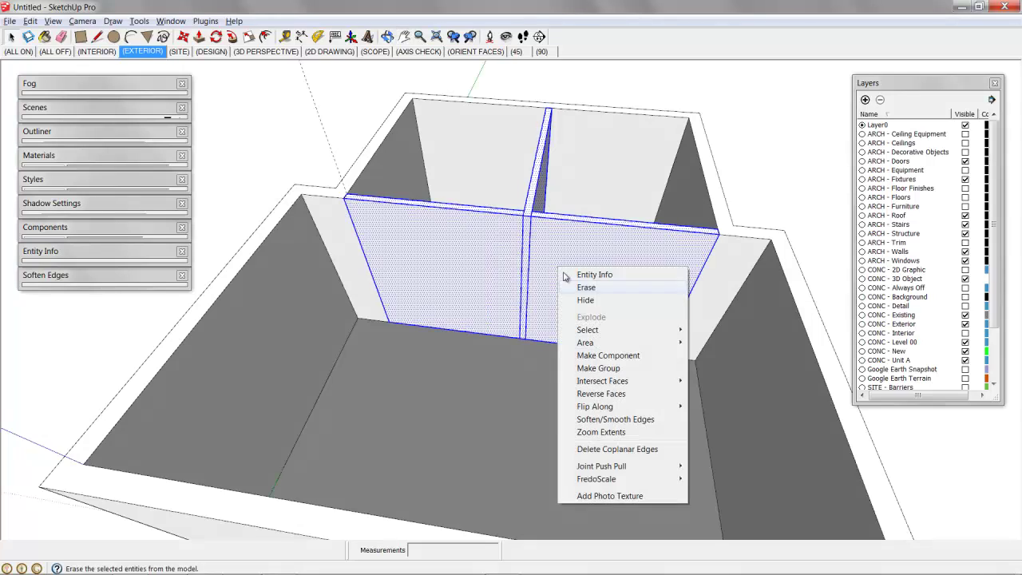
left_click(607, 447)
Place a vertical guide on the long partition 7' 8" from its side edge and a horizontal guide 7' above the floor
middle_click_drag(607, 447, 377, 279)
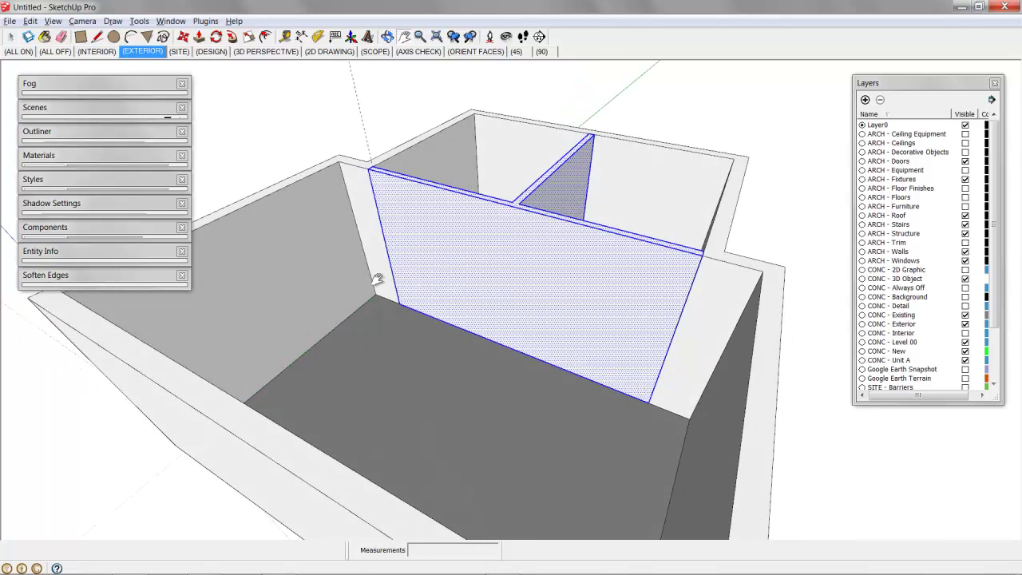
middle_click_drag(464, 253, 651, 343, "shift")
key("t")
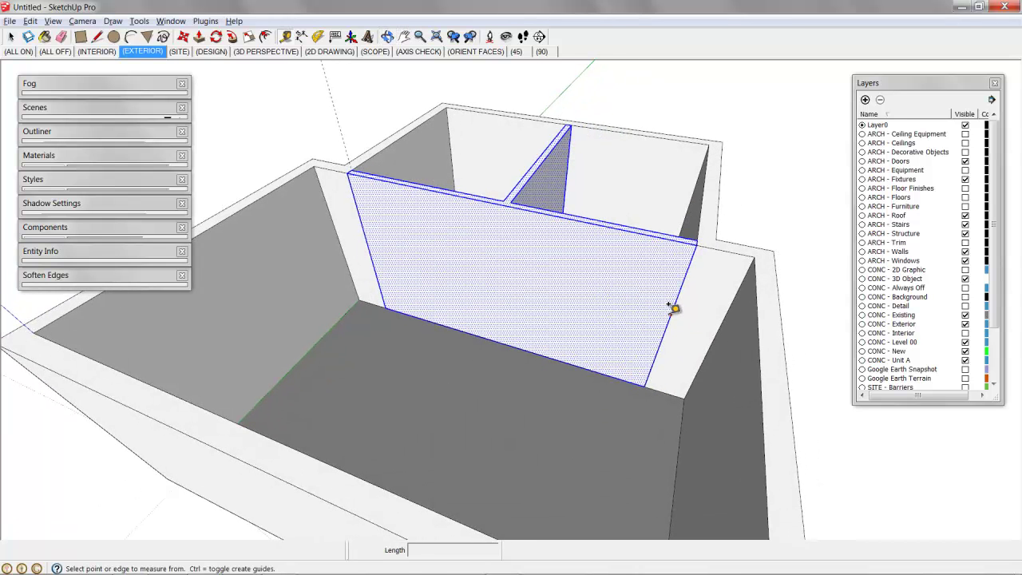
left_click(671, 313)
left_click(514, 195)
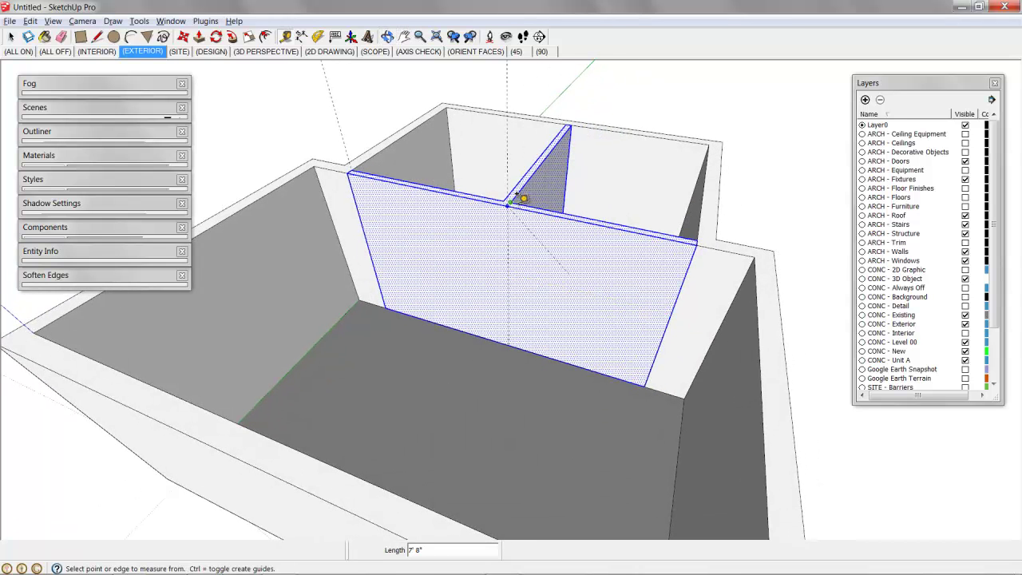
left_click(562, 359)
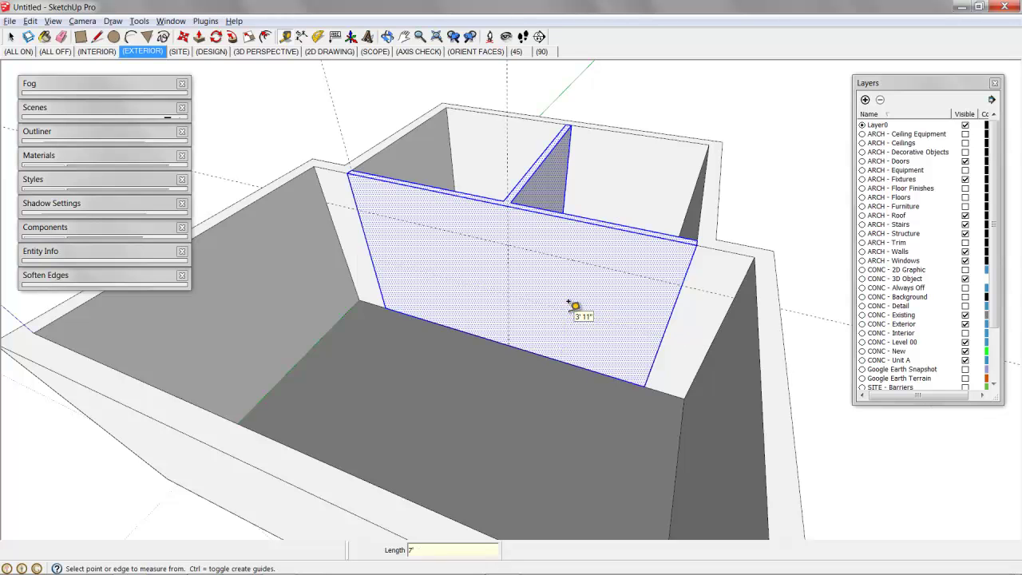
left_click(554, 251)
Draw an arc with a 12" bulge on the long partition, from the guide intersection along the horizontal guide to the partition's side edge
key("a")
left_click(508, 246)
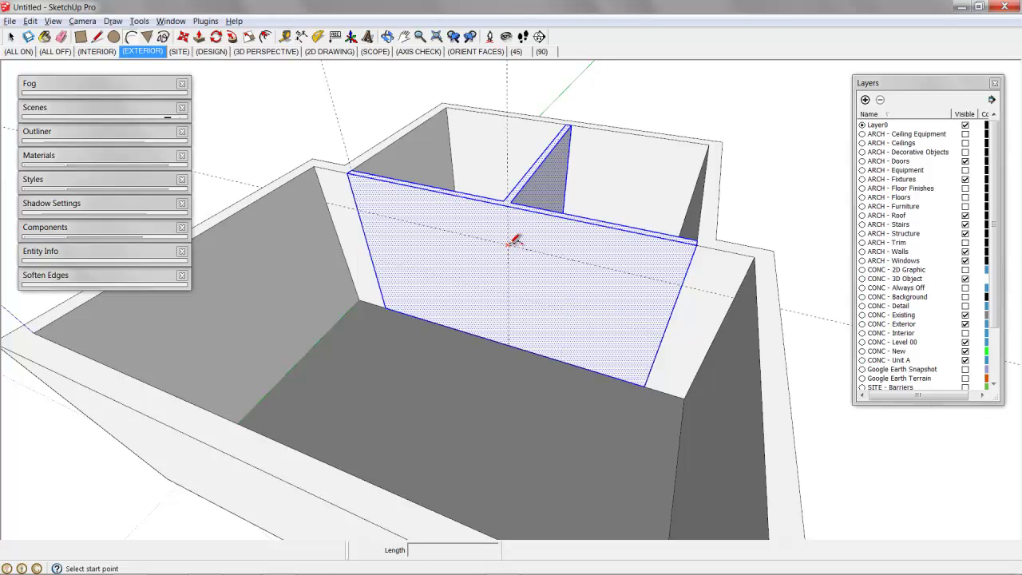
left_click(681, 284)
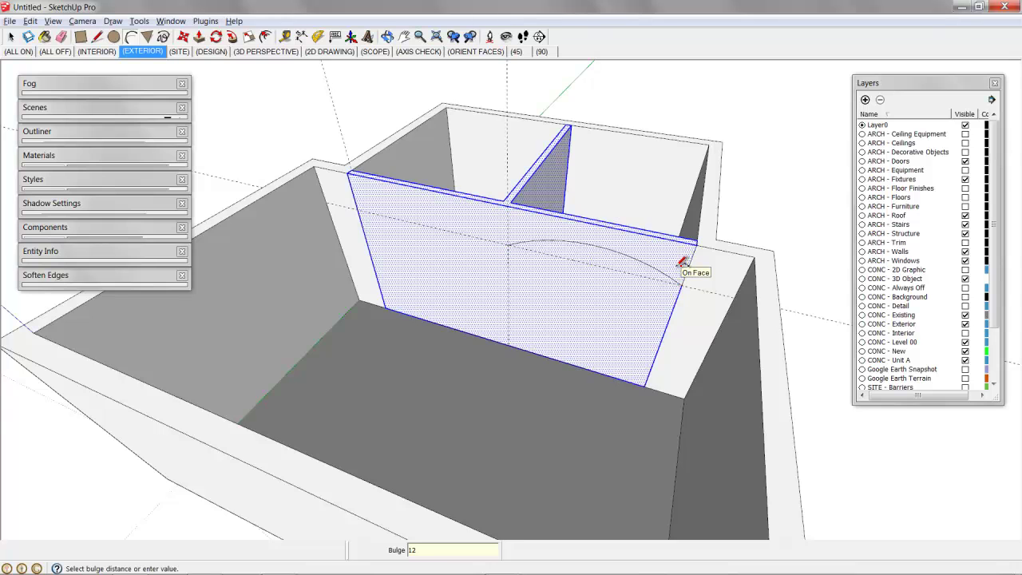
left_click(681, 264)
middle_click_drag(529, 298, 612, 290)
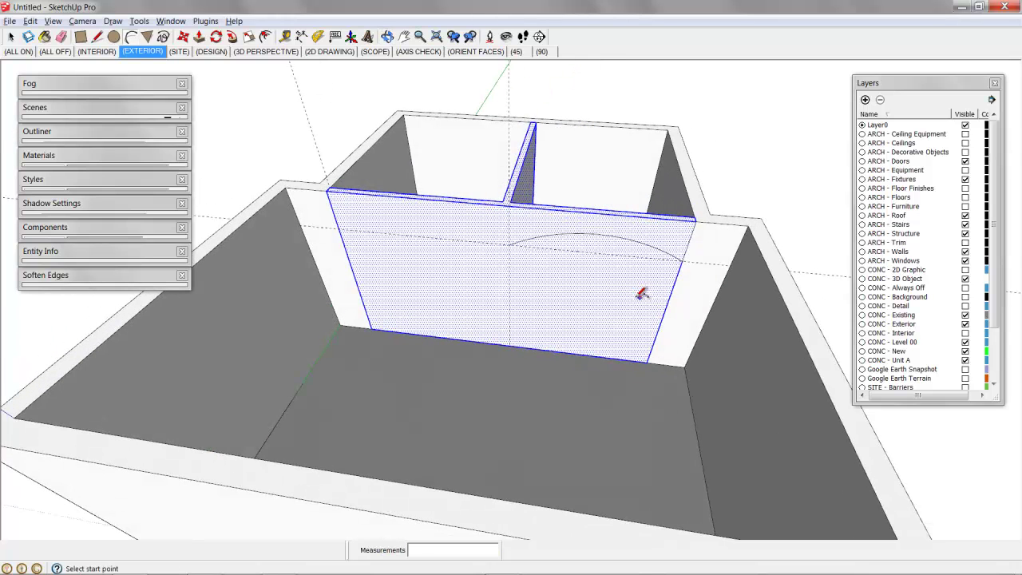
Outline the opening beneath the arc down to the floor and push that face 4" through the partition
left_click(509, 245)
left_click(563, 351)
key("p")
left_click(564, 325)
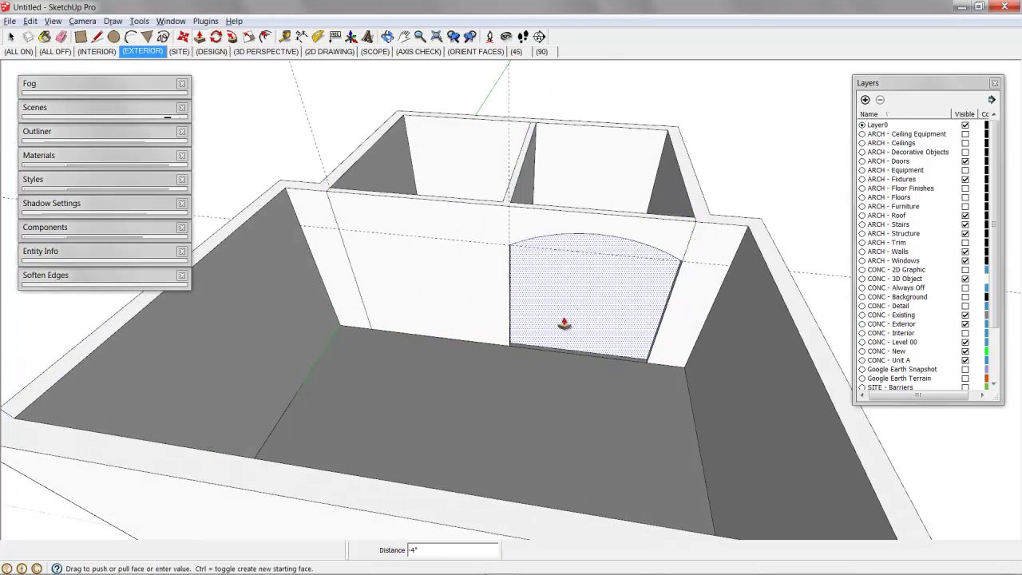
left_click(570, 312)
On the long partition in the other small room, place a vertical guide 32" from the inside corner and another 28" beyond it
middle_click_drag(570, 312, 607, 337)
key("t")
left_click(475, 258)
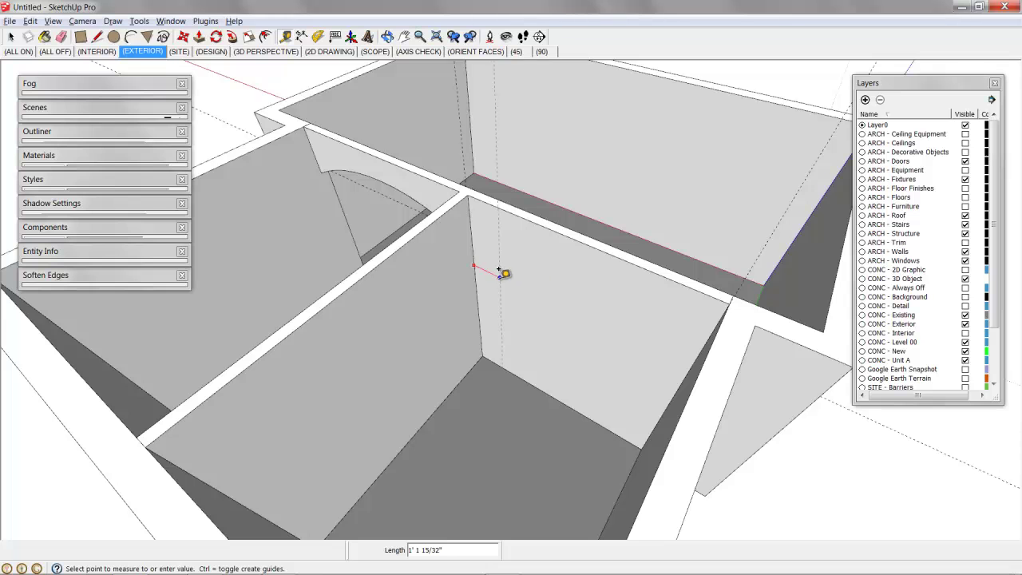
key("Return")
middle_click_drag(485, 274, 479, 282)
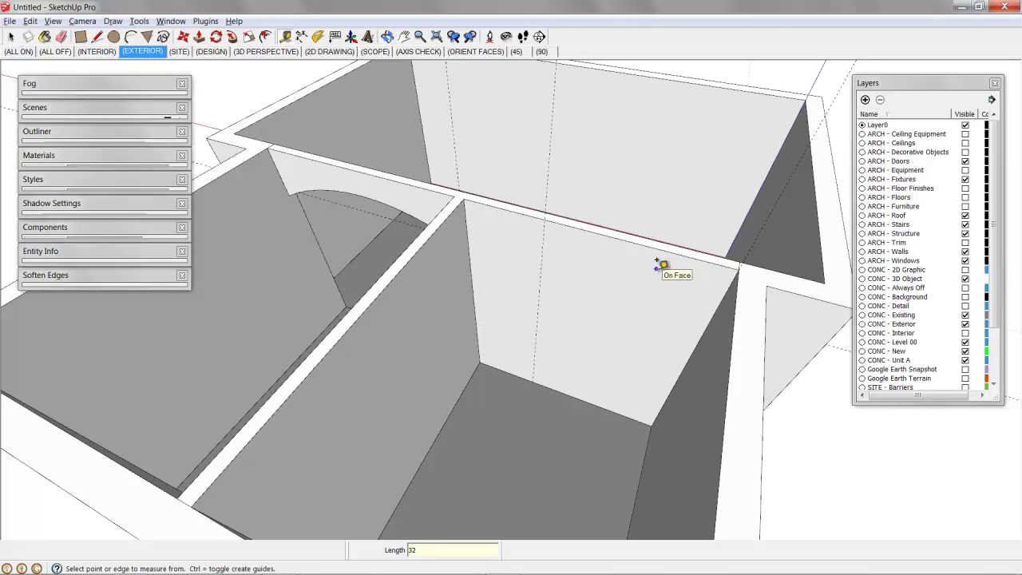
left_click(536, 347)
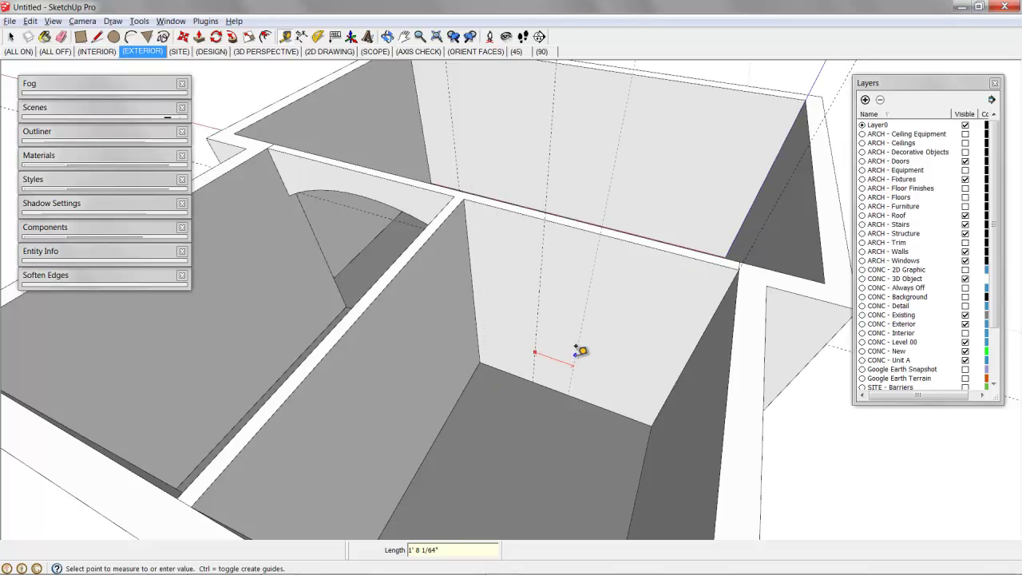
key("Return")
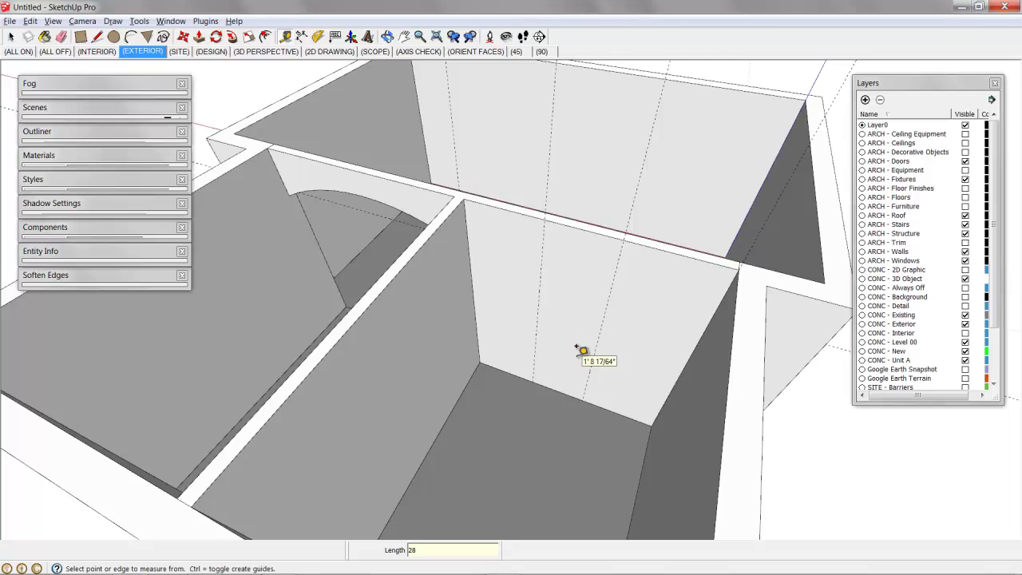
Try placing a horizontal guide on the small room's partition face 7' above the floor
left_click(558, 388)
scroll(569, 356, "down", 3)
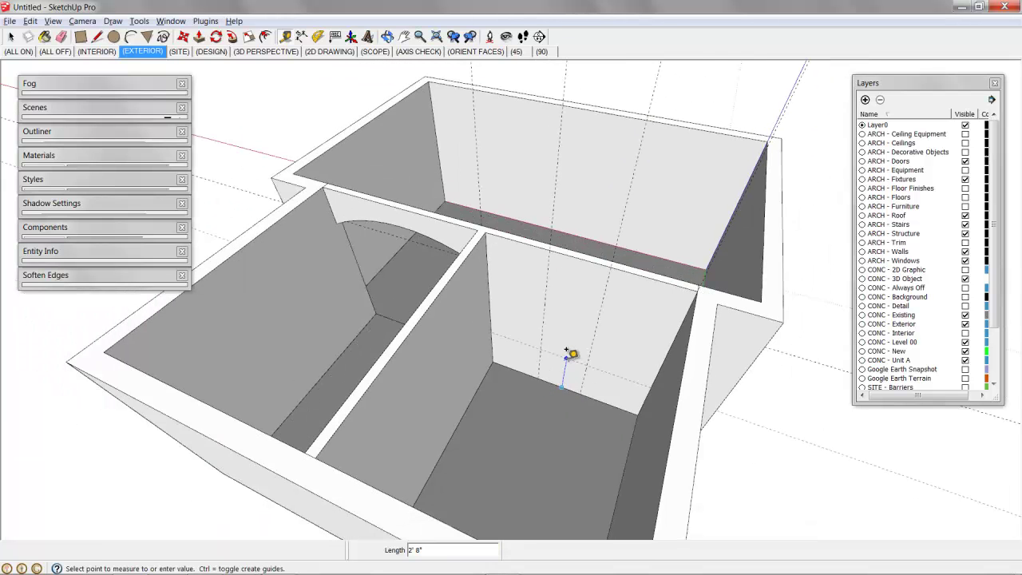
type("7'")
key("Return")
key("r")
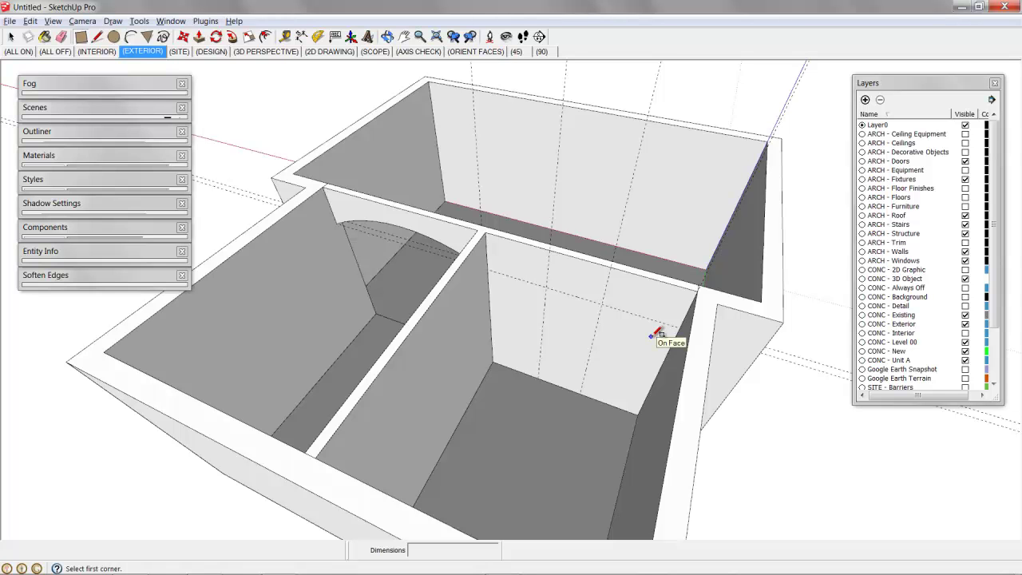
middle_click_drag(588, 346, 591, 349)
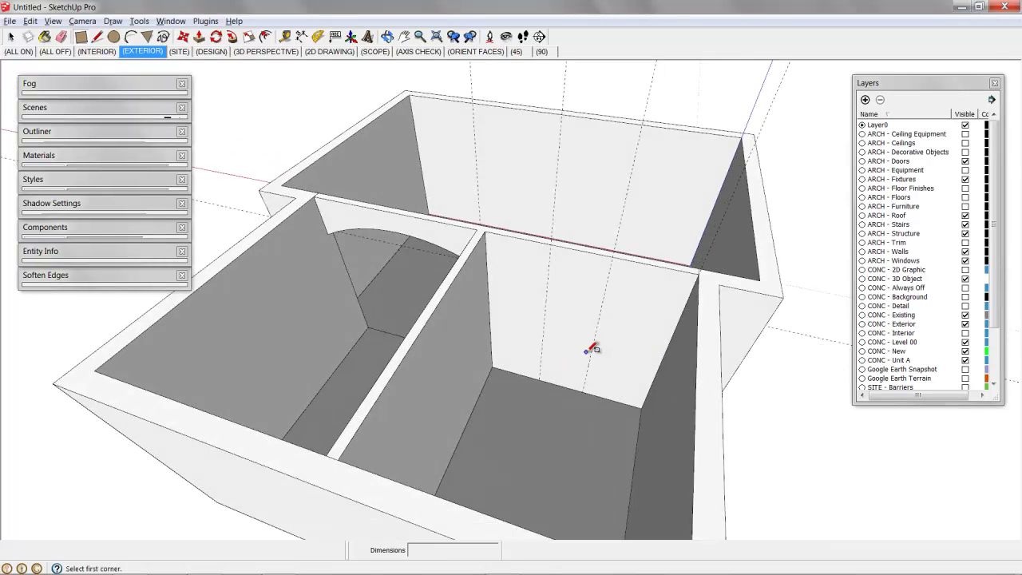
Place a horizontal guide on the small room's partition face 7' 6" above the floor
key("t")
left_click(564, 386)
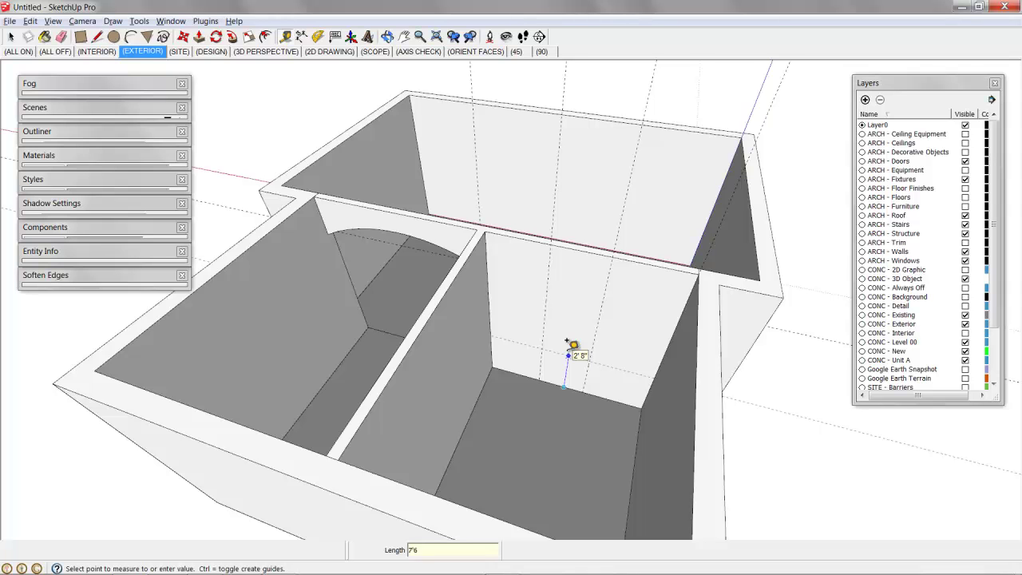
left_click(567, 345)
Draw a door rectangle between the guides from the floor up and push it 4" through the partition
key("r")
left_click(546, 380)
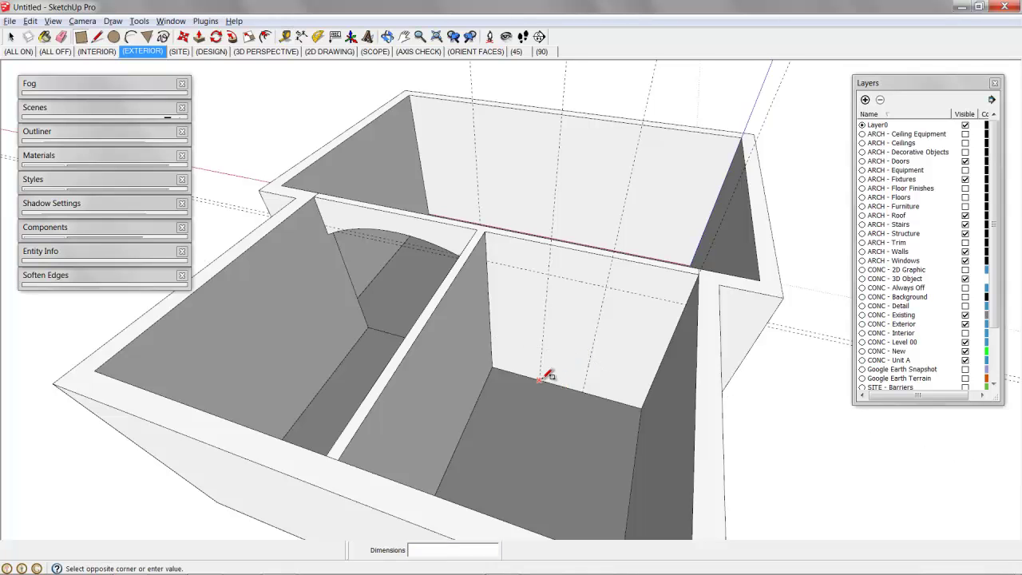
left_click(612, 283)
key("p")
left_click(582, 338)
left_click(582, 324)
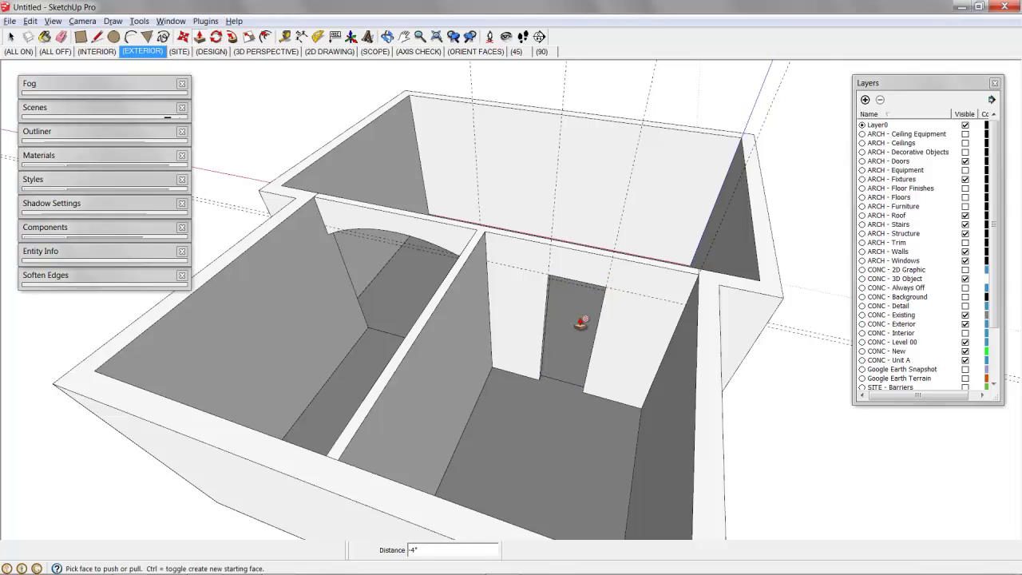
Delete all the construction guides used for the partition openings
middle_click_drag(582, 325, 160, 360)
middle_click_drag(160, 359, 690, 311, "shift")
key("h")
scroll(494, 344, "down", 3)
middle_click_drag(630, 368, 431, 389)
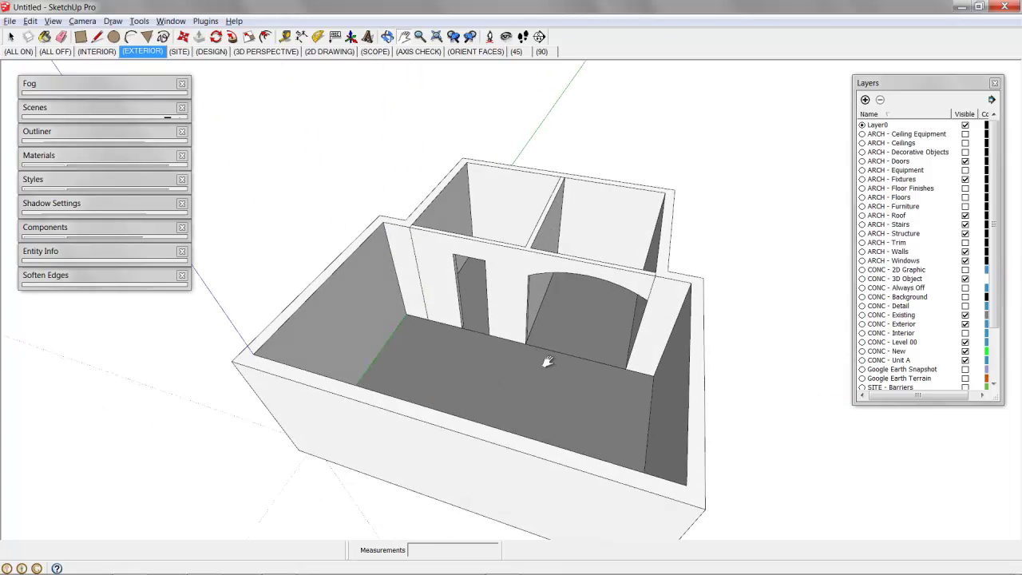
mouse_move(649, 274)
middle_mouse_down()
mouse_move(548, 285)
mouse_move(582, 279)
mouse_move(580, 263)
middle_mouse_up()
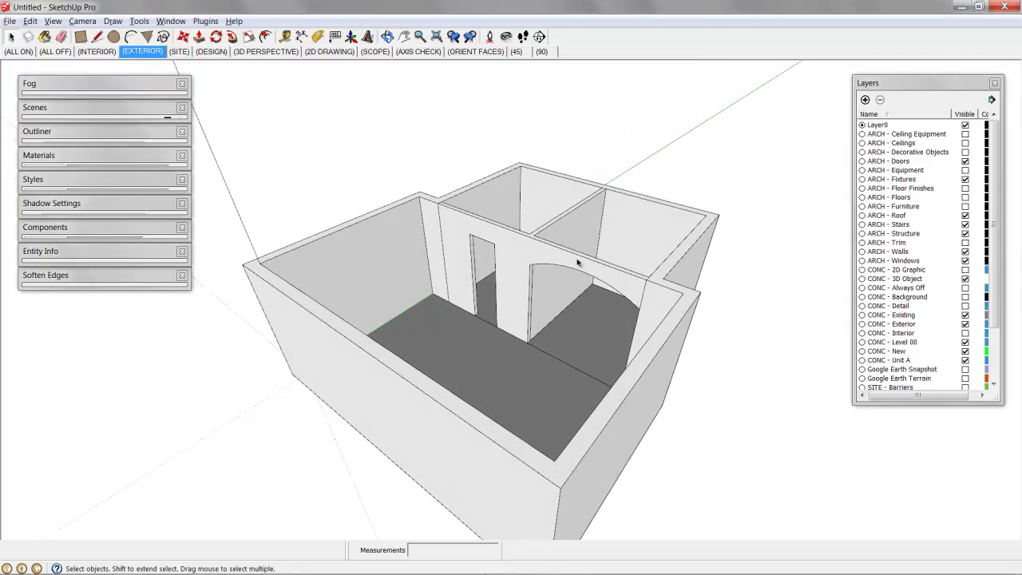
Select all connected interior partition geometry and make it a group
scroll(519, 231, "down", 3)
left_click(520, 252)
triple_click(517, 258)
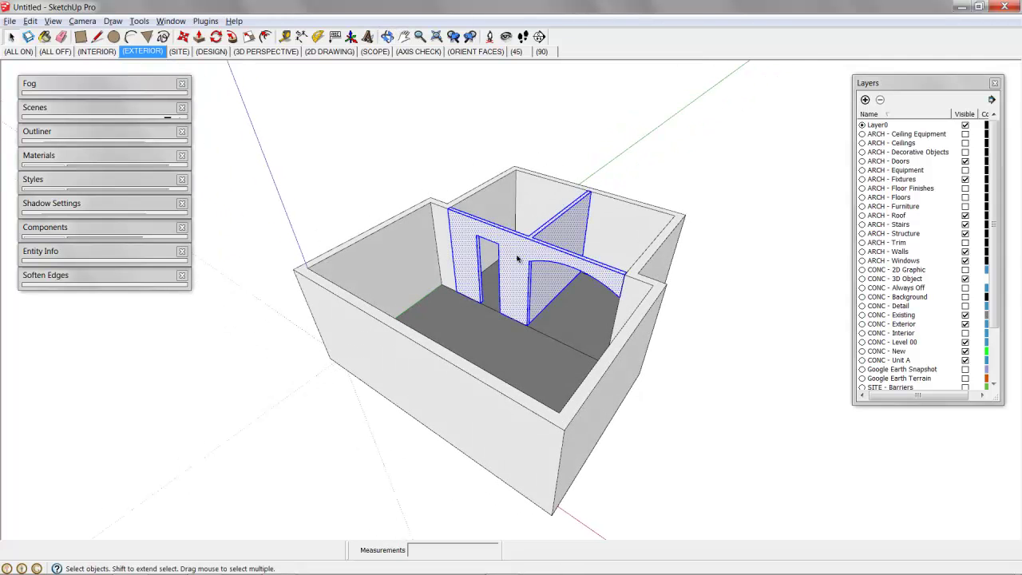
right_click(509, 259)
right_click(511, 242)
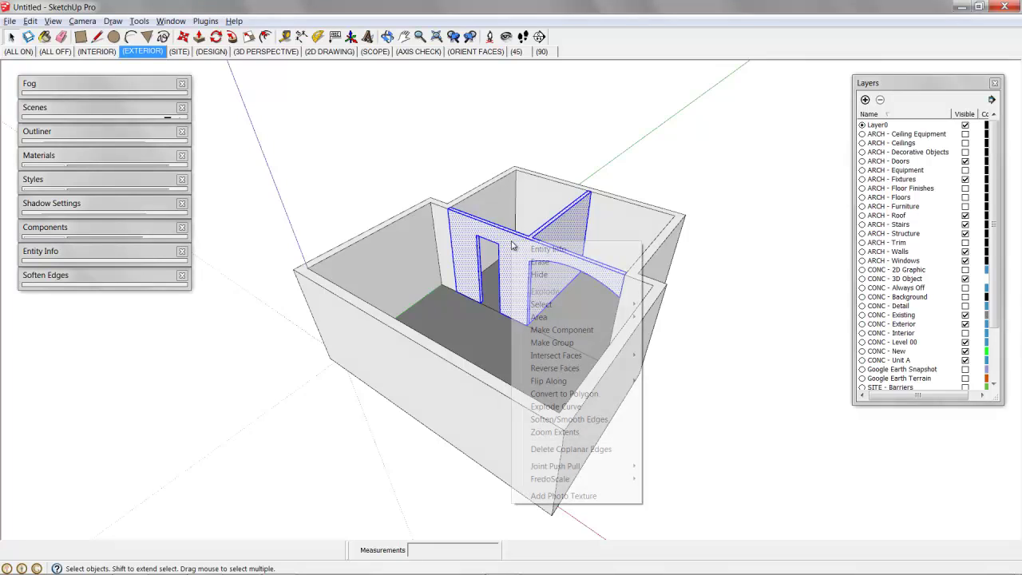
left_click(575, 342)
mouse_move(602, 328)
middle_mouse_down()
mouse_move(522, 424)
mouse_move(612, 315)
middle_mouse_up()
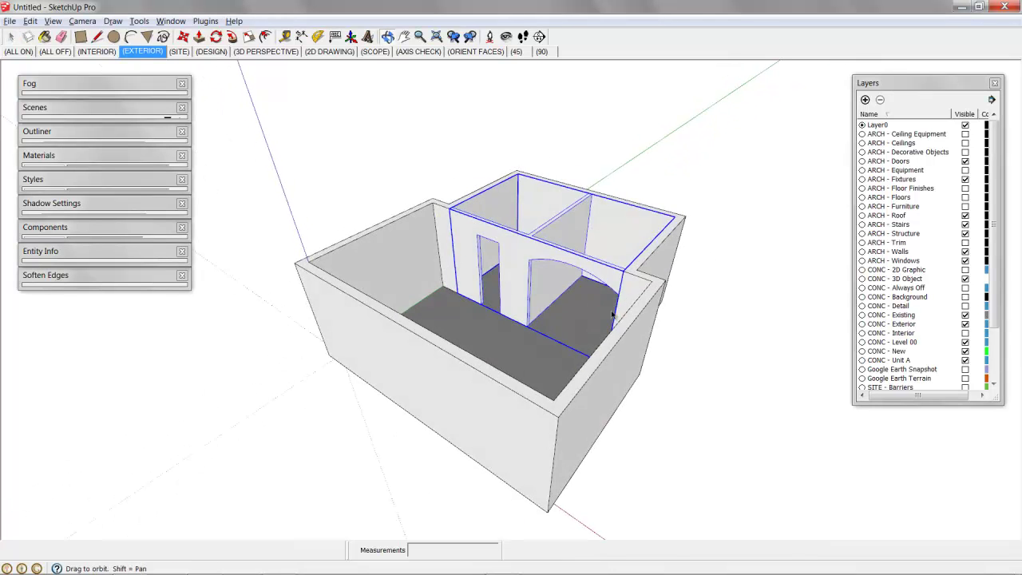
Open the exterior walls group for editing, facing the outer wall behind the two small rooms
left_click(615, 254)
middle_click_drag(607, 279, 466, 290)
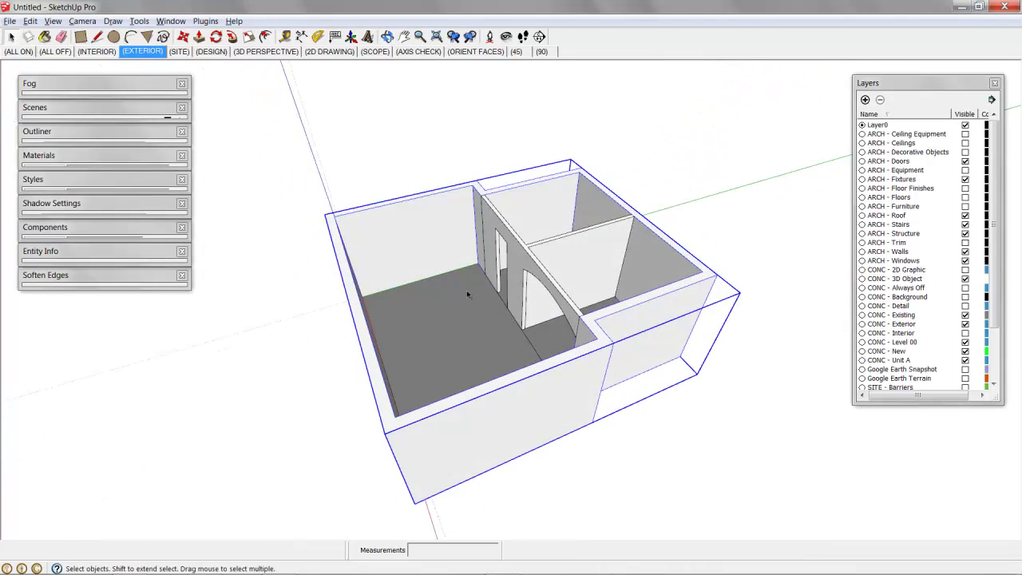
scroll(453, 253, "down", 1)
middle_click_drag(452, 256, 495, 331)
double_click(613, 340)
middle_click_drag(573, 331, 470, 367)
scroll(439, 337, "up", 1)
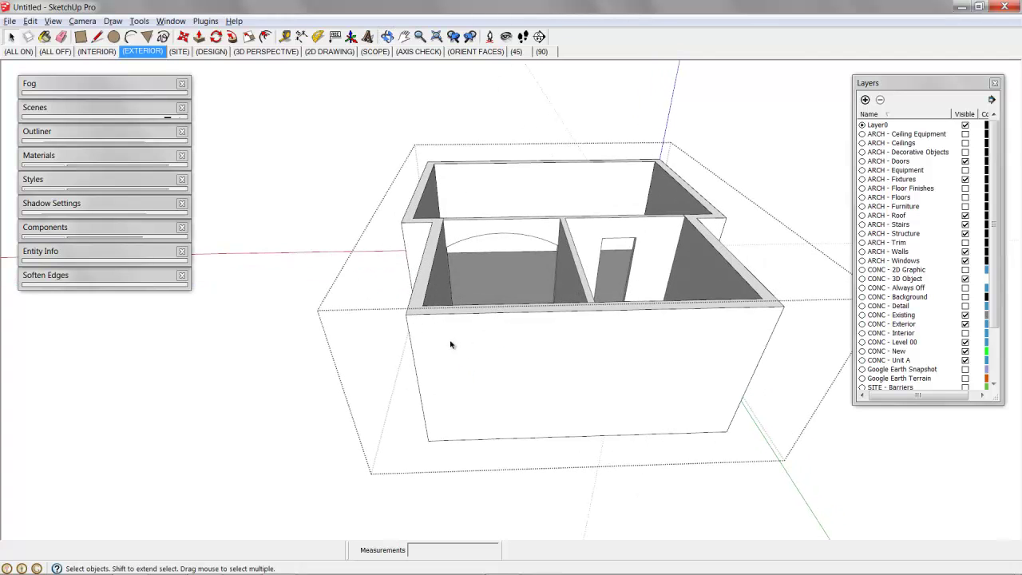
Place a vertical guide on the outer wall behind the small rooms, aligned with the arch's midpoint, and guides 24" to each side
key("t")
left_click(410, 347)
left_click(502, 215)
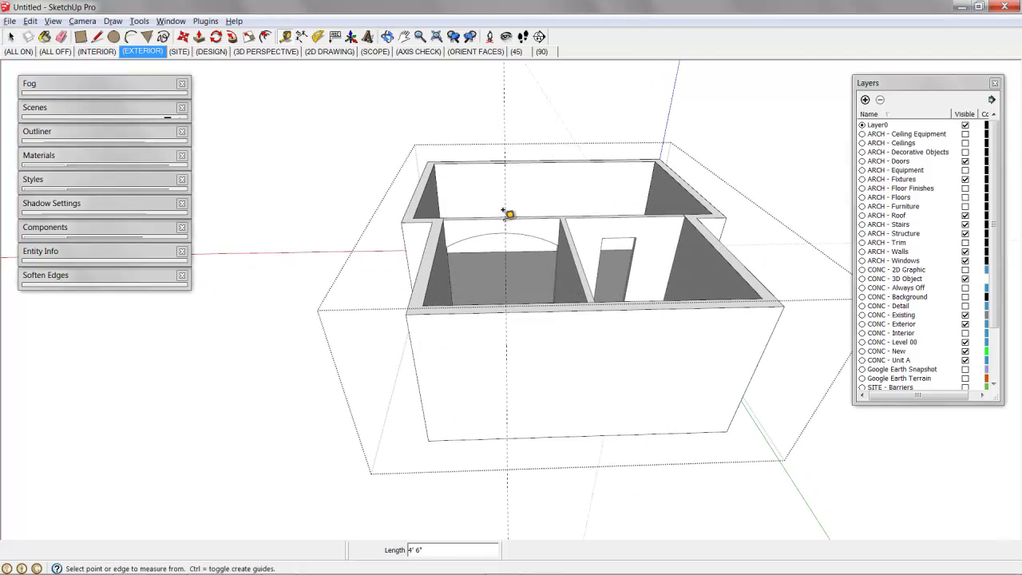
left_click(507, 373)
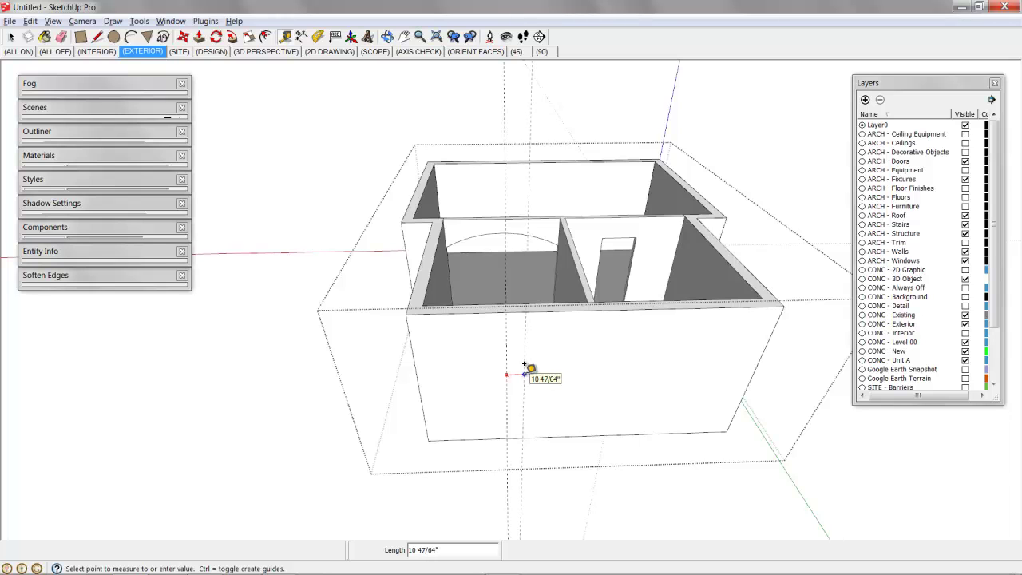
type("24")
key("Return")
left_click(507, 361)
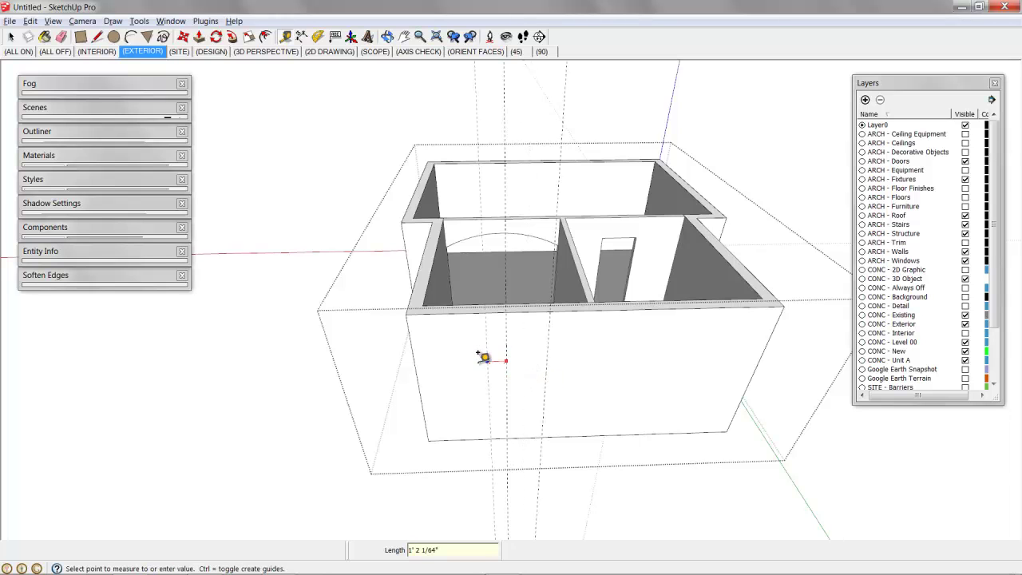
left_click(477, 361)
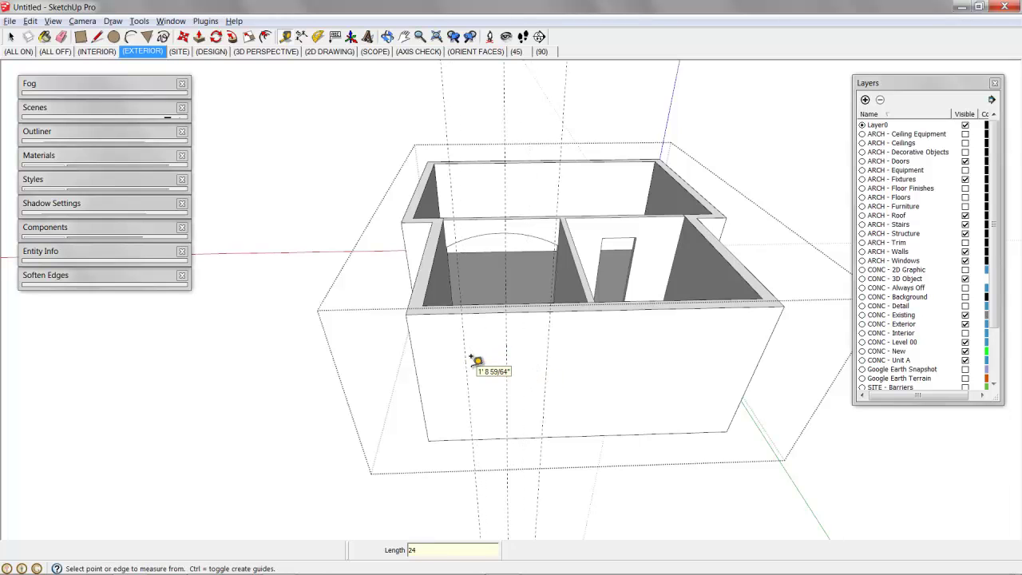
Place a horizontal guide 4' above the base of the wall behind the small rooms and another 36" above it
left_click(490, 438)
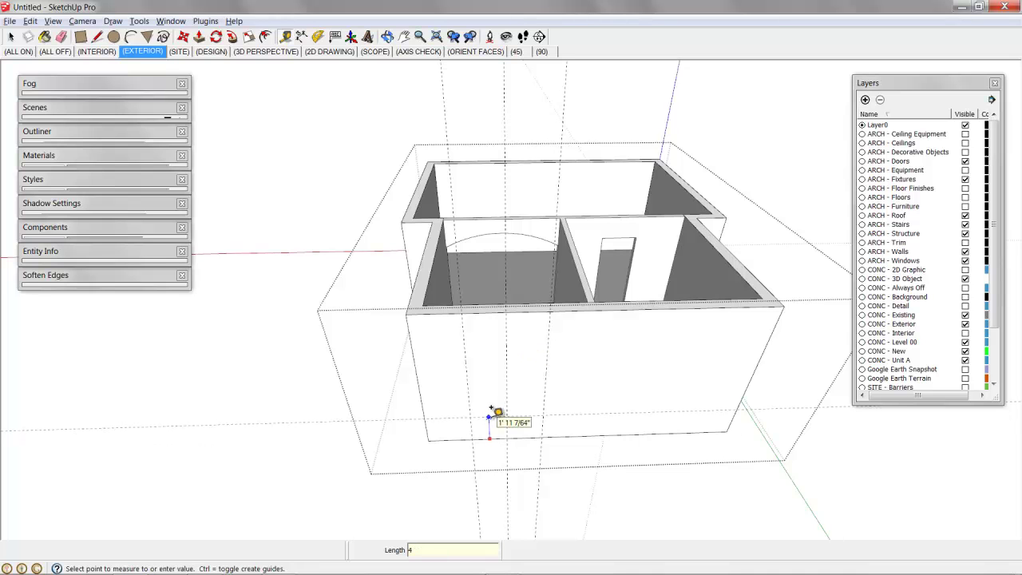
key("Return")
left_click(487, 390)
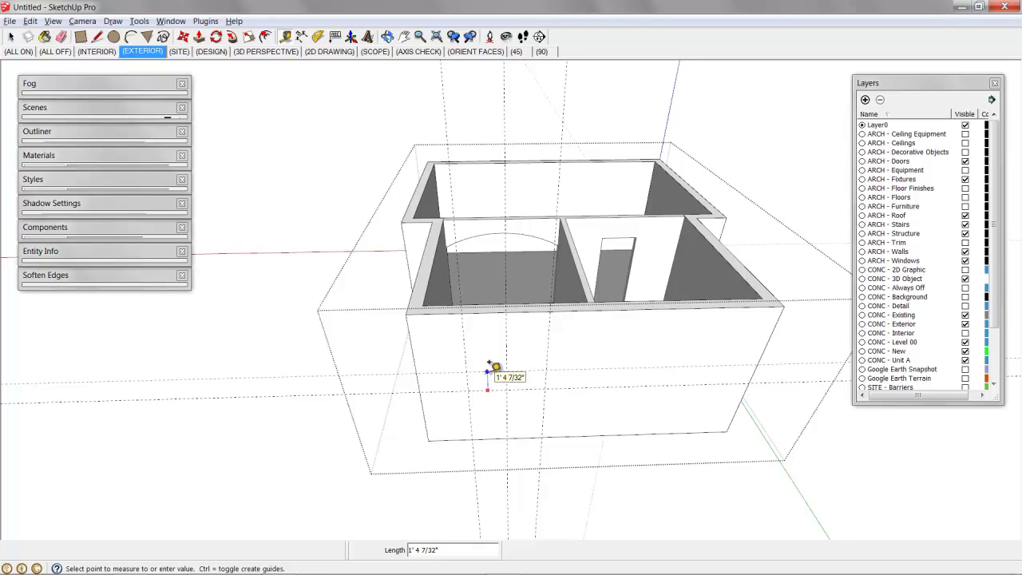
key("Return")
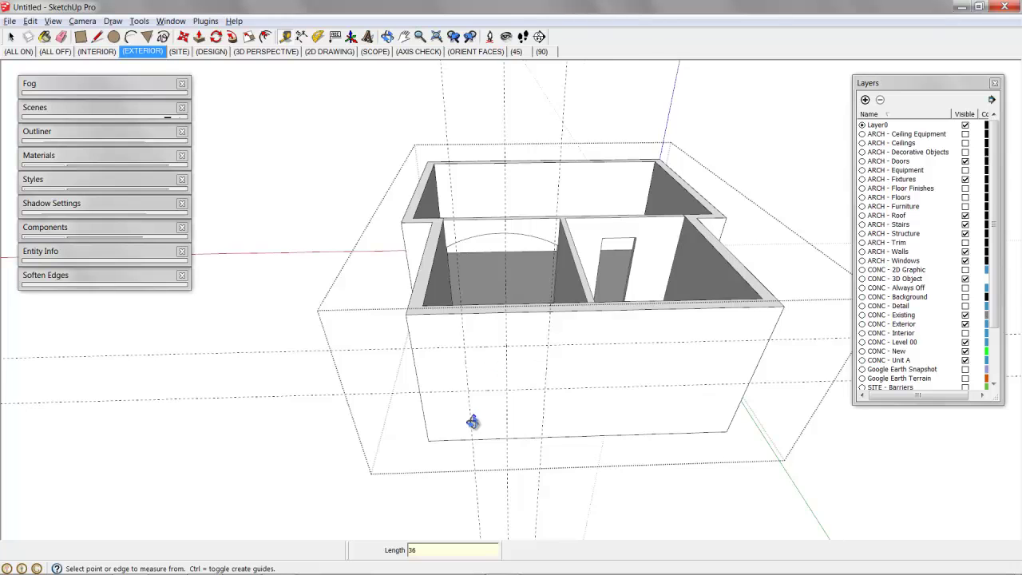
Measure the height from the wall's base to the upper horizontal guide
middle_click_drag(472, 422, 524, 409)
left_click(521, 424)
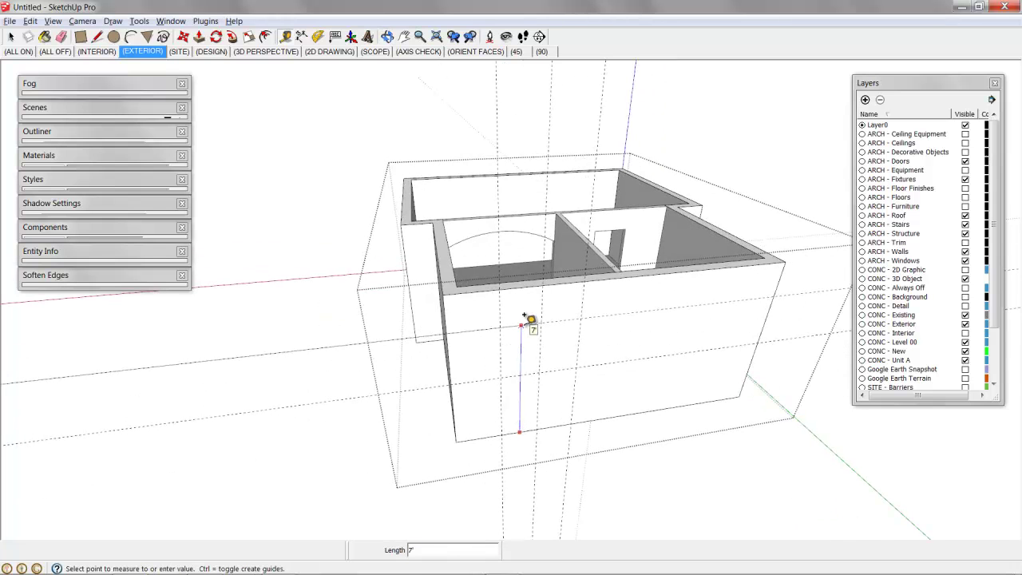
scroll(535, 341, "up", 1)
key("Escape")
Draw a 48" by 36" window rectangle between the outer vertical guides and the two horizontal guides
scroll(530, 367, "up", 1)
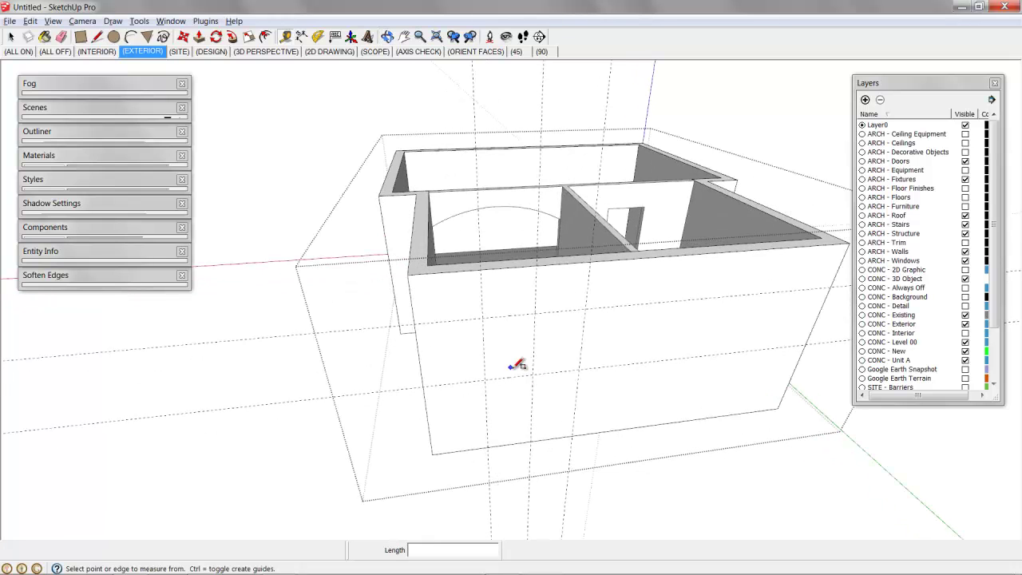
key("r")
left_click(485, 380)
left_click(585, 310)
Copy the window rectangle from its top midpoint horizontally along the same wall to the small room with the door opening
middle_click_drag(620, 345, 583, 374, "shift")
key("m")
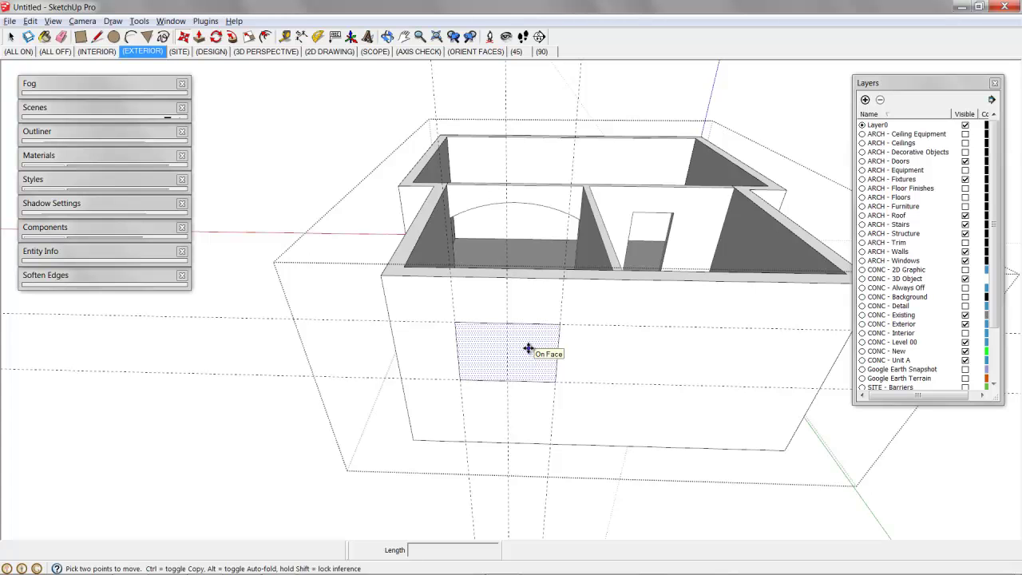
key("ctrl")
left_click(513, 323)
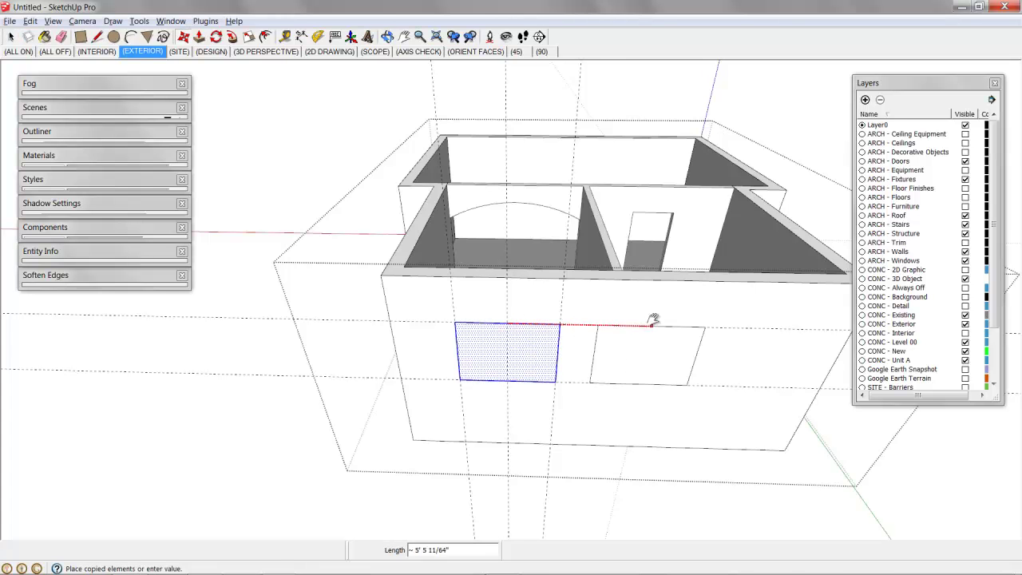
middle_click_drag(653, 319, 584, 335, "shift")
left_click(560, 187)
On the large room's long outer wall, place a vertical guide inset from the side edge nearest the arch and another 36" beyond it
scroll(535, 332, "down", 2)
key("t")
left_click(659, 314)
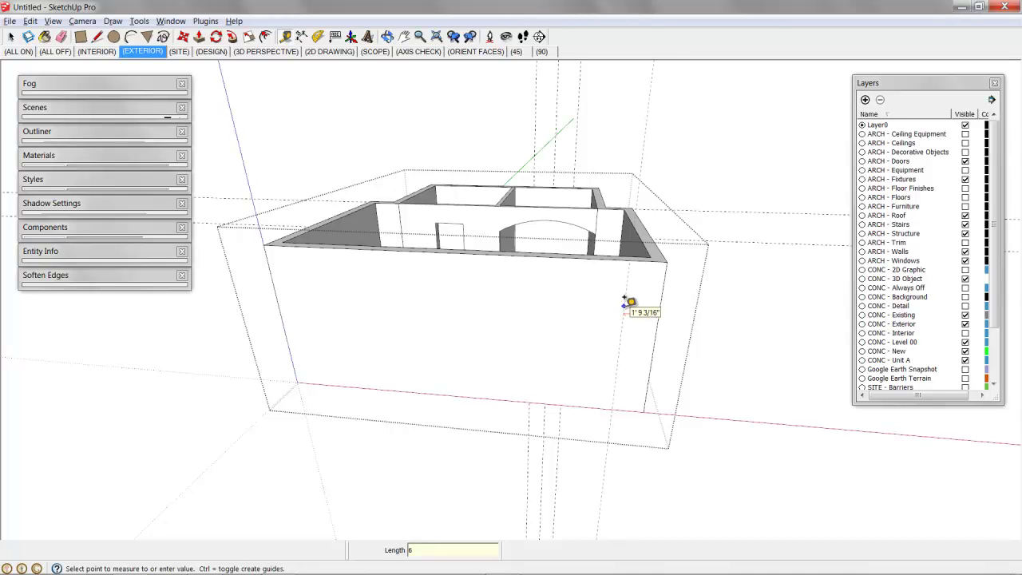
key("Return")
left_click(561, 317)
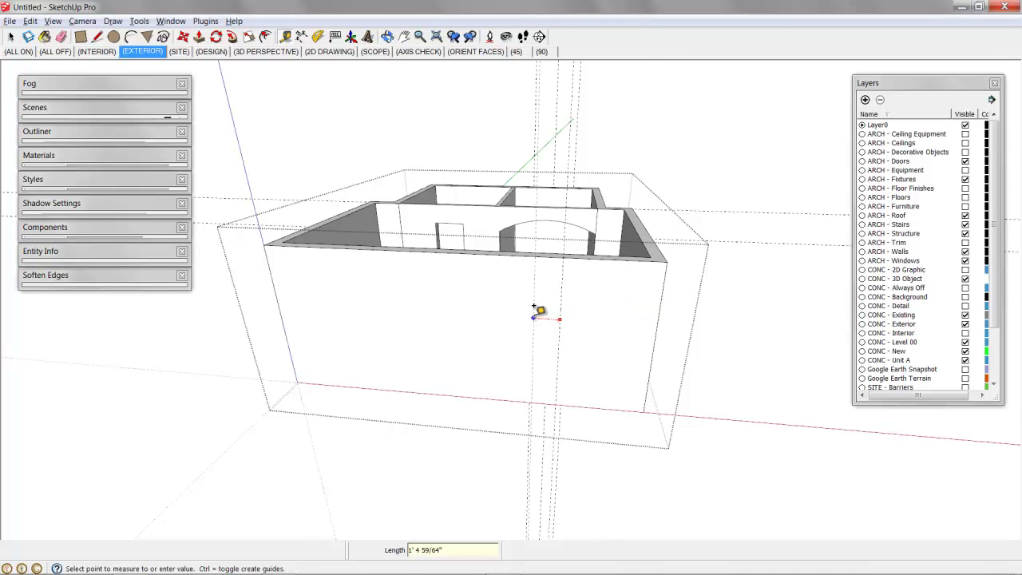
type("36")
key("Return")
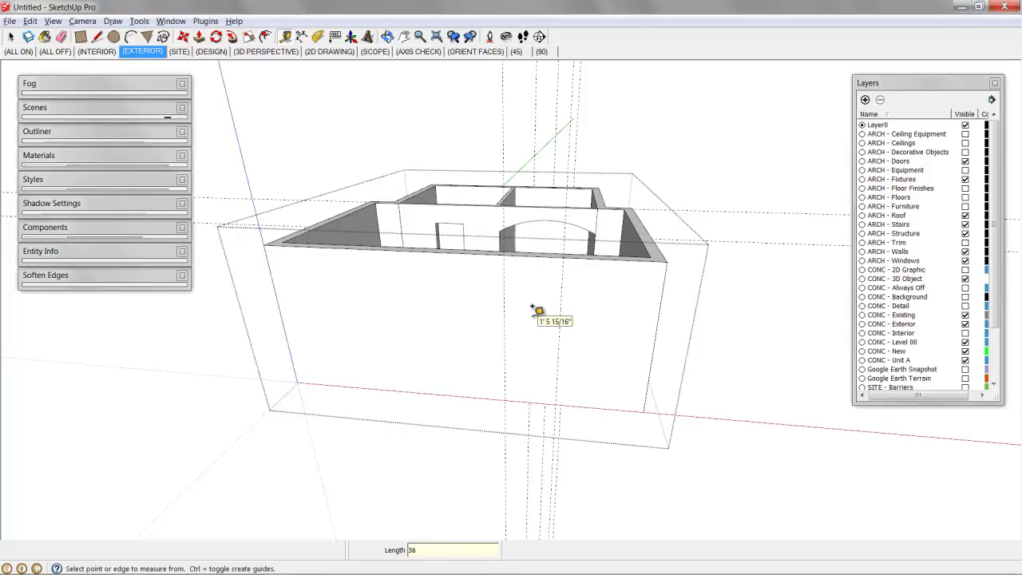
Place a horizontal door-head guide on the large room's long outer wall and draw a door rectangle up to it between the two vertical guides
middle_click_drag(533, 310, 542, 401)
left_click(540, 403)
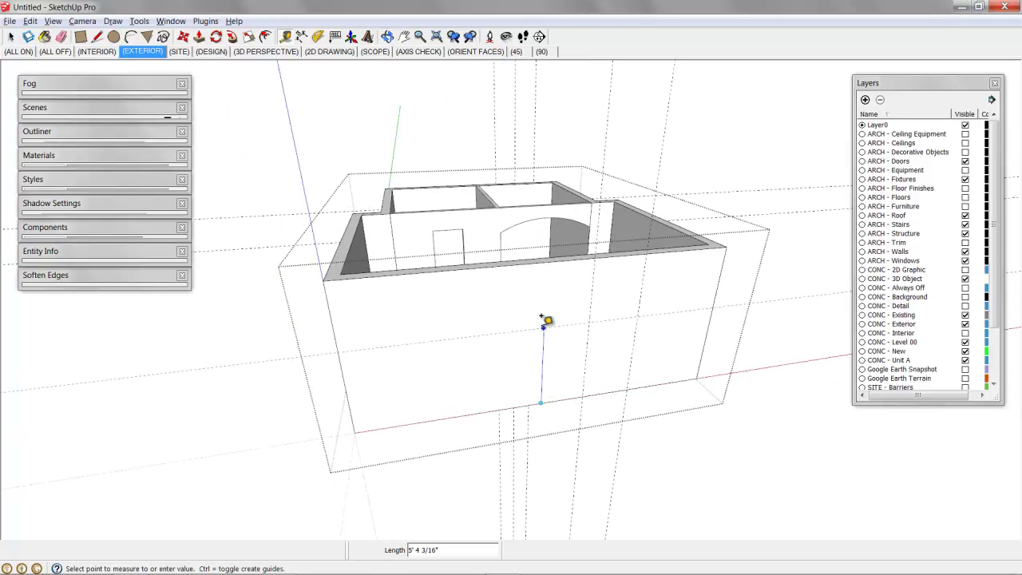
key("Escape")
middle_click_drag(609, 312, 623, 319)
key("r")
left_click(578, 396)
left_click(639, 279)
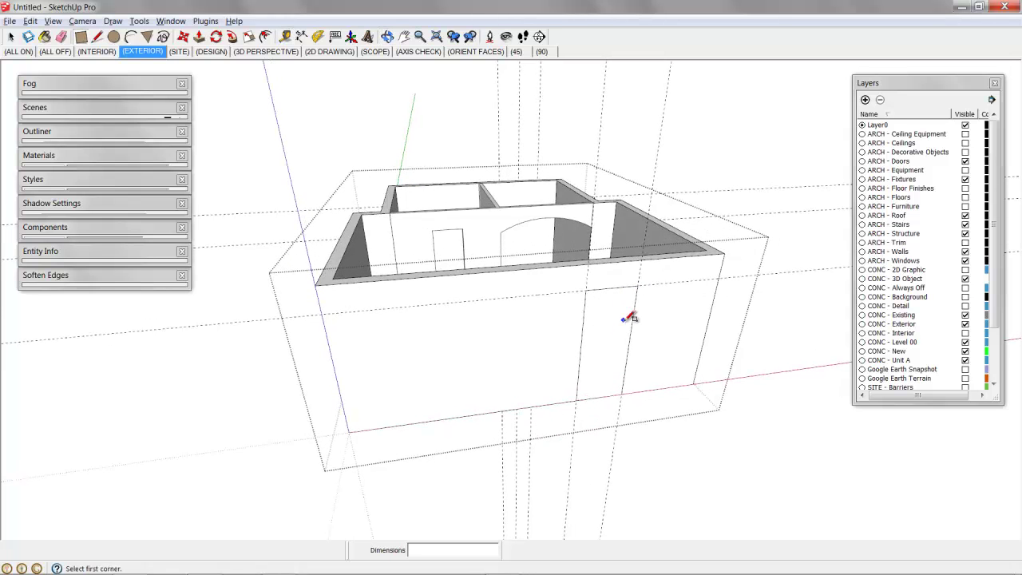
Place a horizontal sill guide and two vertical guides 36" apart beside the door outline, and draw a window rectangle between them
middle_click_drag(455, 350, 476, 363, "shift")
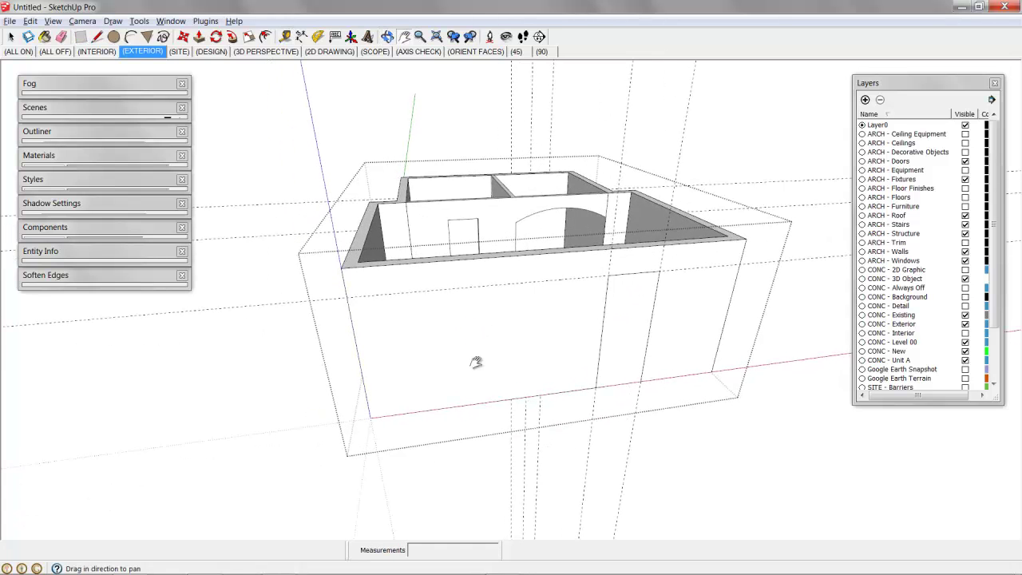
left_click(469, 404)
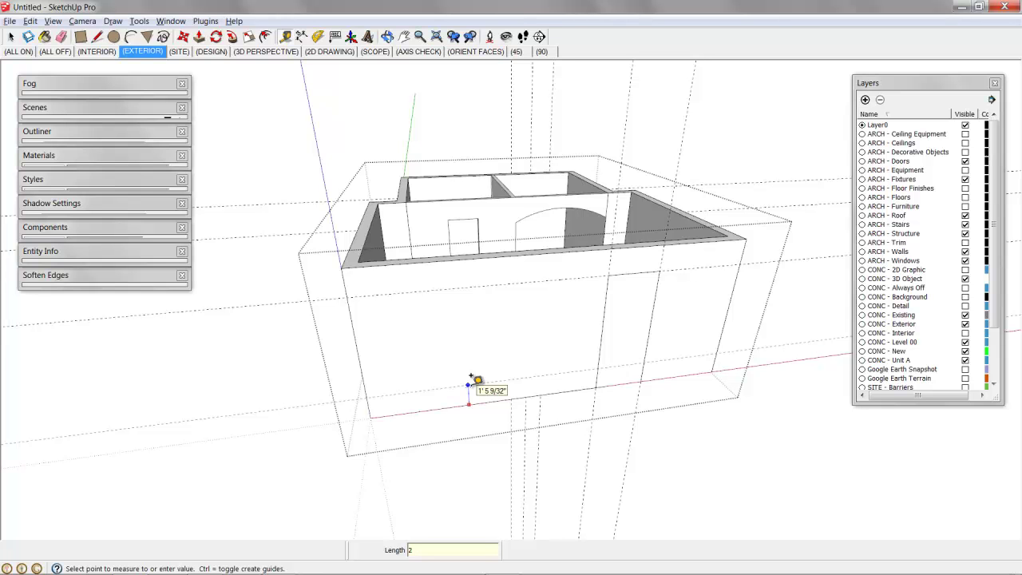
key("Return")
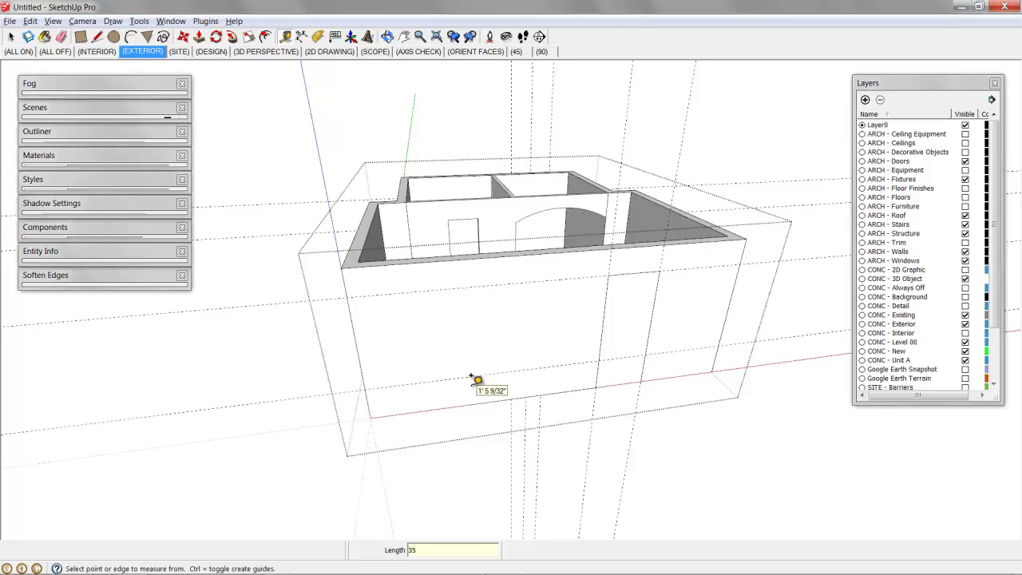
middle_click_drag(475, 379, 479, 354)
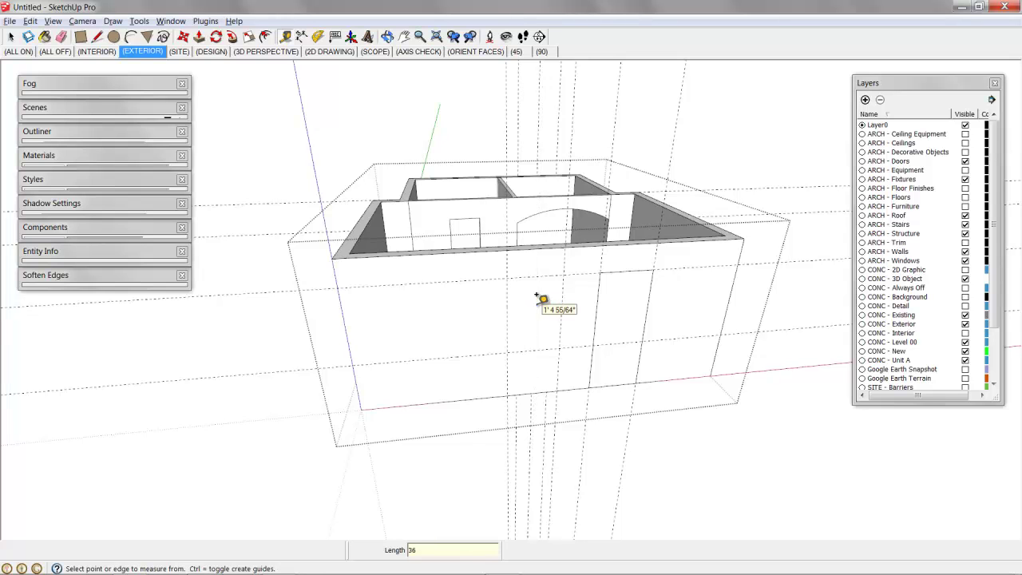
key("r")
left_click(507, 352)
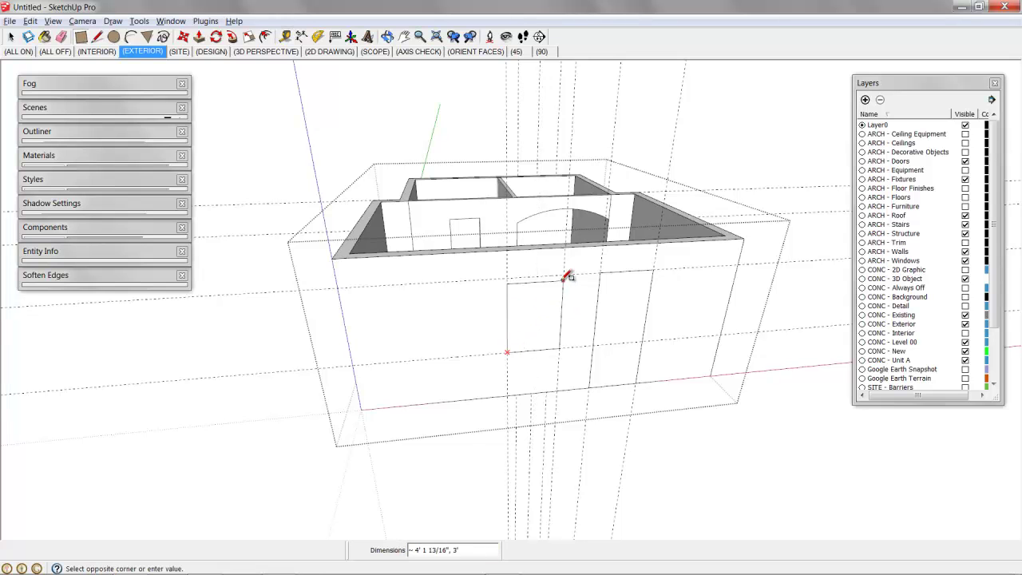
Copy the window rectangle 72" along the same wall, away from the door outline
key("m")
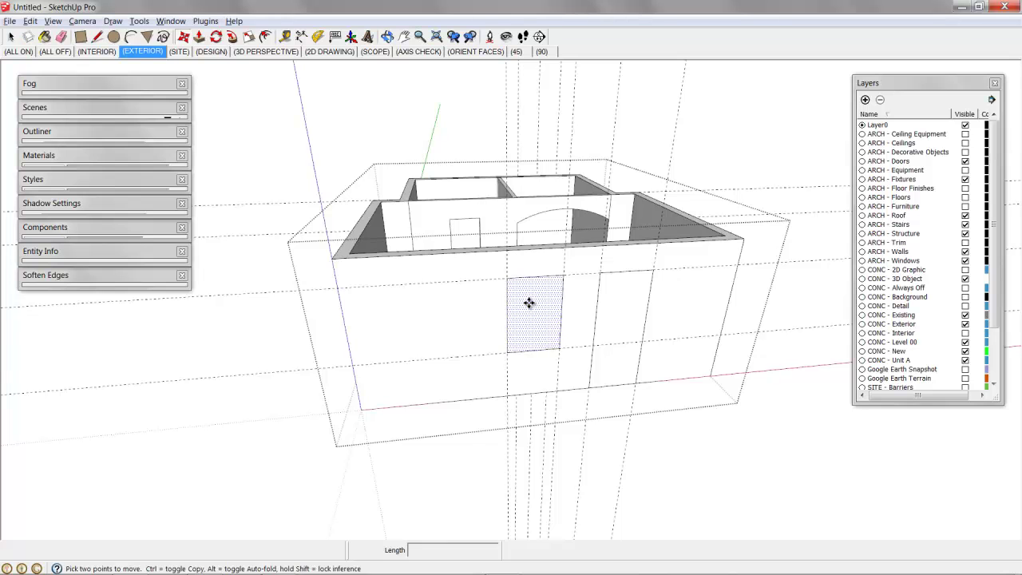
left_click(530, 302)
left_click(436, 317)
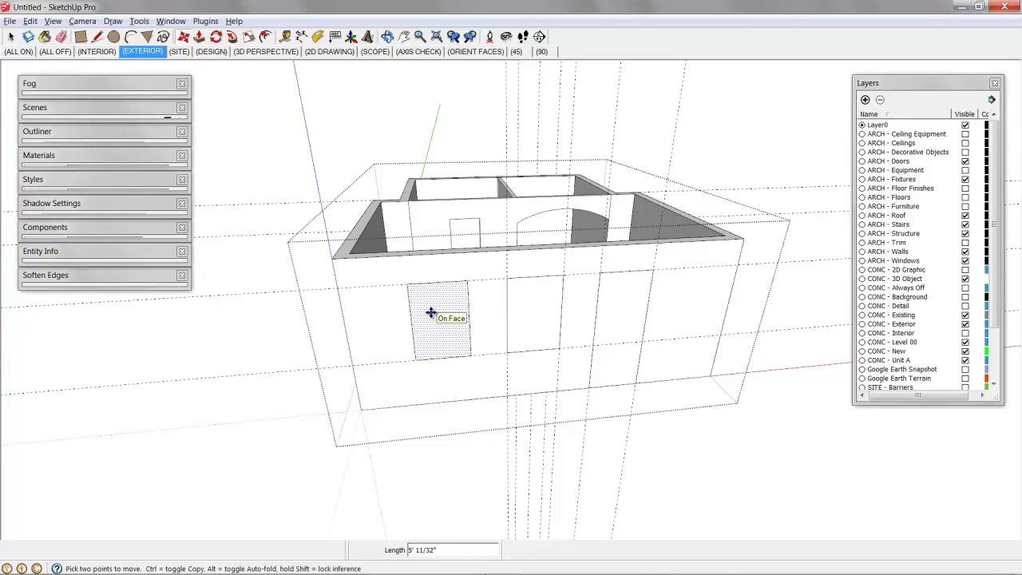
type("72")
key("Return")
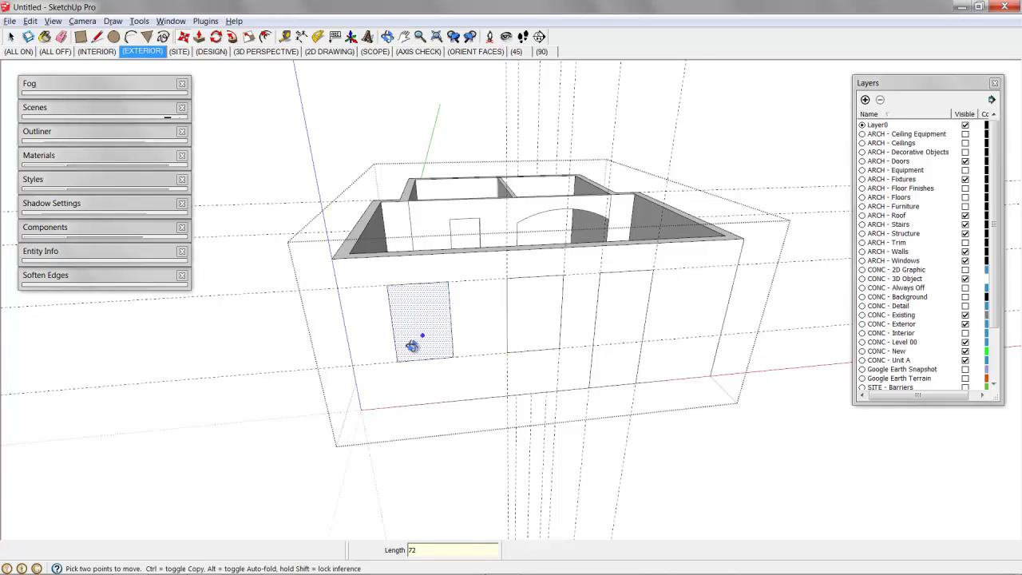
On the outer end wall of the small room behind the arch, place horizontal guides at window-head height and 3' above the base
middle_click_drag(412, 345, 528, 317)
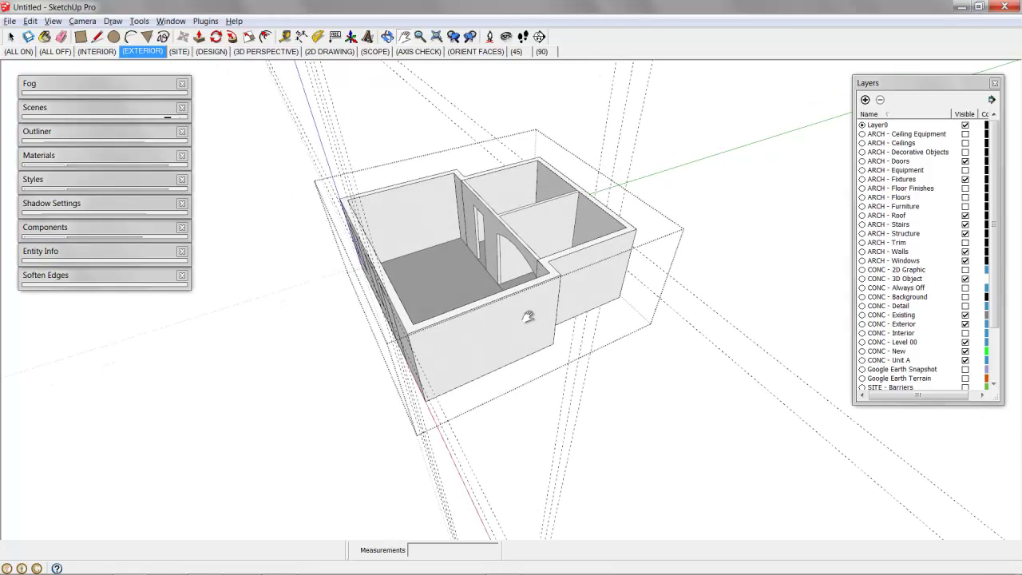
middle_click_drag(476, 347, 599, 320)
key("t")
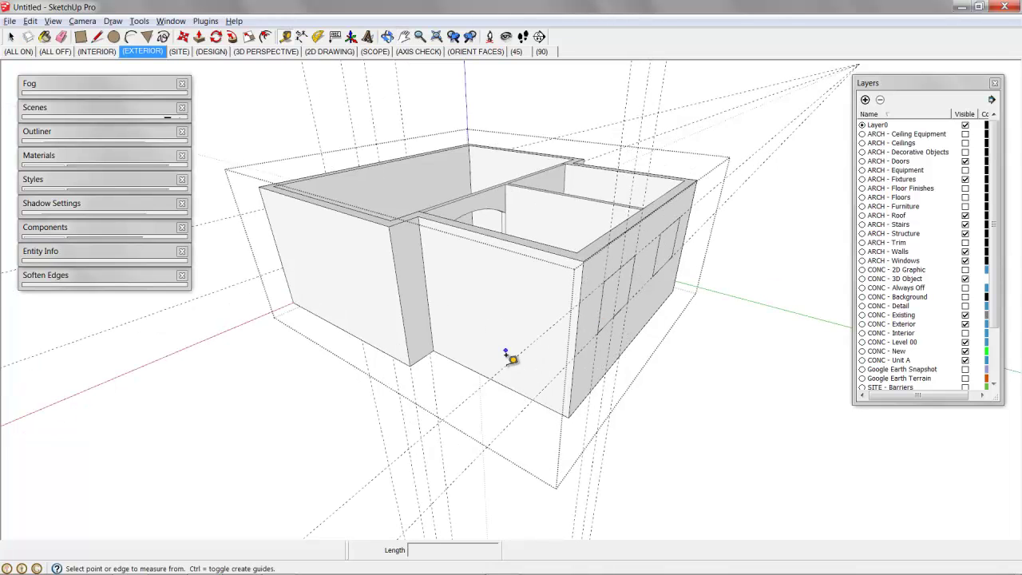
left_click(510, 387)
left_click(604, 329)
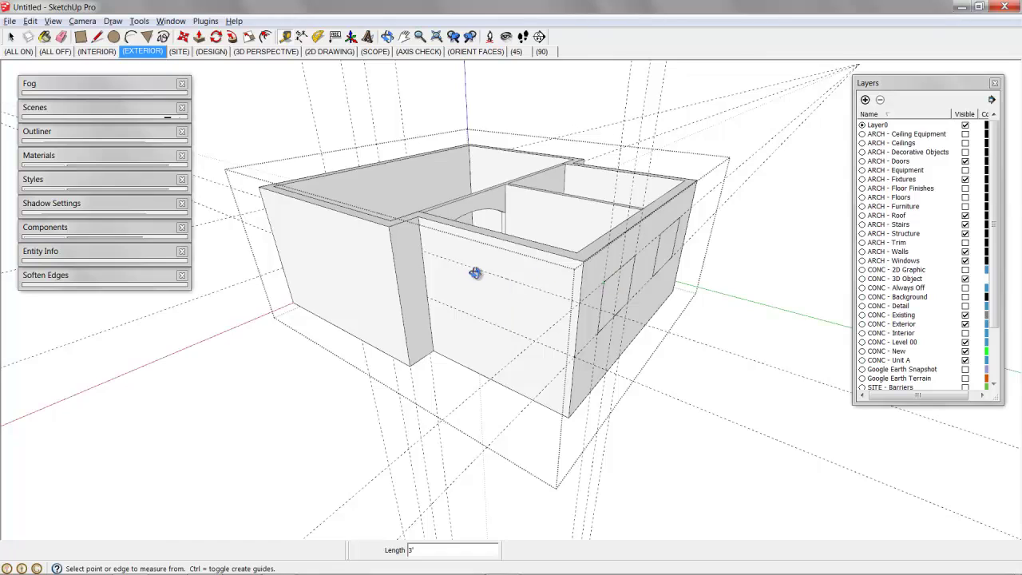
Place two vertical guides on the small room's end wall using a 36" offset, and draw a window rectangle between all four guides
middle_click_drag(475, 274, 530, 214)
middle_click_drag(407, 342, 485, 354)
middle_click_drag(673, 341, 561, 315)
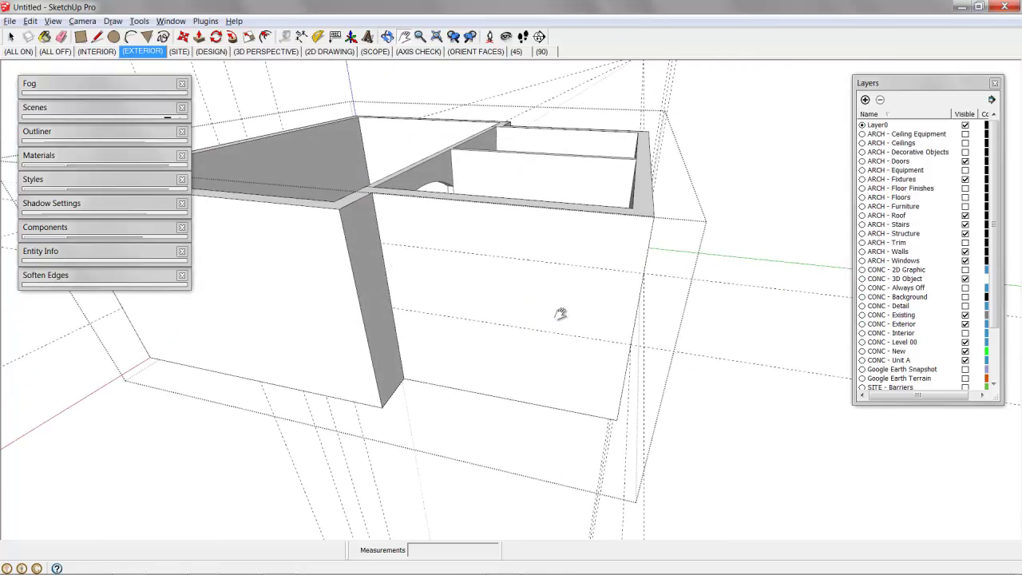
key("t")
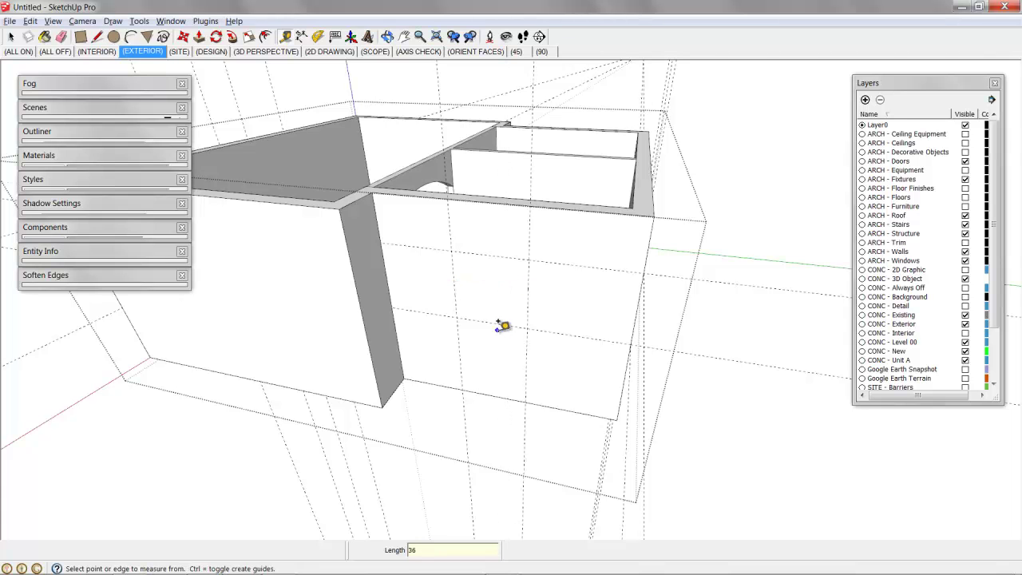
middle_click_drag(501, 326, 533, 338)
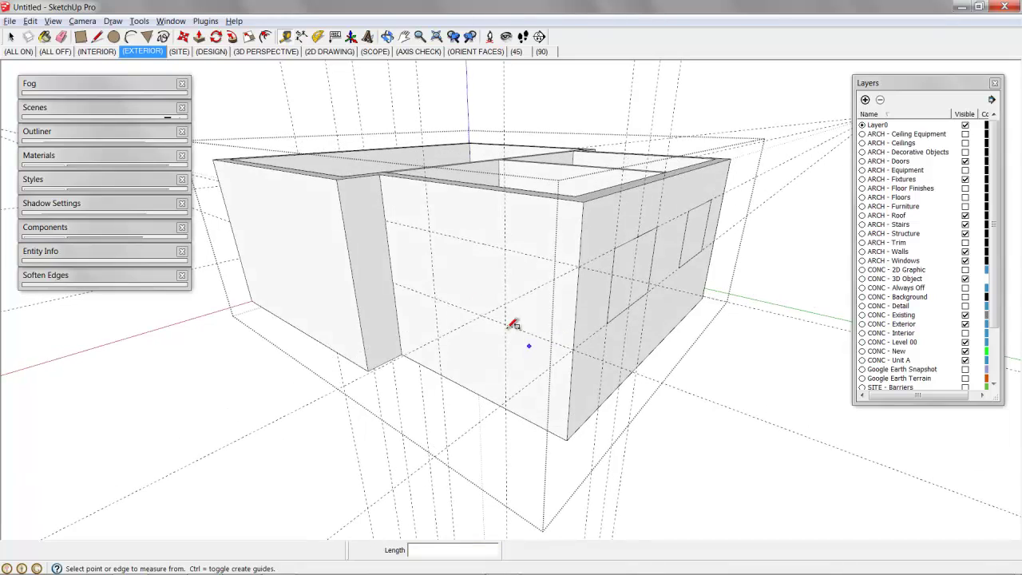
key("r")
left_click(433, 298)
Push the window and door rectangles through the full thickness of the exterior walls to cut the openings
middle_click_drag(512, 248, 501, 353)
key("p")
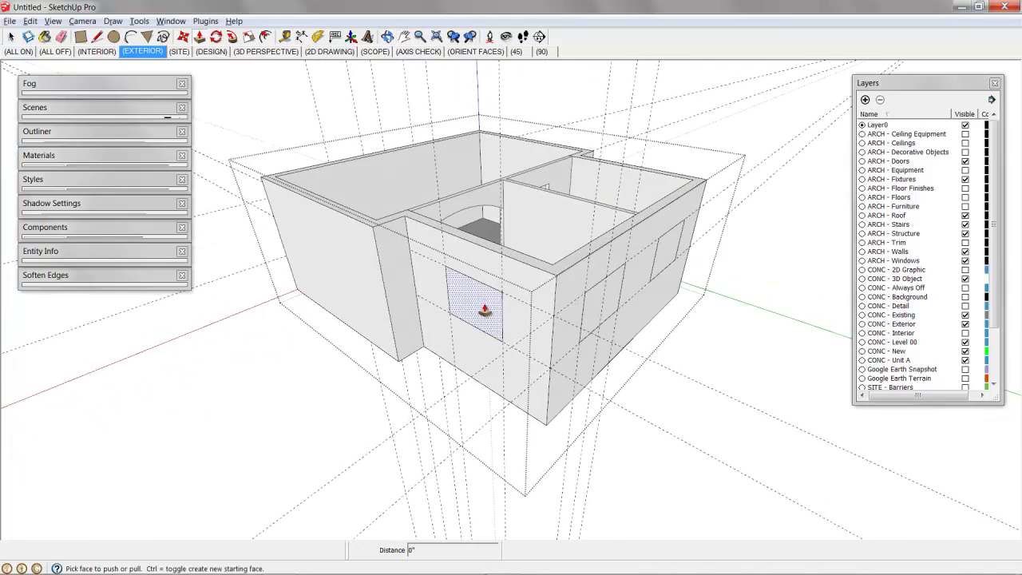
left_click(478, 310)
middle_click_drag(491, 314, 465, 314)
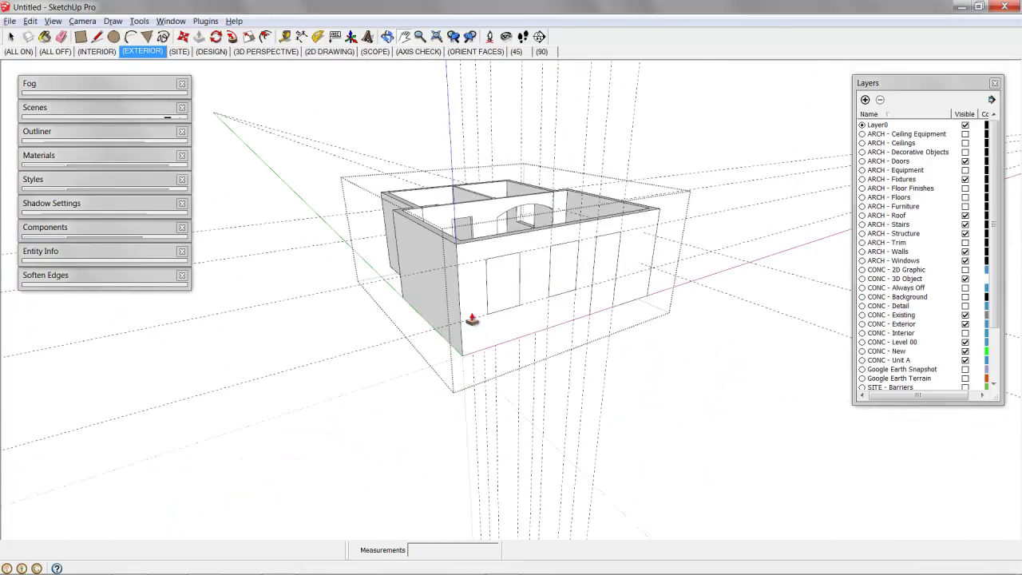
left_click(561, 277)
middle_click_drag(561, 278, 522, 334)
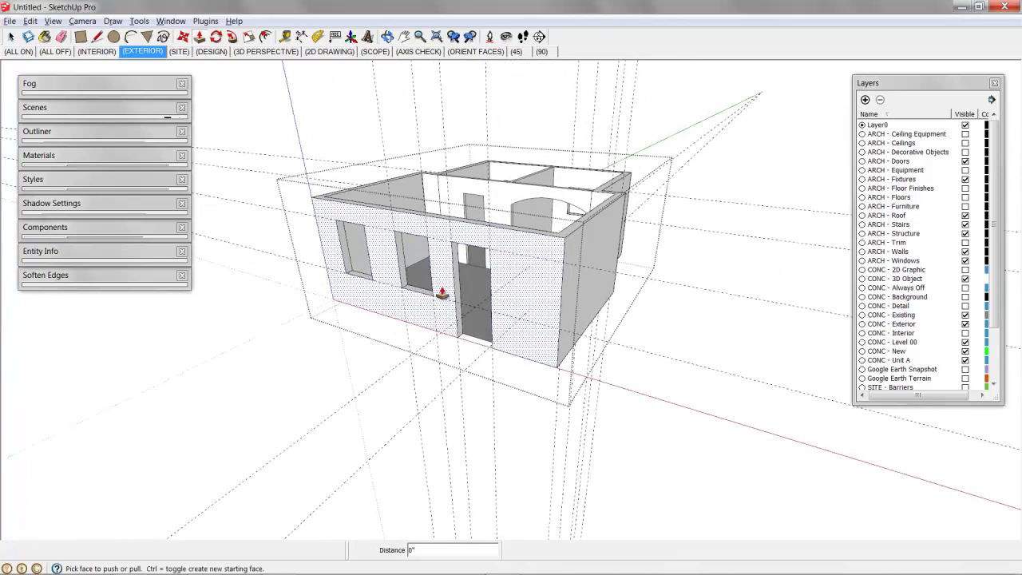
Close the exterior wall group, delete all guides, and check the partition, exterior wall and floor groups by selecting each one
key("space")
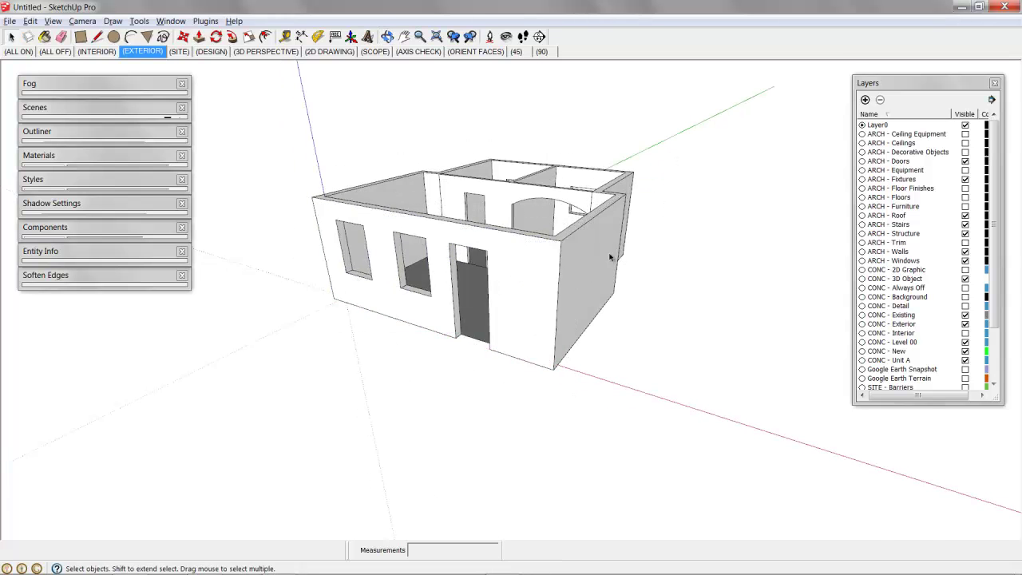
middle_click_drag(562, 255, 552, 216)
left_click(553, 215)
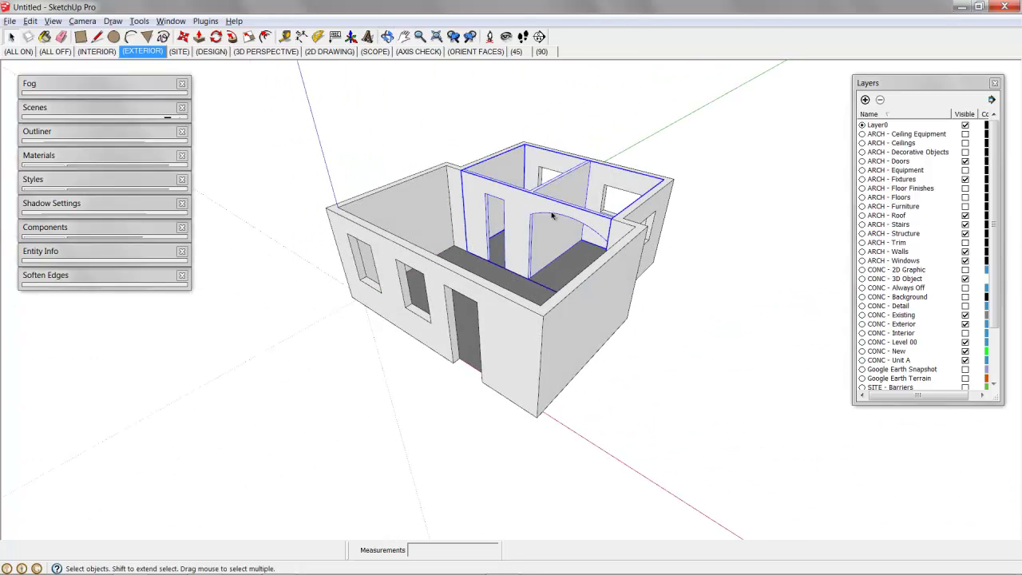
left_click(430, 206)
left_click(490, 270)
Draw two adjoining rectangles on top of the walls, one covering the large room and one covering the two small rooms
mouse_move(601, 313)
middle_mouse_down()
mouse_move(605, 365)
mouse_move(591, 364)
mouse_move(587, 310)
middle_mouse_up()
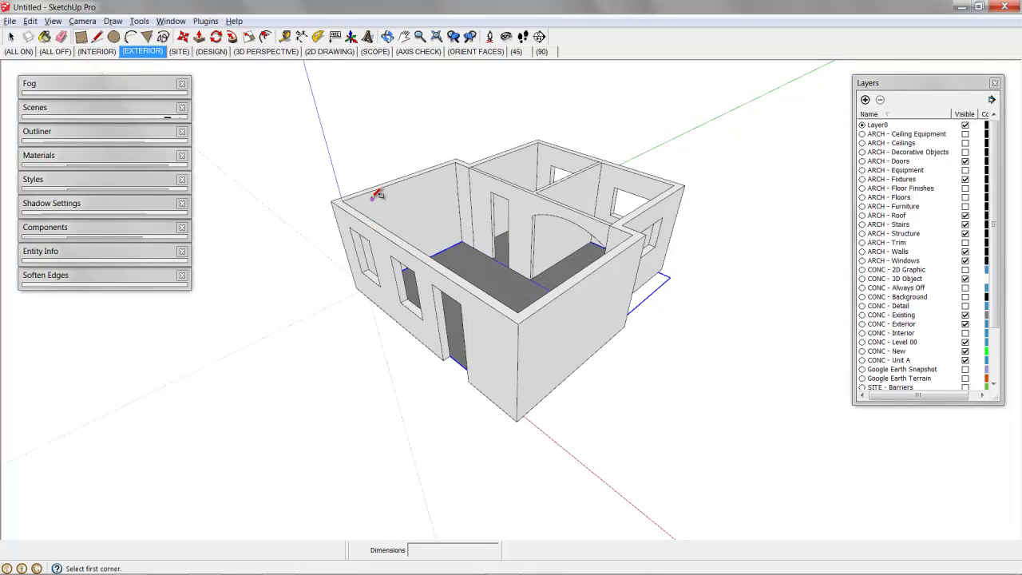
left_click(332, 201)
middle_click_drag(343, 207, 380, 237)
left_click(644, 247)
mouse_move(644, 247)
middle_mouse_down("shift")
mouse_move(476, 300)
mouse_move(512, 339)
middle_mouse_up("shift")
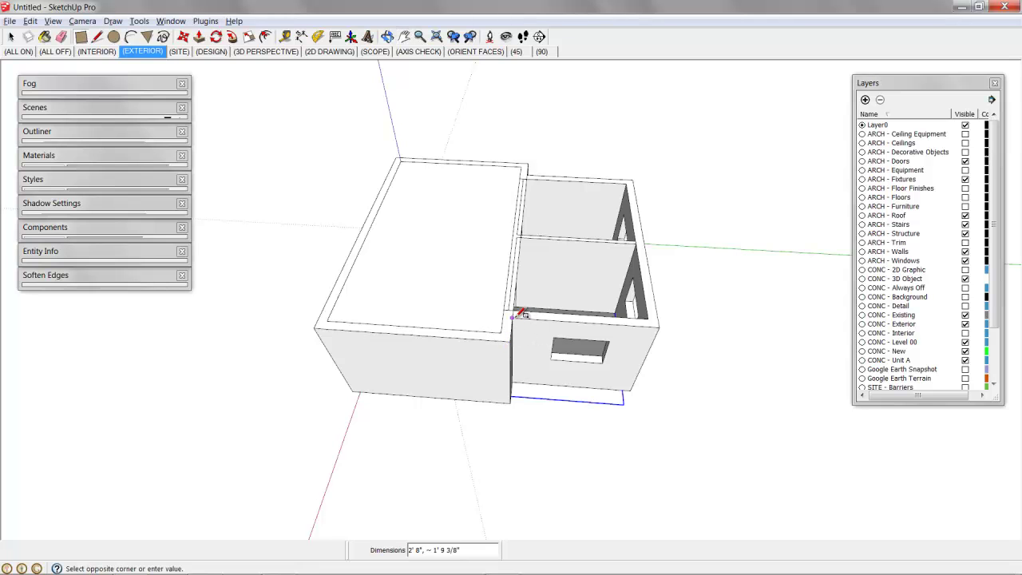
left_click(643, 179)
middle_click_drag(666, 247, 607, 230)
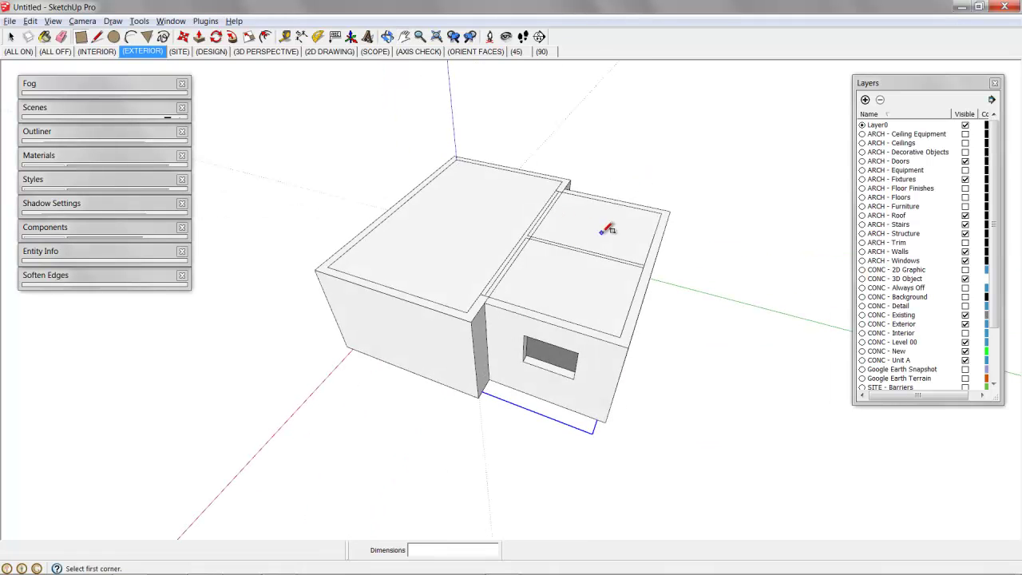
Select the new roof face together with its boundary edges and make it a group
key("space")
double_click(583, 306)
right_click(550, 292)
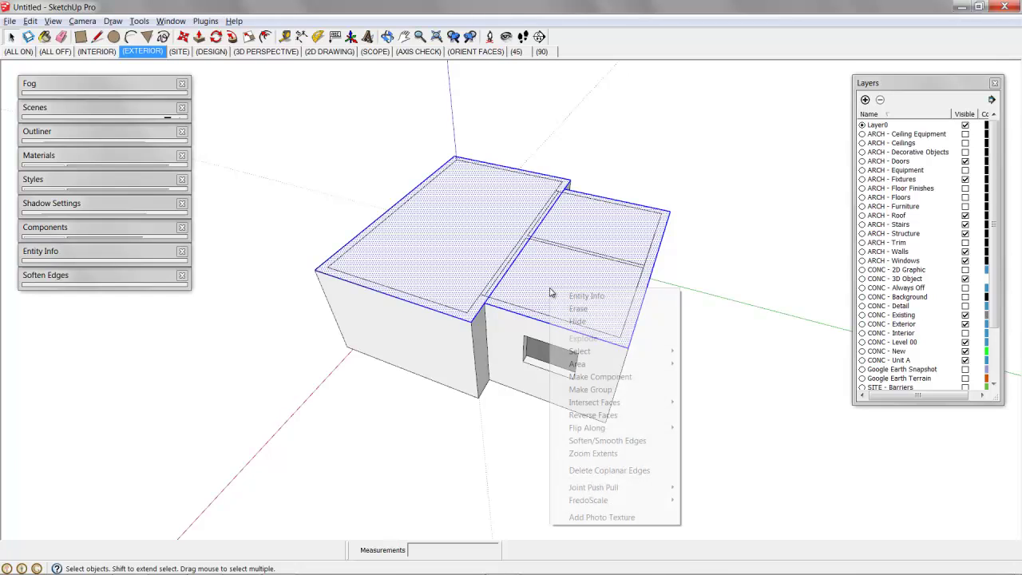
left_click(595, 389)
Open the roof group, erase any dividing edge across the face, and hide the rest of the model
key("e")
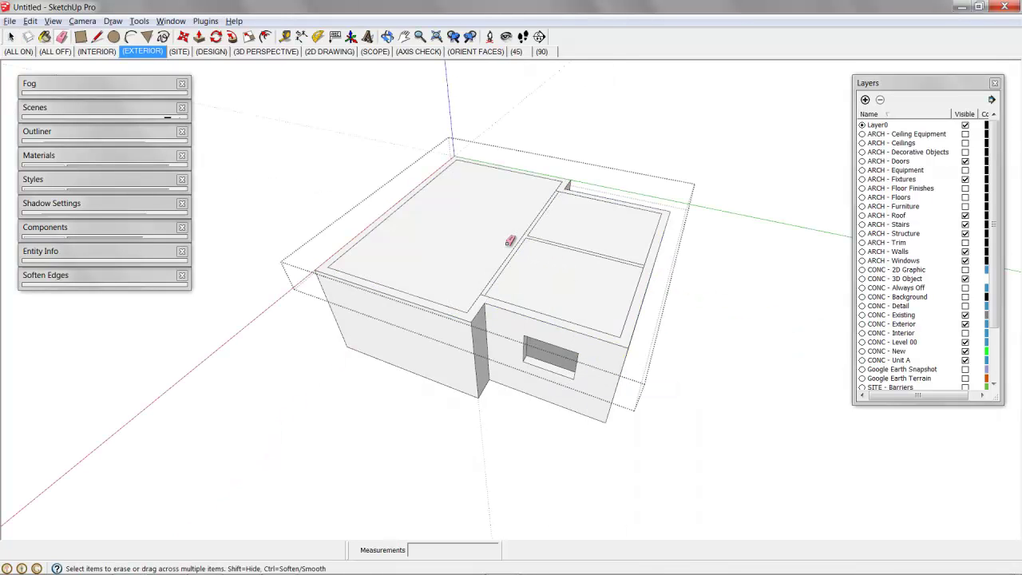
key("h")
mouse_move(586, 254)
middle_mouse_down()
mouse_move(516, 152)
mouse_move(365, 149)
mouse_move(497, 256)
middle_mouse_up()
Offset the roof outline outward by 12" and remove the inner outline to leave a single overhanging face
key("f")
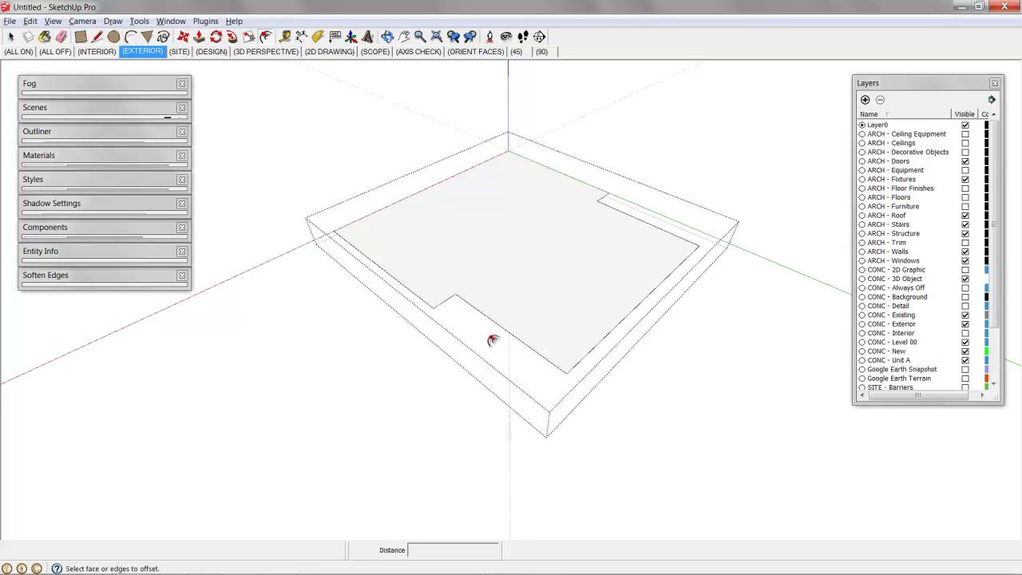
left_click(476, 309)
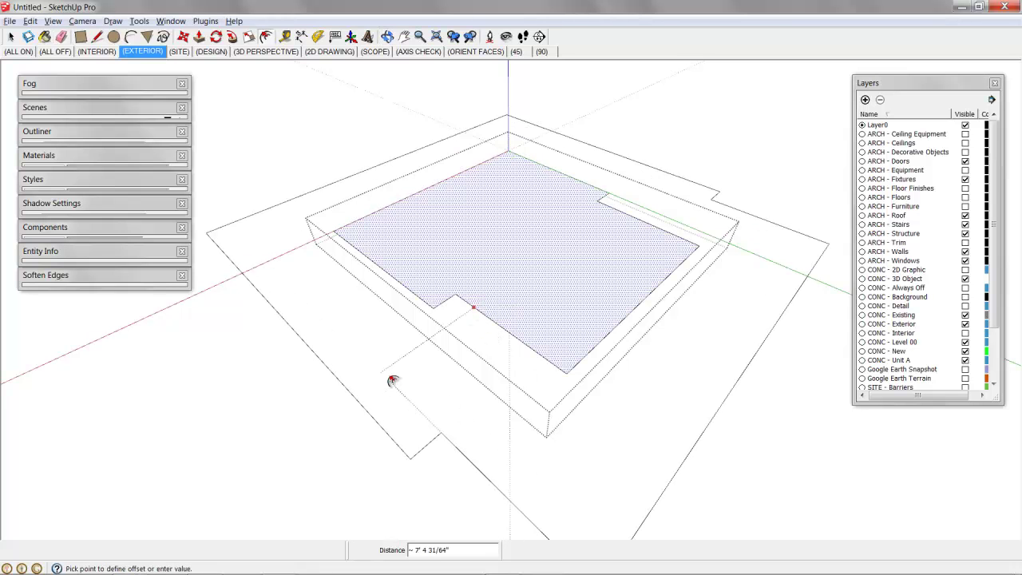
type("12")
key("Return")
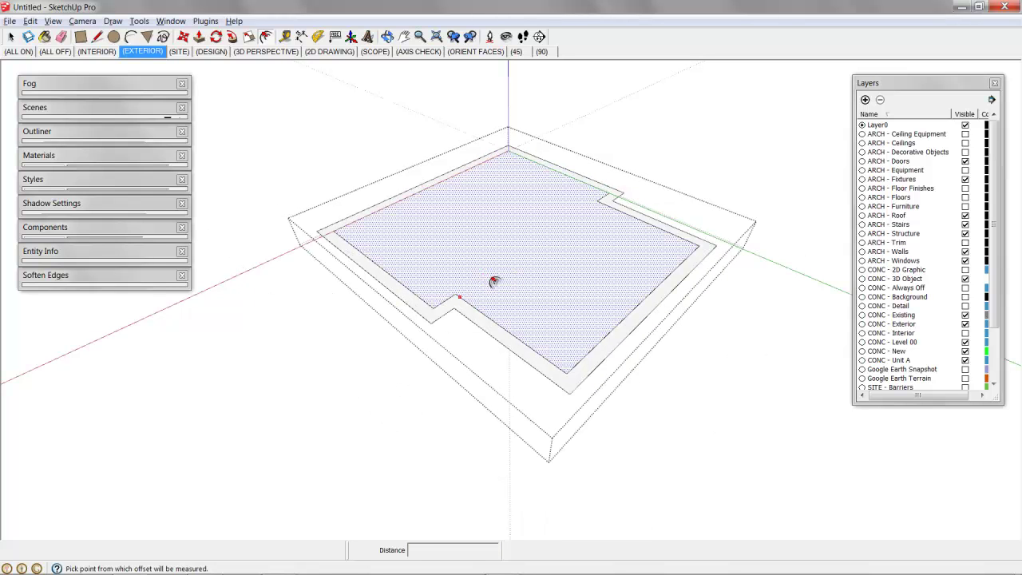
key("space")
Push/Pull the roof face upward 6" to form a slab
key("p")
left_click_drag(533, 291, 537, 286)
type("6")
key("Return")
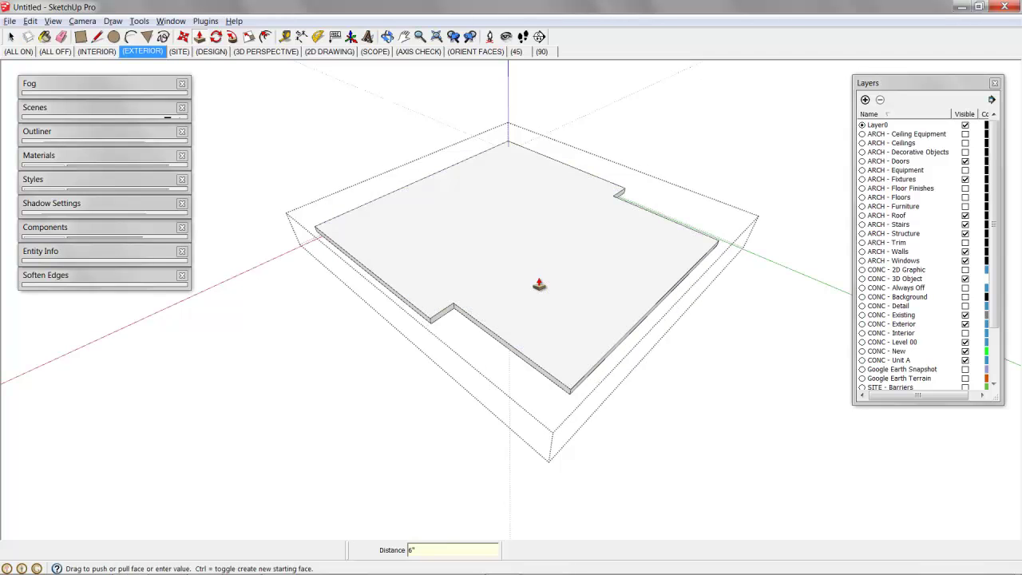
Draw a 6' vertical line from the midpoint of the slab's long upper edge and close a triangle down to that edge's corner
middle_click_drag(538, 285, 539, 230)
key("l")
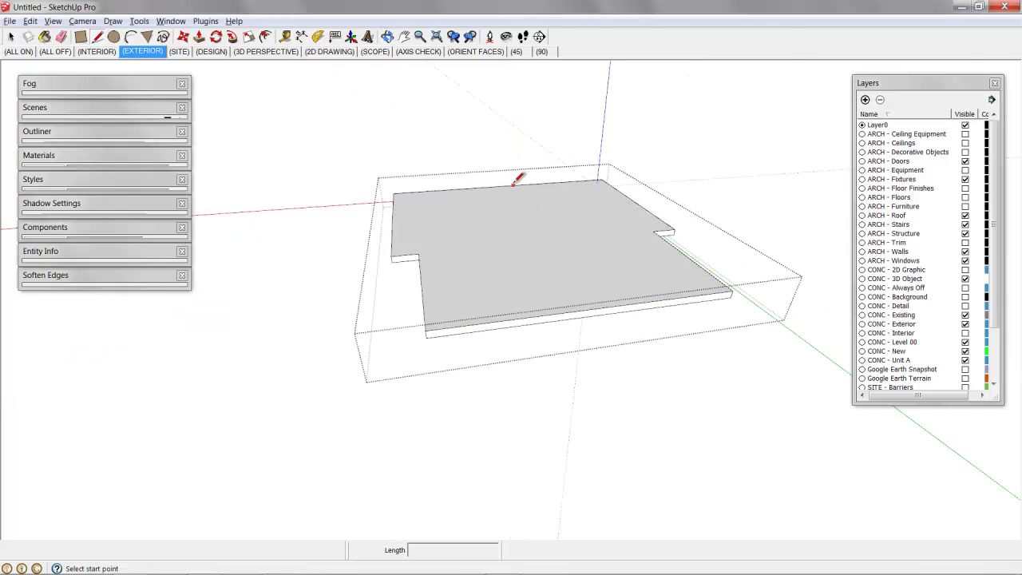
left_click(503, 185)
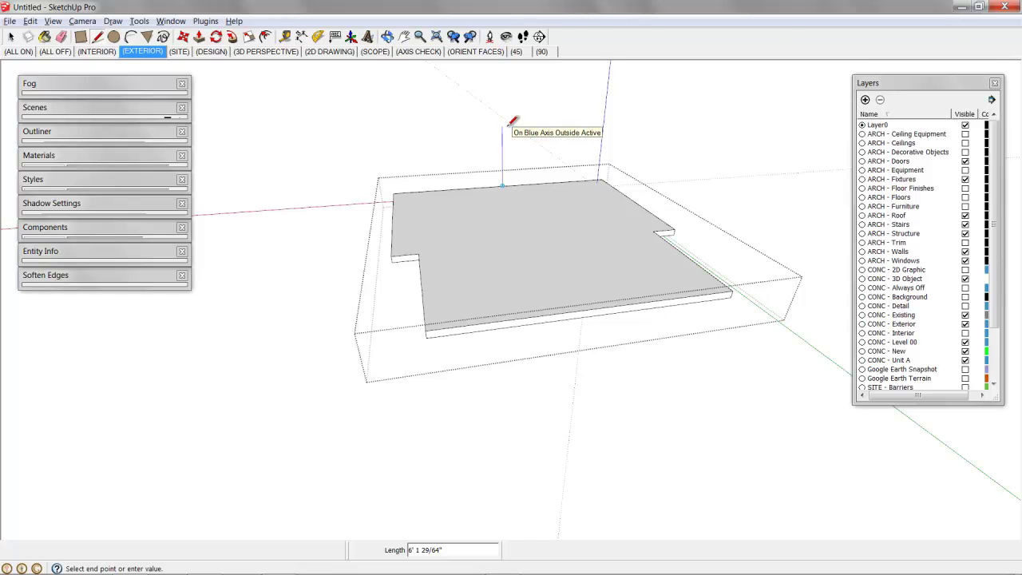
type("6'")
key("Return")
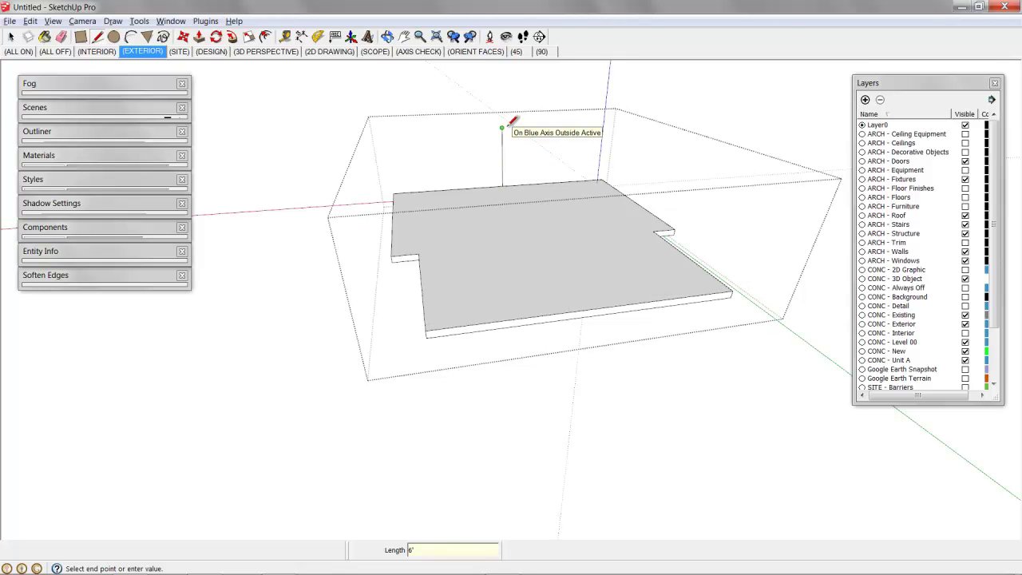
left_click(398, 192)
Select the slab's top face as the path and run Follow Me on the triangular profile to form the hip roof
key("space")
left_click(550, 232)
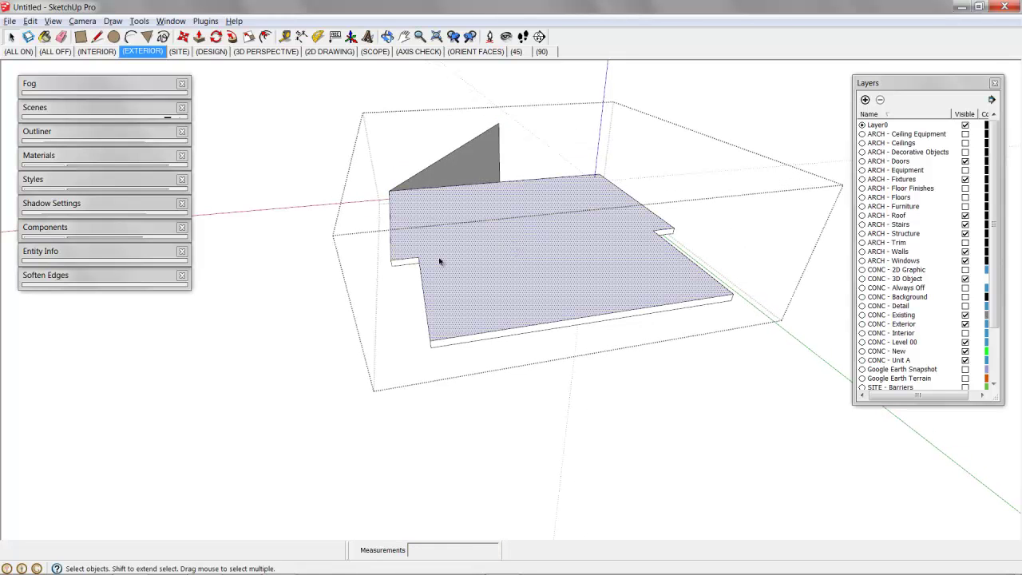
key("shift+f")
left_click(468, 160)
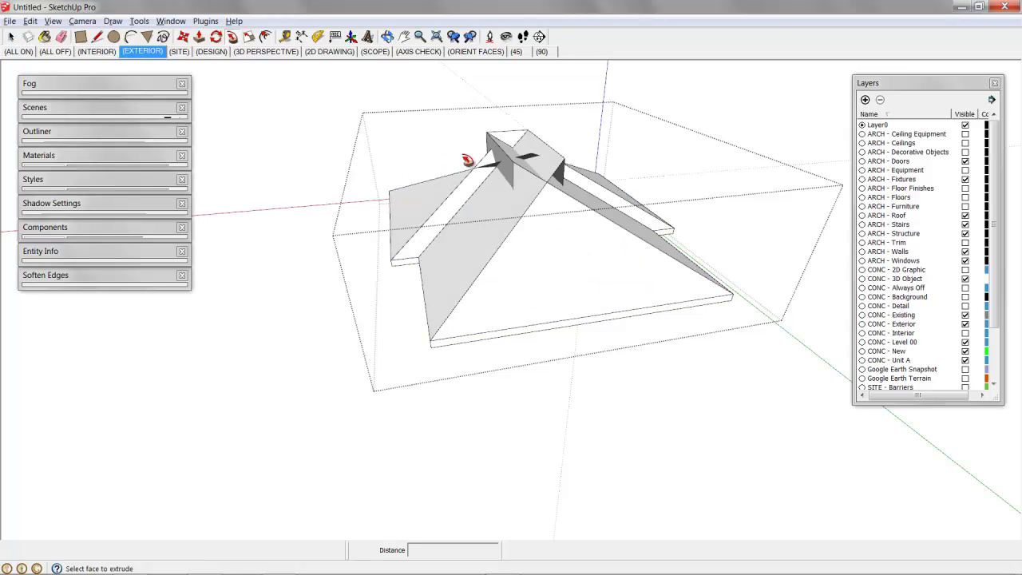
Select all of the connected roof geometry and intersect its faces with the selection
middle_click_drag(486, 229, 538, 215)
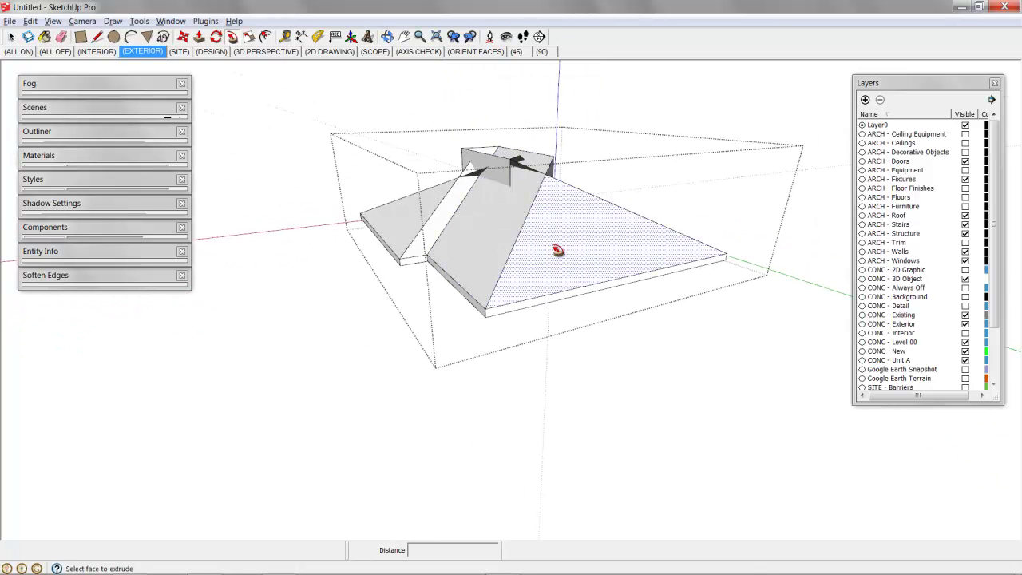
key("space")
triple_click(552, 250)
right_click(552, 244)
mouse_move(626, 363)
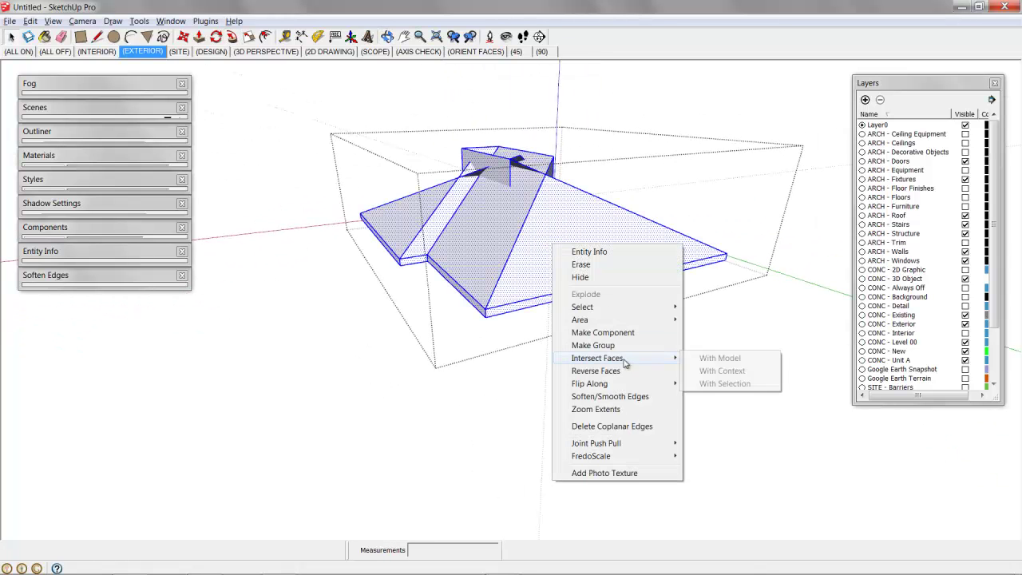
left_click(739, 384)
Erase the excess edges and faces that protrude above the intersecting roof slopes
middle_click_drag(739, 384, 511, 182)
key("e")
left_click(473, 126)
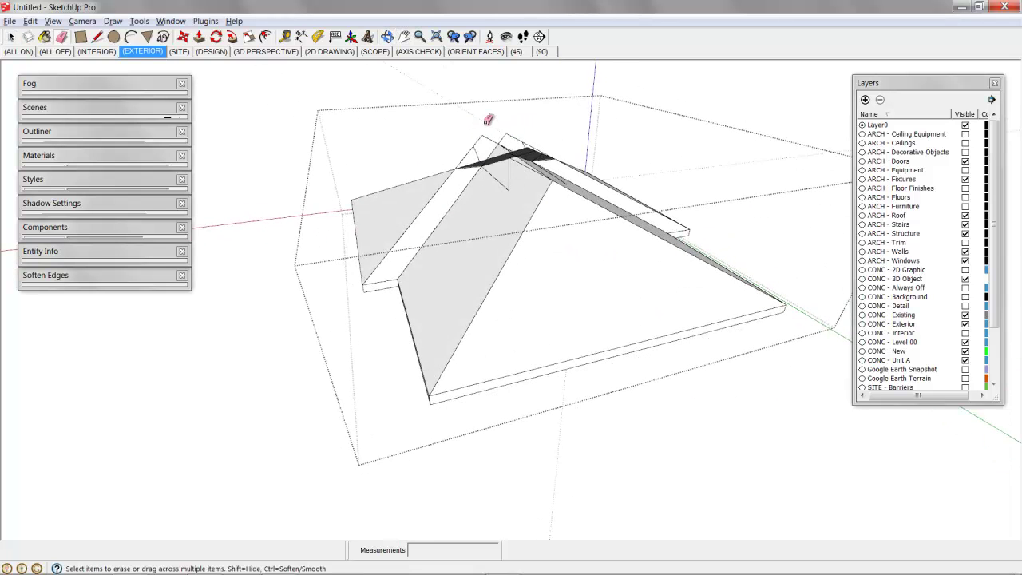
scroll(519, 160, "up", 3)
mouse_move(501, 193)
middle_mouse_down()
mouse_move(548, 212)
mouse_move(504, 151)
mouse_move(509, 221)
mouse_move(607, 207)
mouse_move(465, 229)
mouse_move(561, 218)
mouse_move(554, 253)
mouse_move(555, 237)
mouse_move(531, 235)
middle_mouse_up()
left_click(485, 175)
left_click(522, 155)
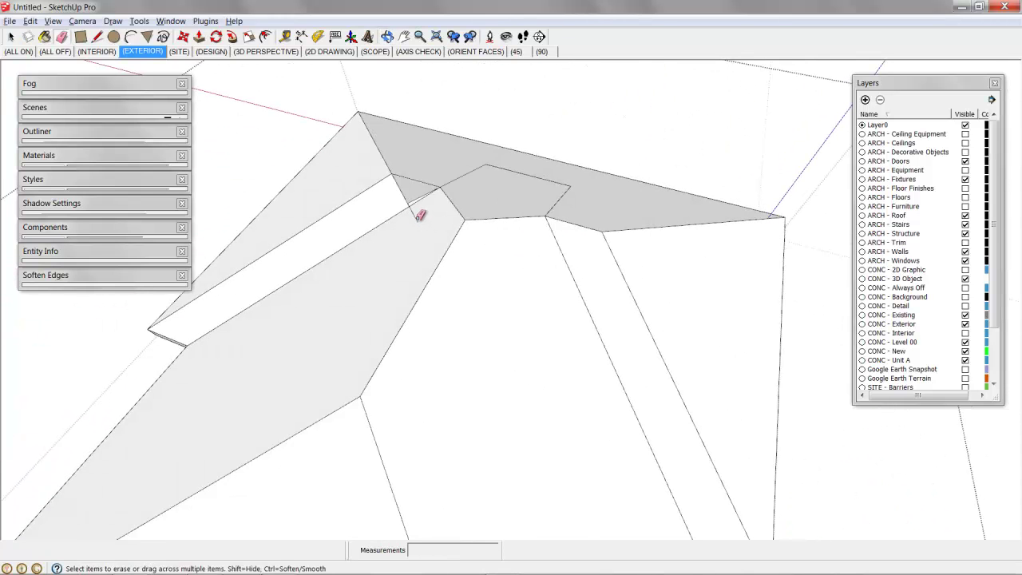
mouse_move(411, 198)
middle_mouse_down()
mouse_move(525, 212)
mouse_move(499, 199)
mouse_move(563, 197)
mouse_move(566, 210)
mouse_move(525, 131)
mouse_move(356, 136)
mouse_move(375, 226)
mouse_move(588, 219)
mouse_move(541, 269)
mouse_move(587, 250)
mouse_move(550, 176)
mouse_move(317, 175)
mouse_move(470, 258)
mouse_move(525, 269)
mouse_move(506, 276)
mouse_move(524, 269)
middle_mouse_up()
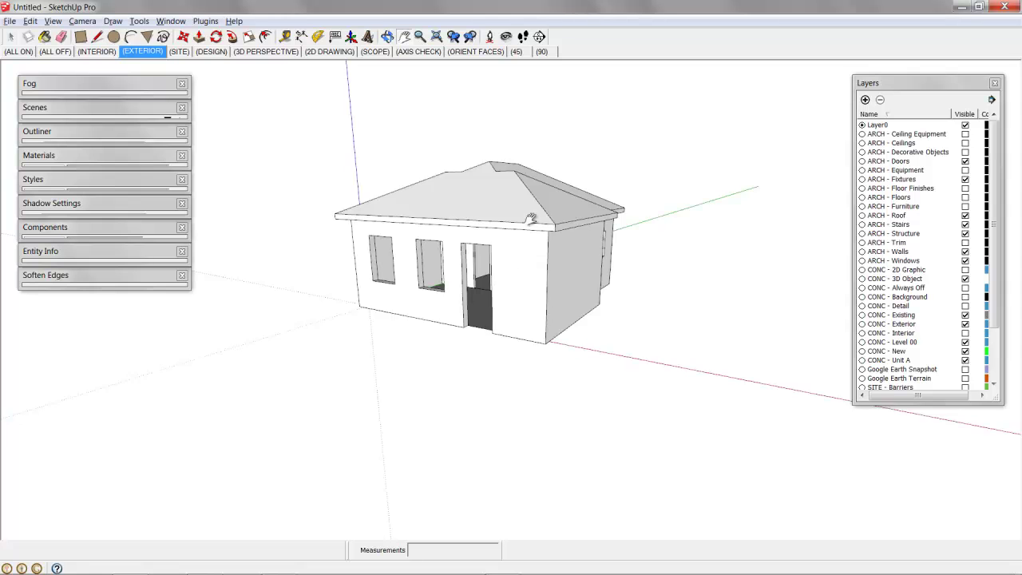
Draw a rectangle filling the front wall's window opening farthest from the door
middle_click_drag(531, 218, 535, 247)
scroll(531, 200, "down", 2)
scroll(523, 275, "up", 2)
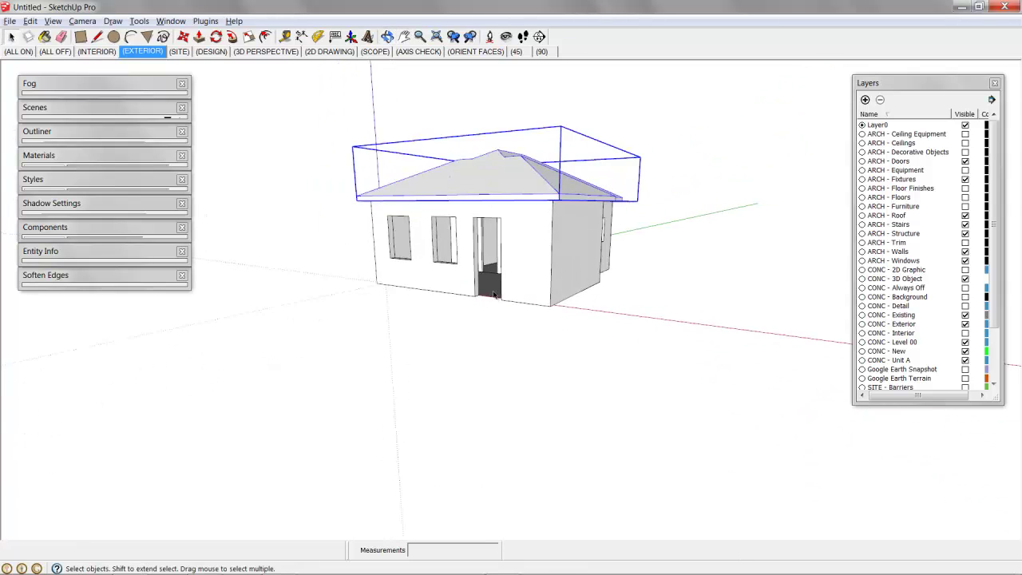
left_click(503, 303)
middle_click_drag(502, 303, 444, 296)
left_click(489, 253)
scroll(511, 307, "up", 3)
middle_click_drag(554, 313, 554, 325)
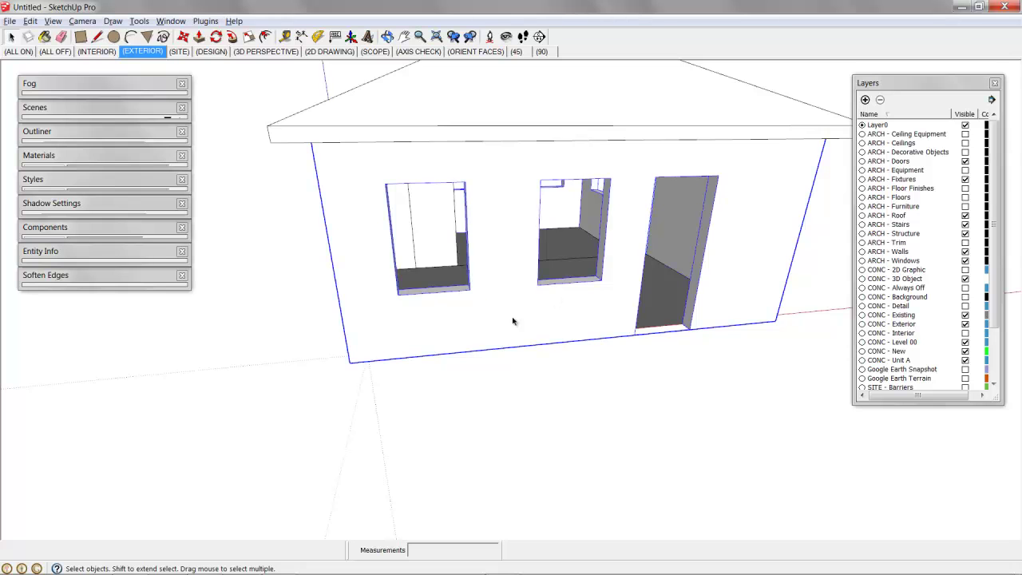
key("r")
left_click(399, 294)
left_click(470, 179)
scroll(525, 303, "up", 3)
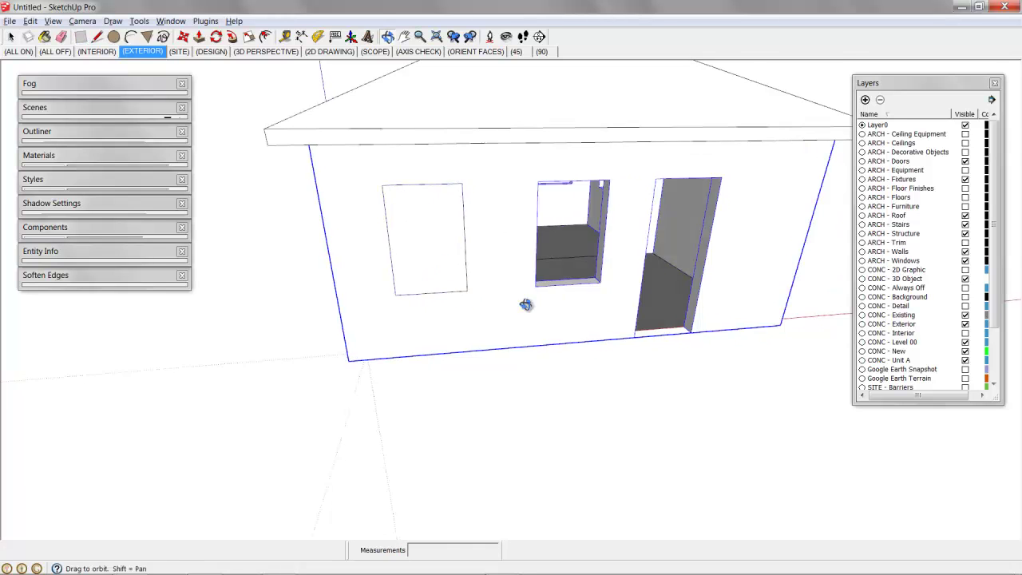
Group the rectangle in the window opening and convert the group to a component
key("space")
left_click(414, 235)
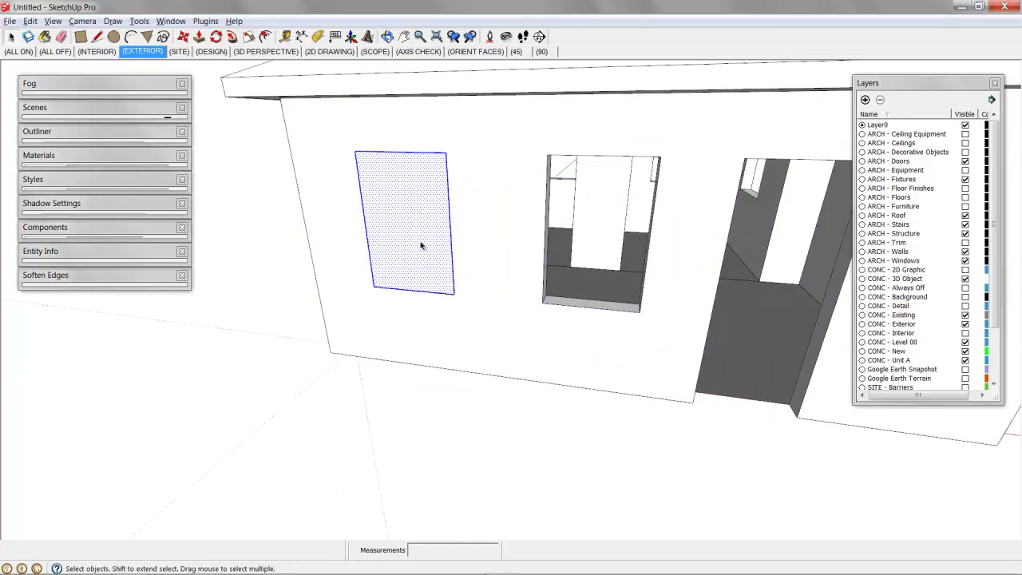
key("ctrl+g")
right_click(411, 203)
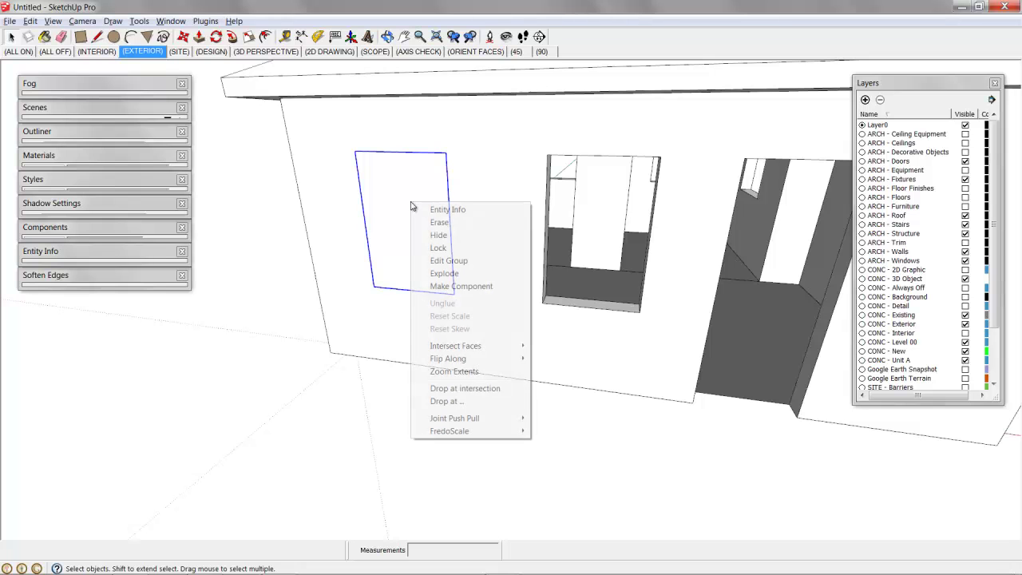
left_click(472, 287)
Copy the window component from its lower corner into the window opening next to the door
key("m")
key("ctrl")
left_click(374, 288)
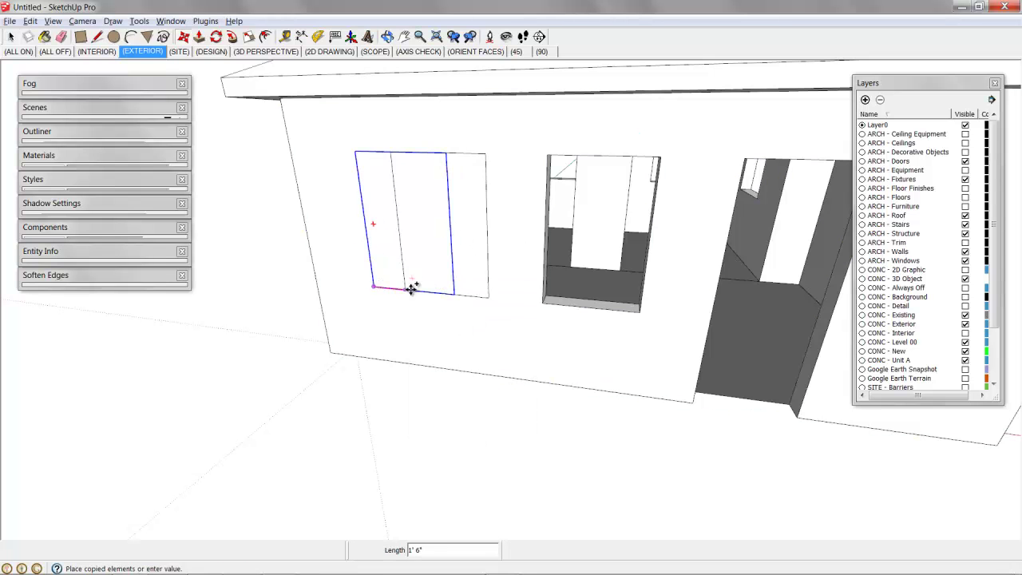
left_click(542, 304)
middle_click_drag(553, 315, 518, 343)
Open the copied window component for editing and offset its outline inward to form a frame border
key("space")
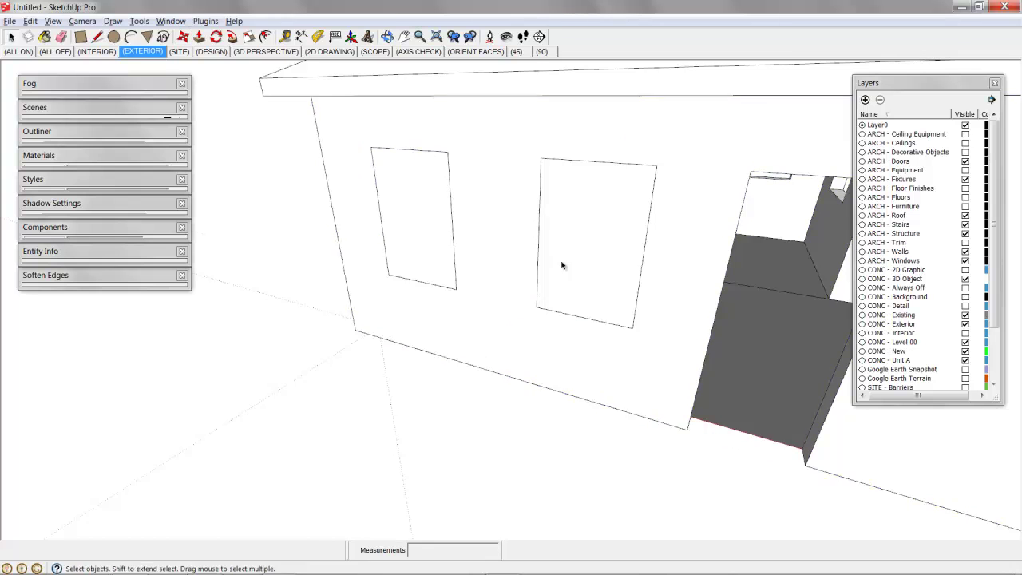
double_click(561, 264)
middle_click_drag(607, 301, 527, 274, "shift")
key("f")
left_click(523, 232)
left_click(519, 232)
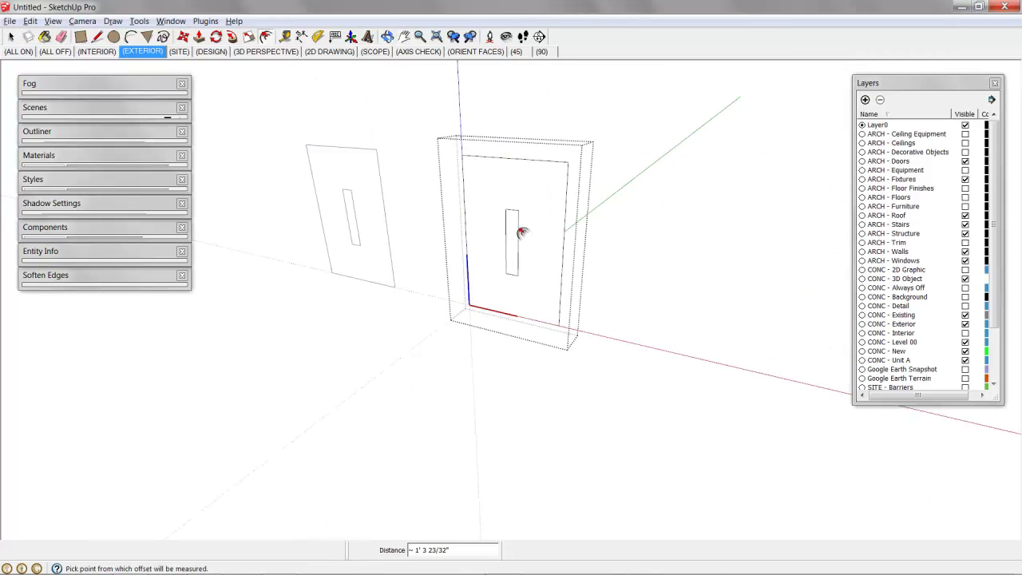
key("Return")
middle_click_drag(525, 224, 504, 247)
Push/Pull the window's frame border 8" and recess its inner pane 4"
key("p")
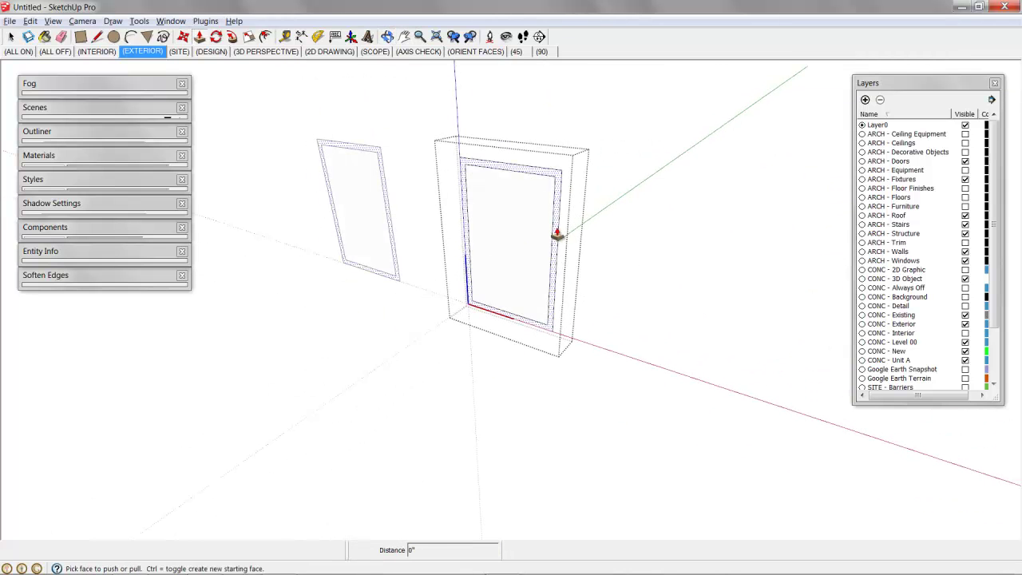
left_click(557, 234)
type("8")
key("Return")
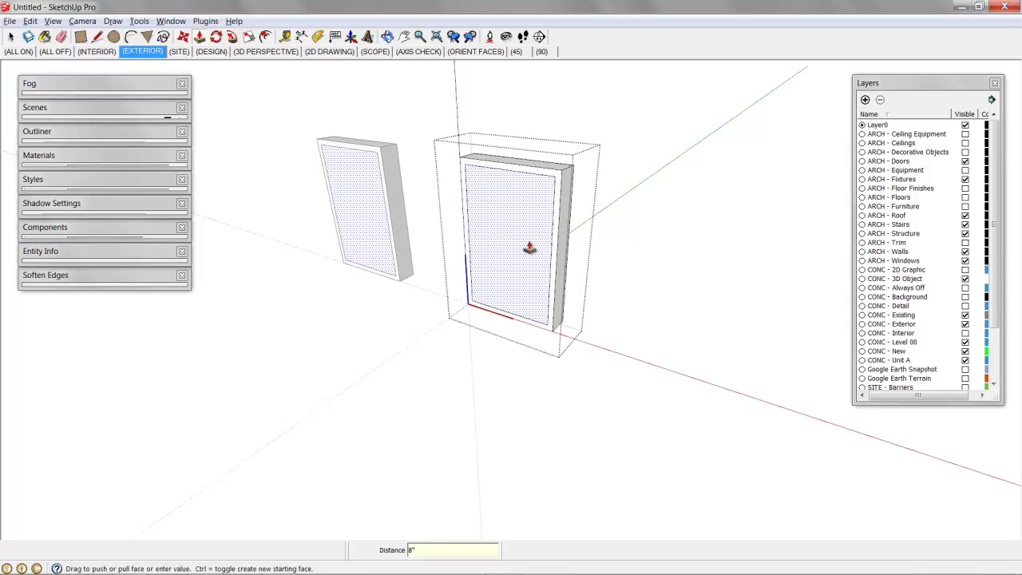
left_click(529, 248)
left_click(532, 245)
type("4")
key("Return")
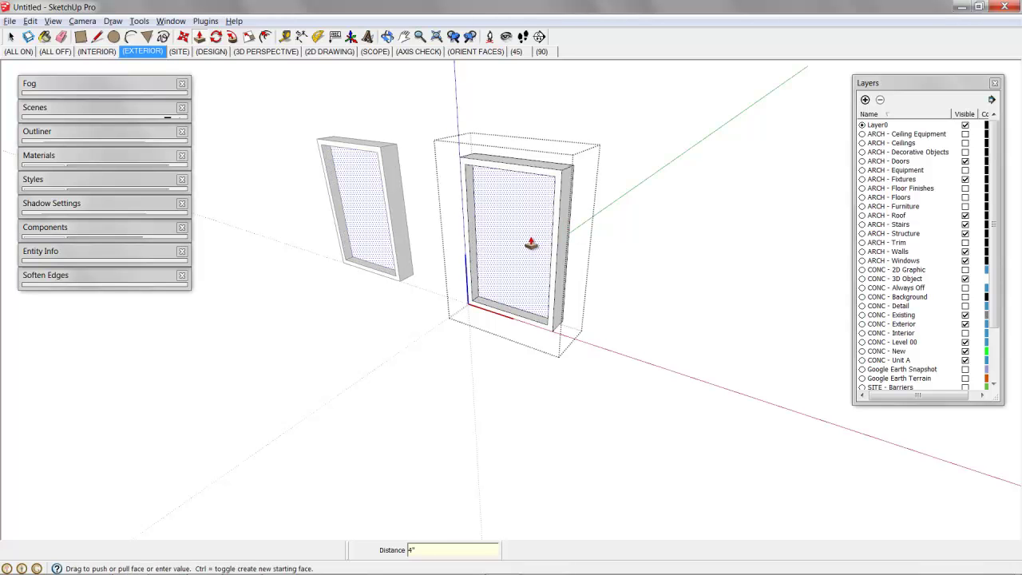
Paint the window component with Wood_Cherry_Original from the Wood materials
key("m")
key("b")
left_click(40, 226)
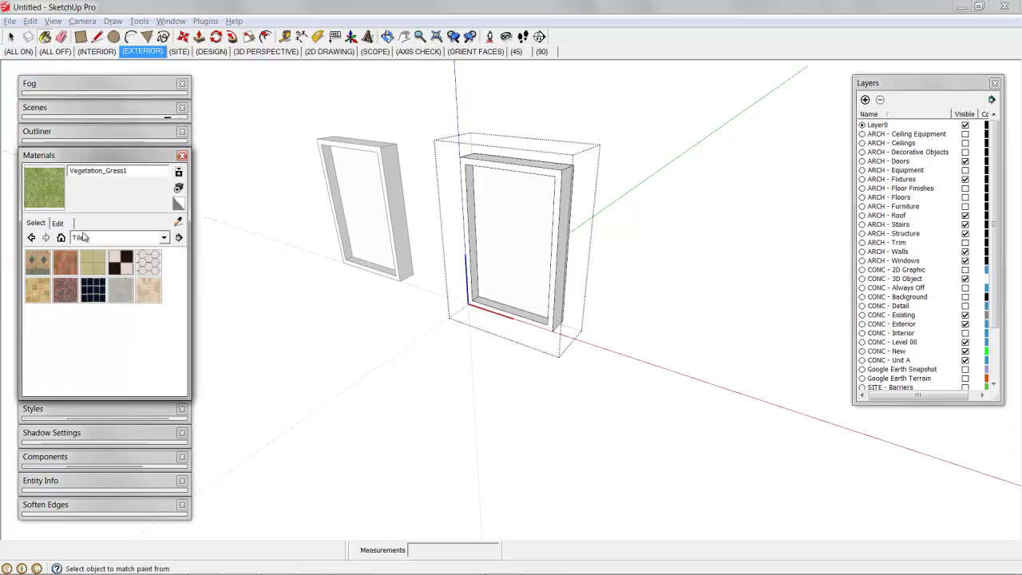
left_click(95, 238)
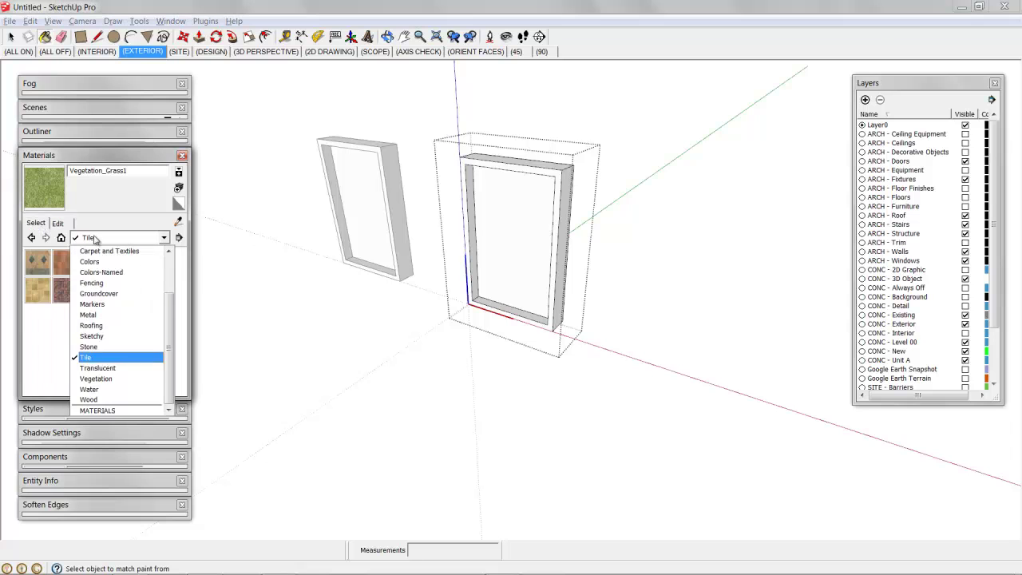
left_click(112, 399)
left_click(126, 259)
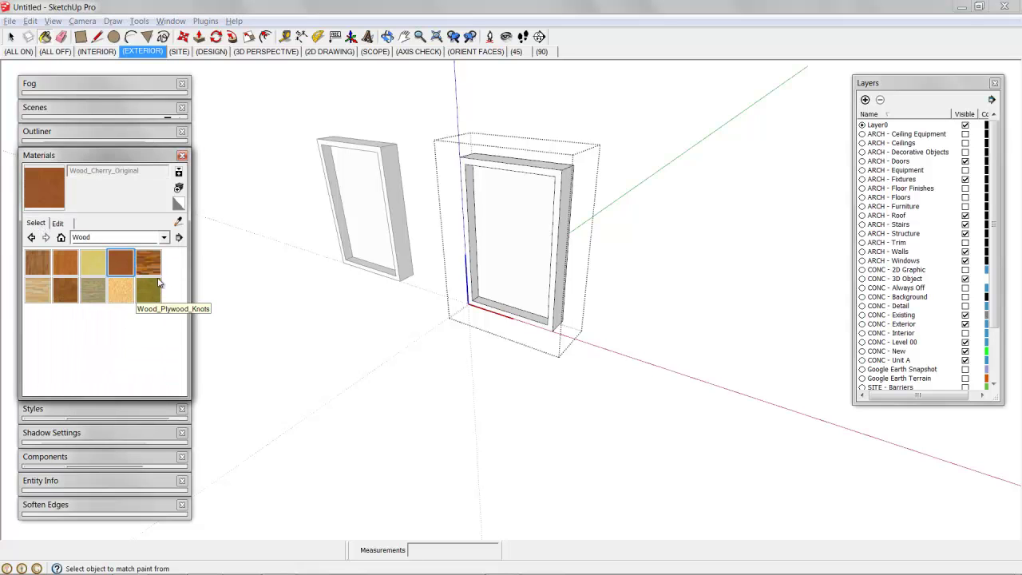
left_click(530, 260)
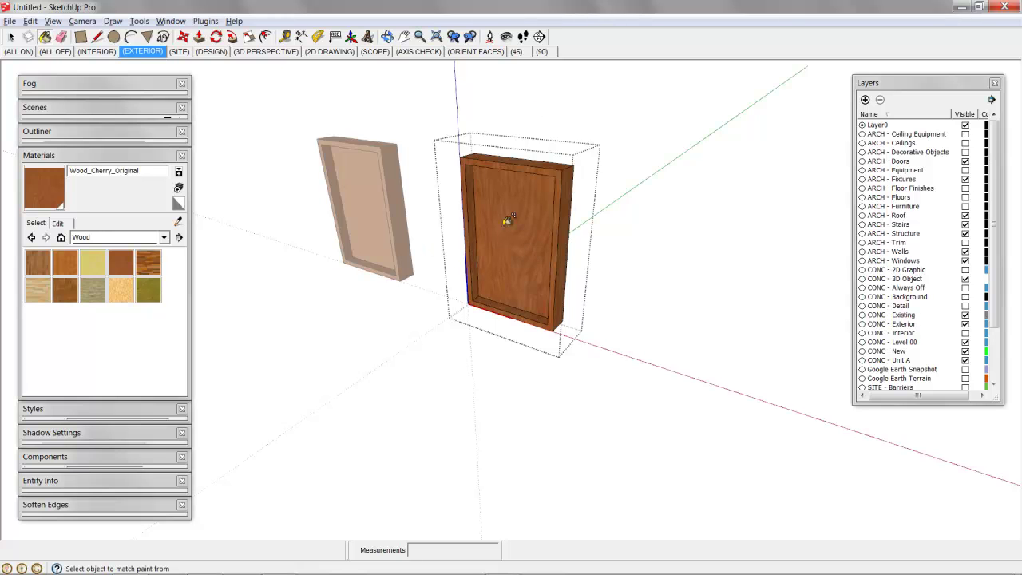
Paint the window's inner pane with Translucent_Glass_Blue from the Translucent materials
left_click(111, 238)
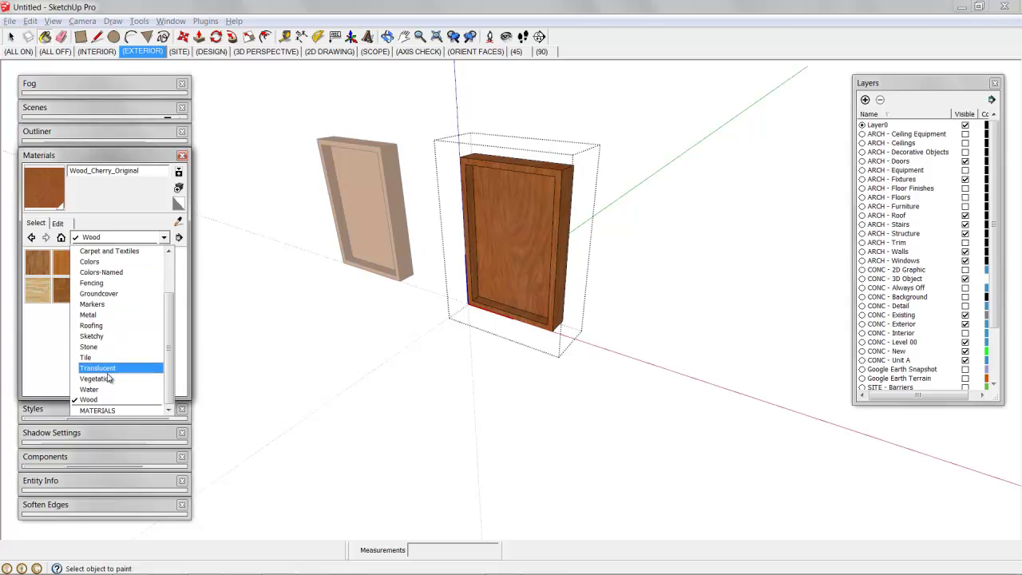
left_click(108, 373)
left_click(70, 271)
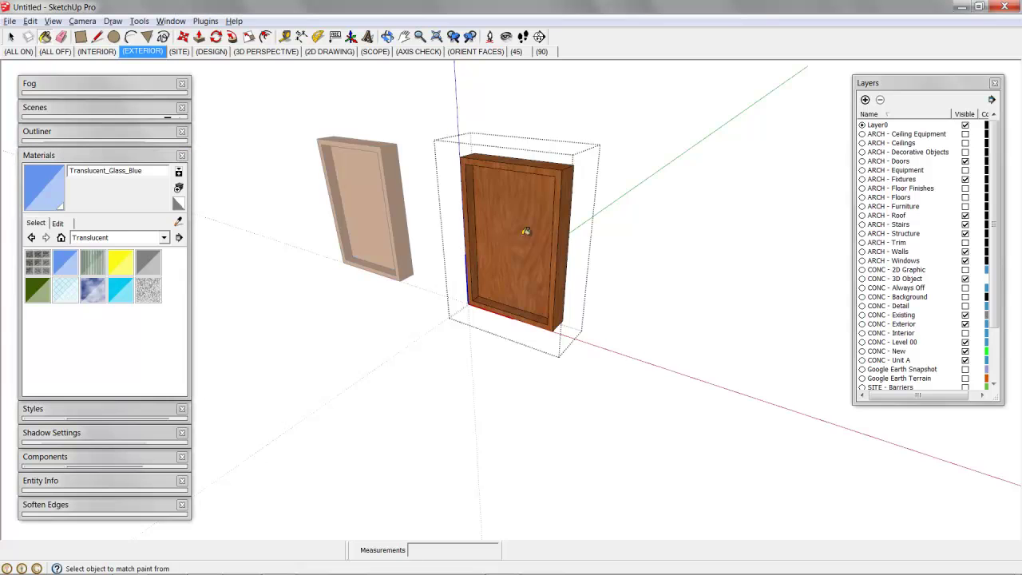
left_click(525, 233)
mouse_move(524, 232)
middle_mouse_down()
mouse_move(174, 243)
mouse_move(99, 232)
middle_mouse_up()
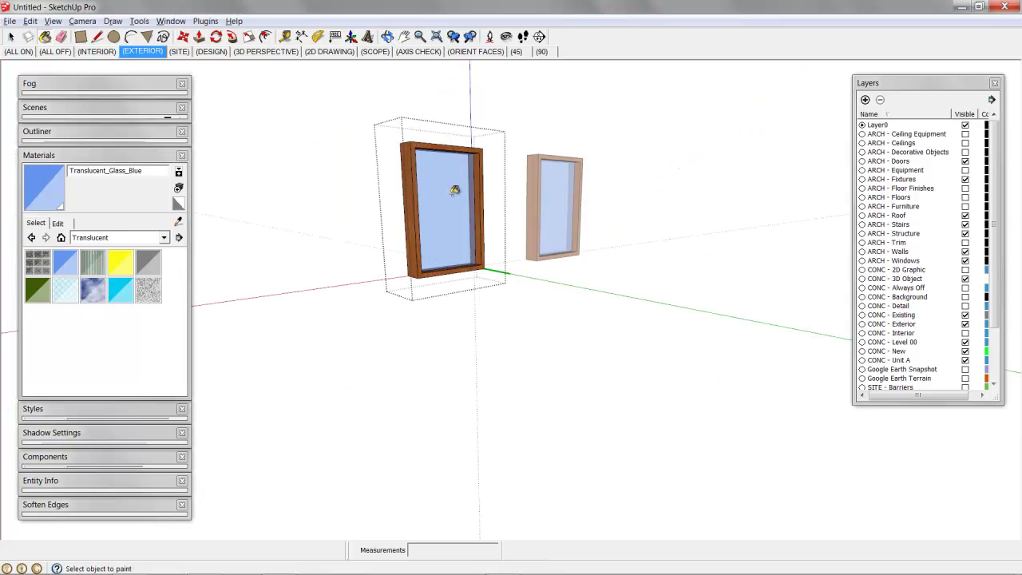
middle_click_drag(480, 186, 446, 250)
Copy the front window next to the door to the lower corner of an opening in the wall with two empty openings
scroll(445, 250, "up", 8)
left_click(462, 239)
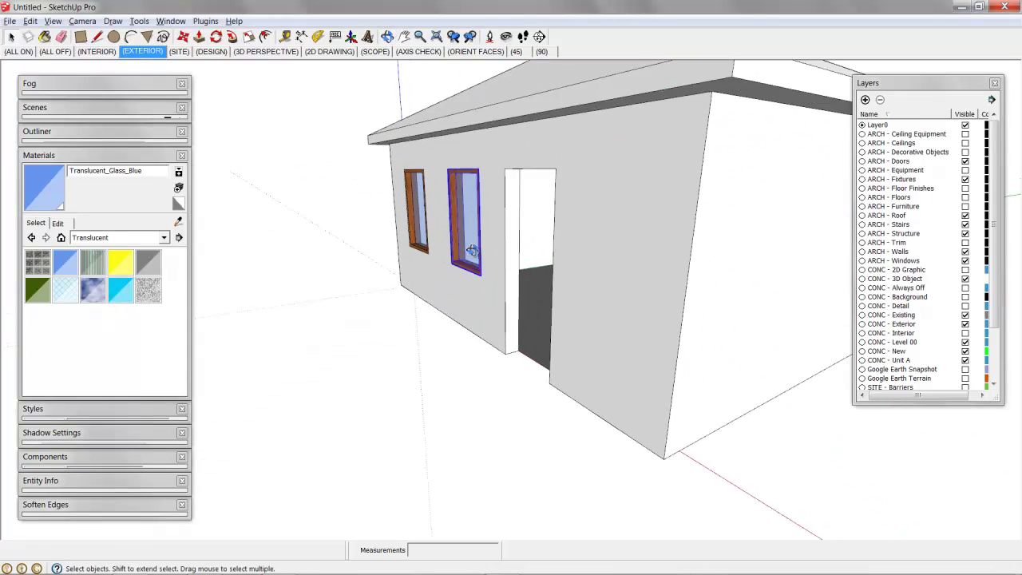
key("m")
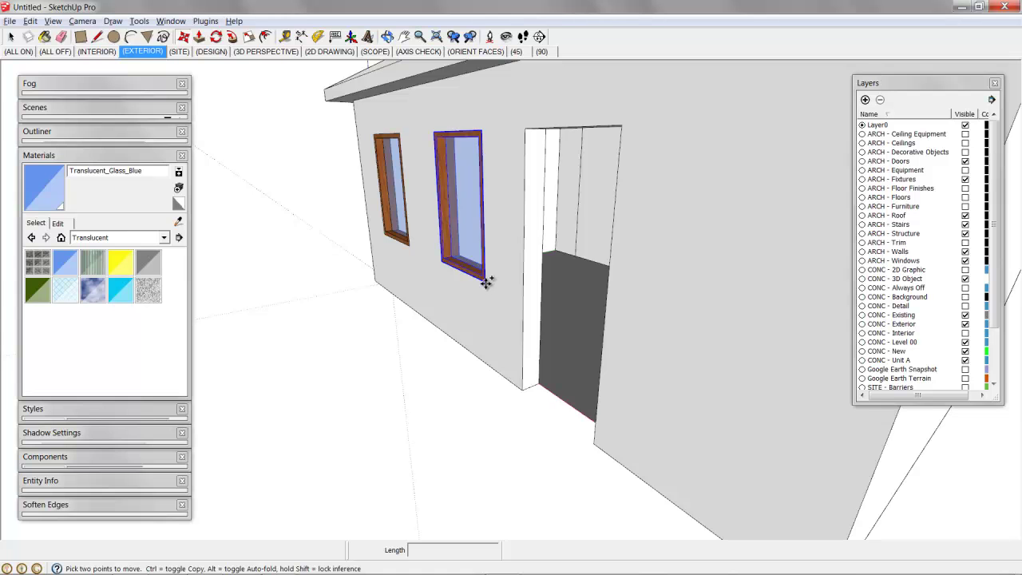
scroll(475, 227, "down", 4)
middle_click_drag(643, 260, 344, 269, "shift")
middle_click_drag(607, 263, 312, 258)
middle_click_drag(563, 275, 321, 300, "shift")
left_click(294, 305)
middle_click_drag(294, 306, 421, 337, "shift")
scroll(390, 312, "up", 1)
left_click(399, 317)
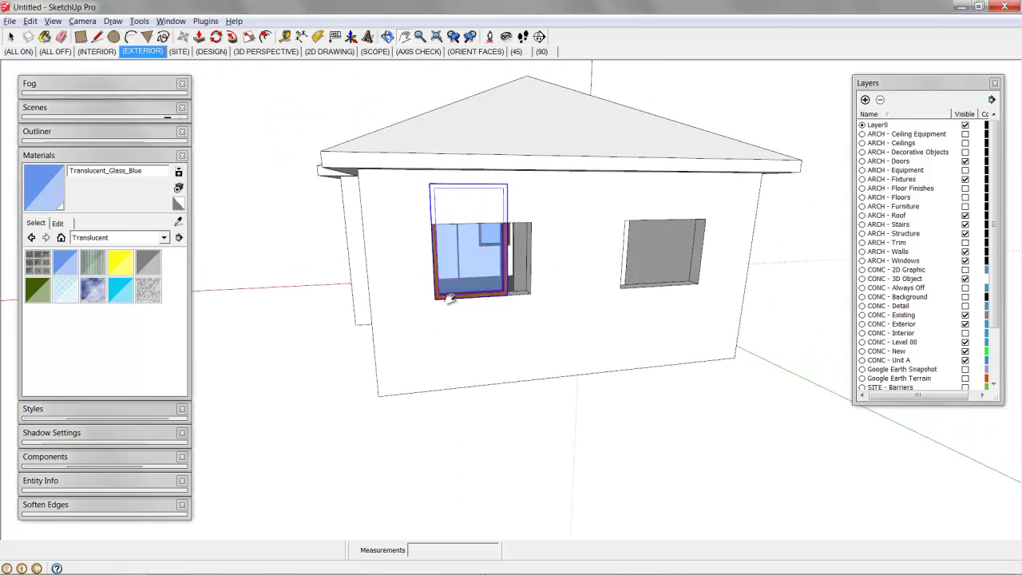
Edit the copied window, lowering its top and moving one side out 1' to fit the opening
right_click(468, 237)
left_click(489, 297)
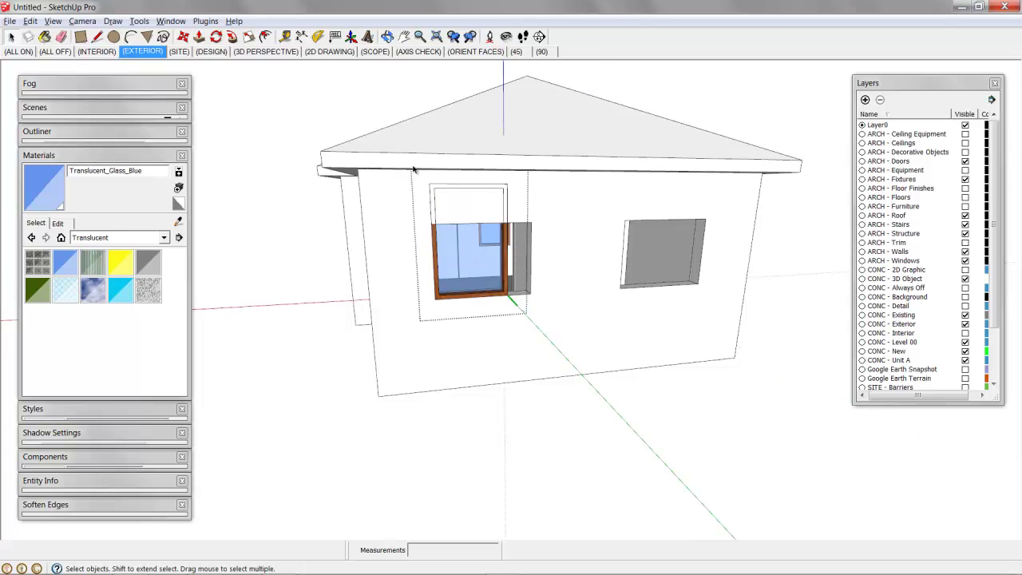
scroll(533, 214, "up", 3)
key("m")
left_click(509, 177)
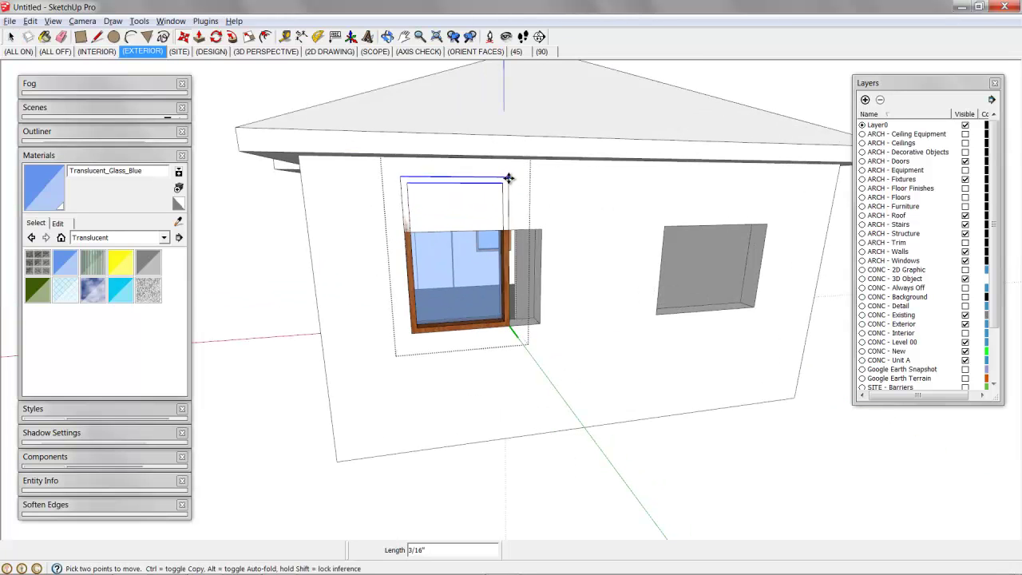
left_click(542, 228)
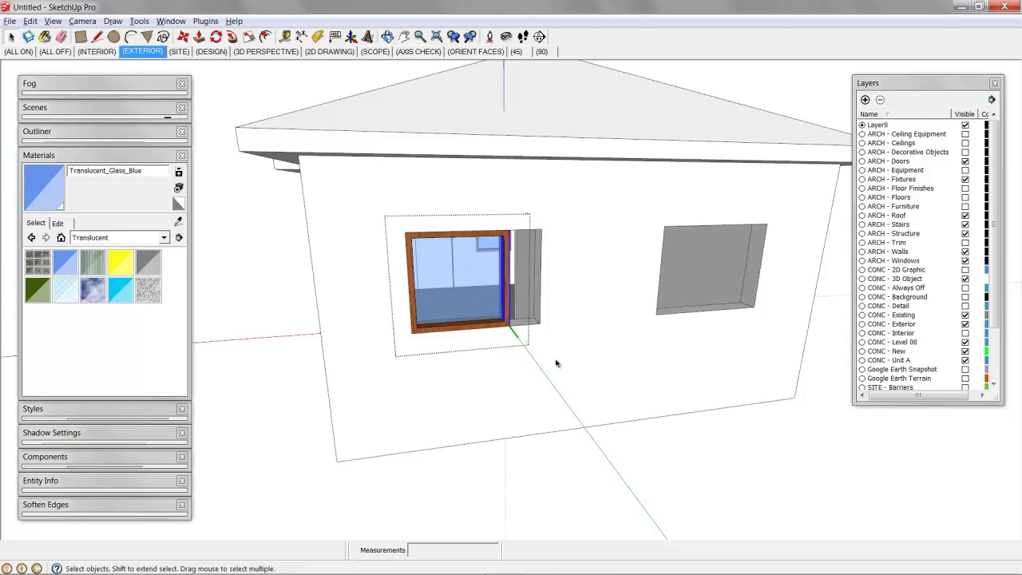
left_click(511, 231)
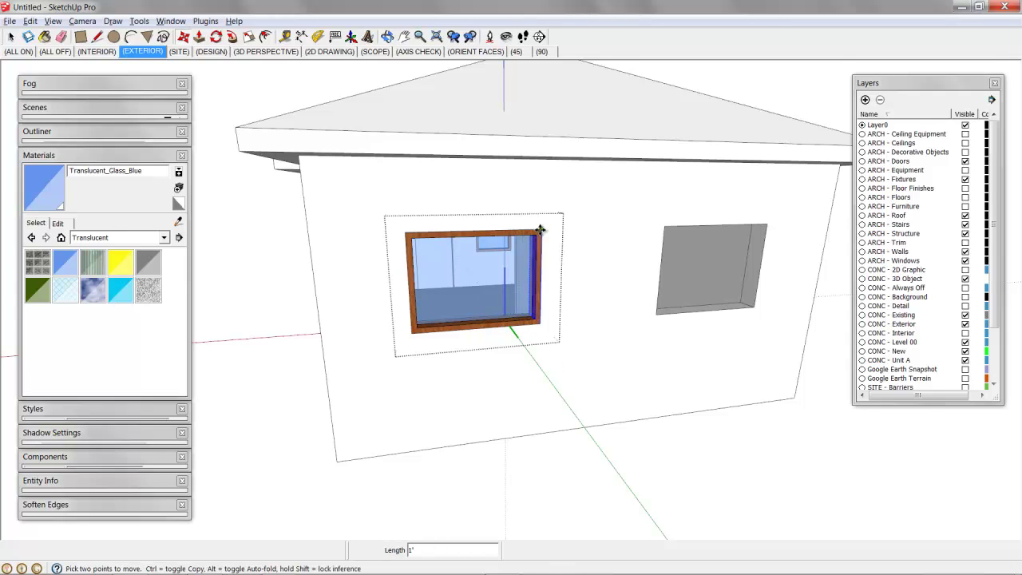
key("space")
key("Escape")
Copy the resized window 8' 2" along the wall into the second opening
left_click(483, 279)
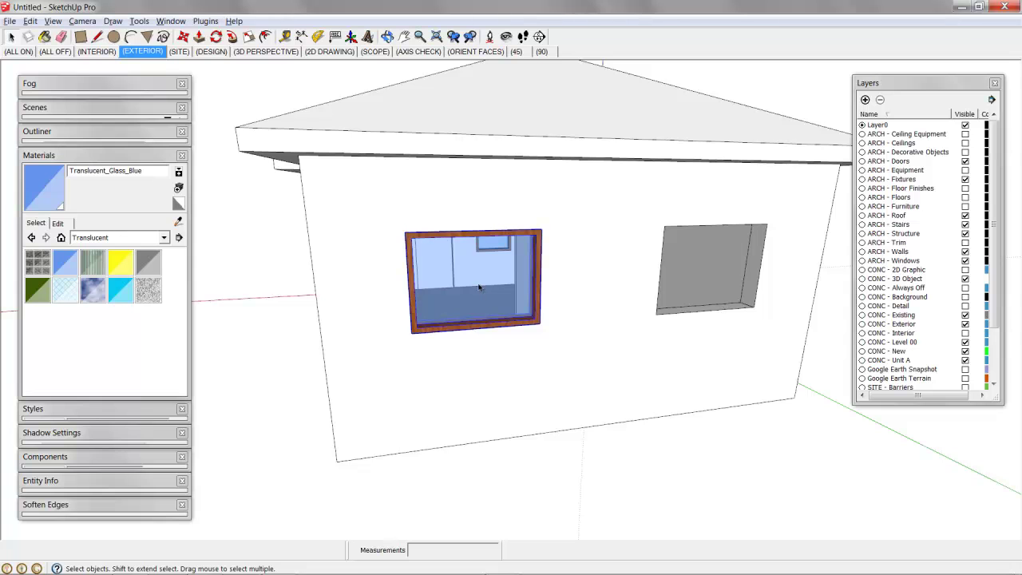
key("ctrl")
left_click(412, 233)
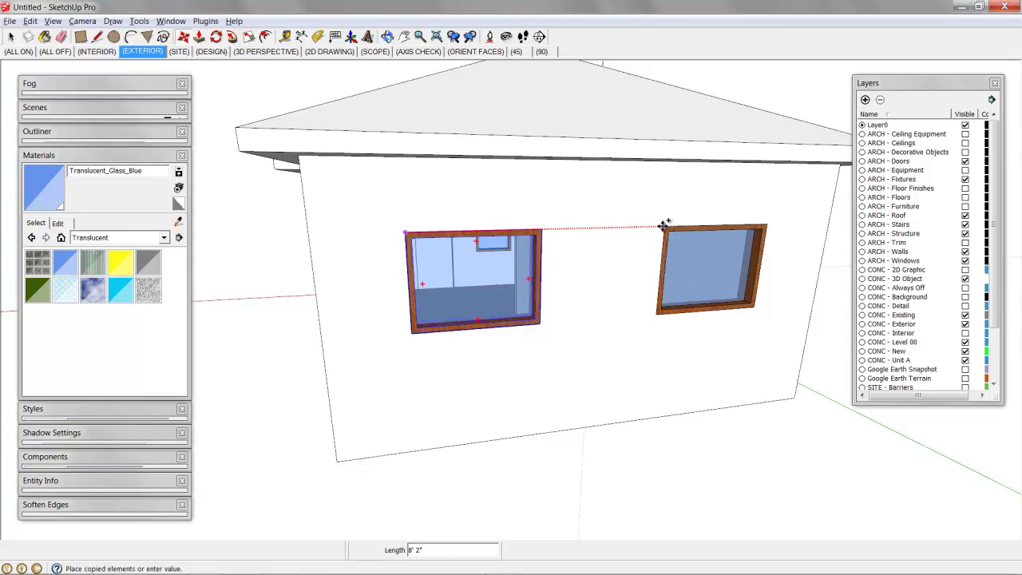
left_click(648, 233)
Copy the resized window from its upper corner to the upper corner of the adjacent wall's opening
middle_click_drag(447, 267, 539, 271)
key("ctrl+t")
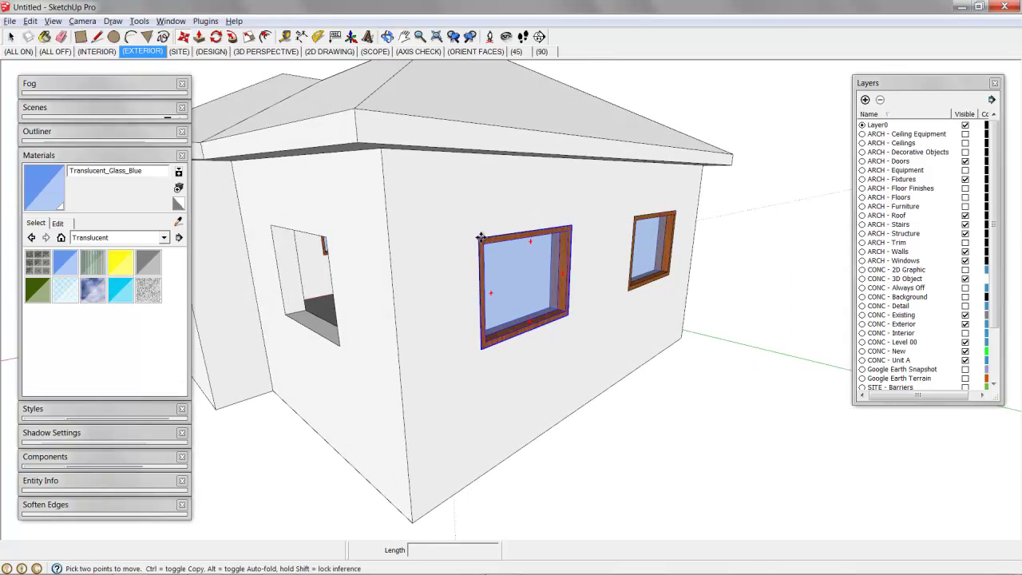
left_click(480, 238)
key("ctrl")
left_click(272, 227)
Rotate the copied window about its upper corner so it lies in the plane of the adjacent wall's opening
middle_click_drag(273, 227, 524, 341)
key("q")
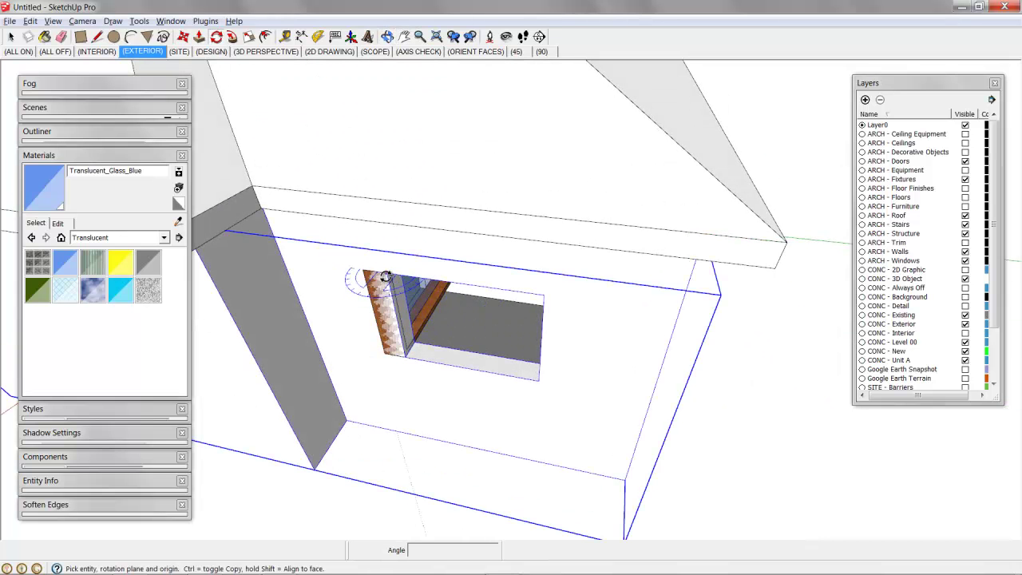
key("space")
left_click(427, 308)
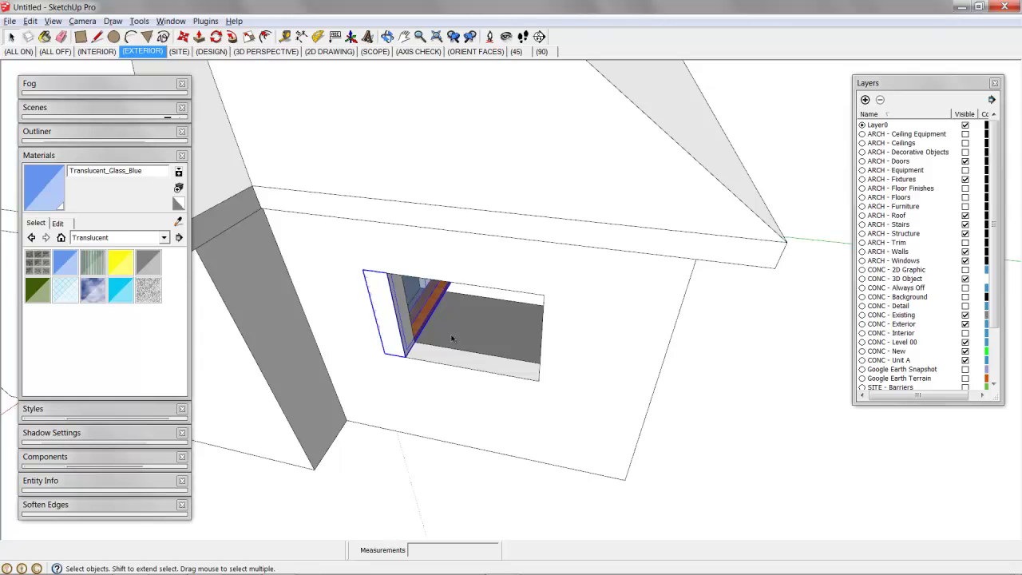
key("q")
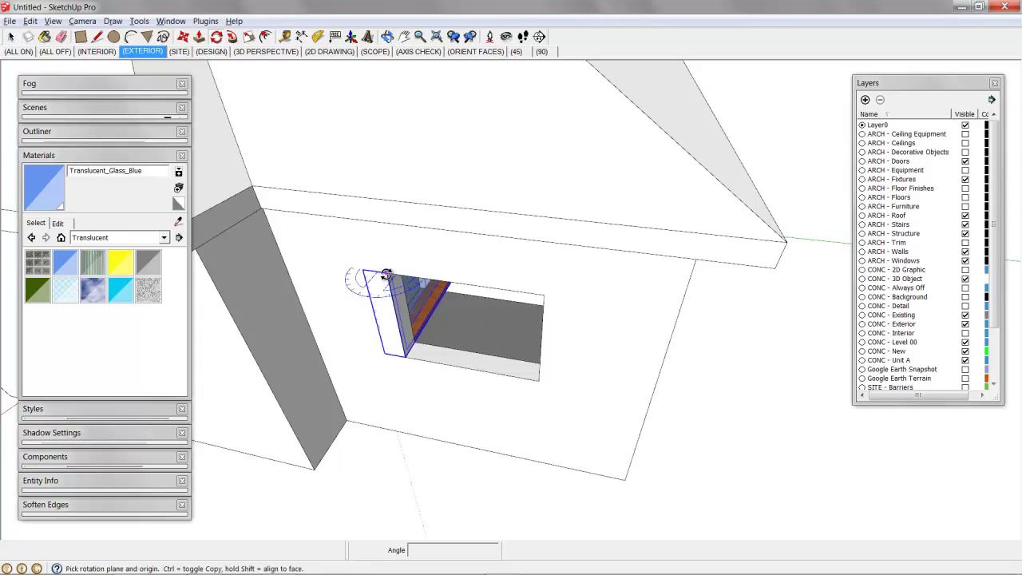
left_click(387, 274)
left_click(668, 388)
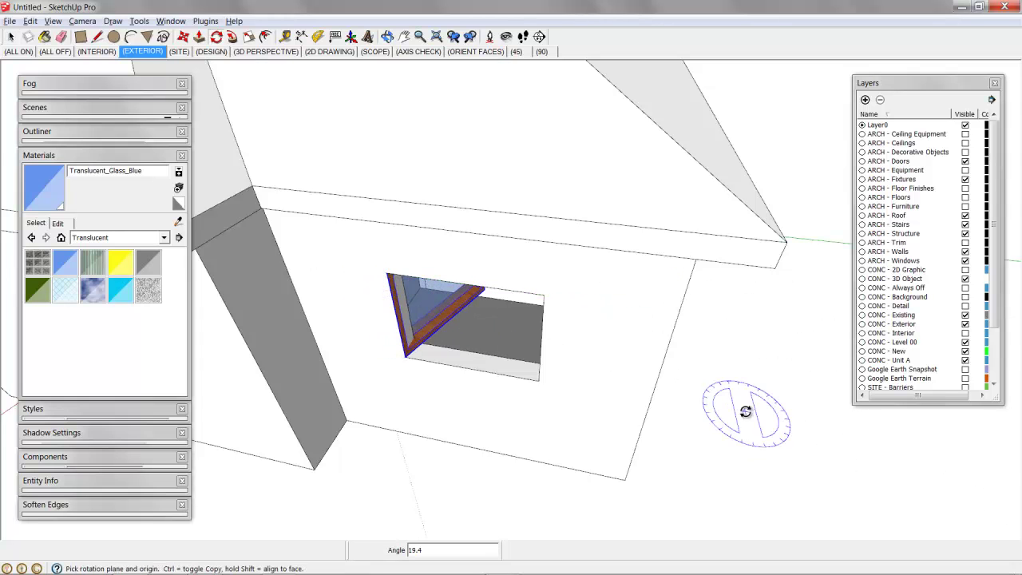
key("Return")
Draw a rectangle across the empty door opening in the front wall, from its bottom corner to the opposite upper corner
middle_click_drag(717, 418, 703, 262)
scroll(534, 265, "down", 2)
middle_click_drag(703, 262, 506, 292, "shift")
scroll(596, 304, "up", 2)
middle_click_drag(597, 318, 503, 344, "shift")
key("r")
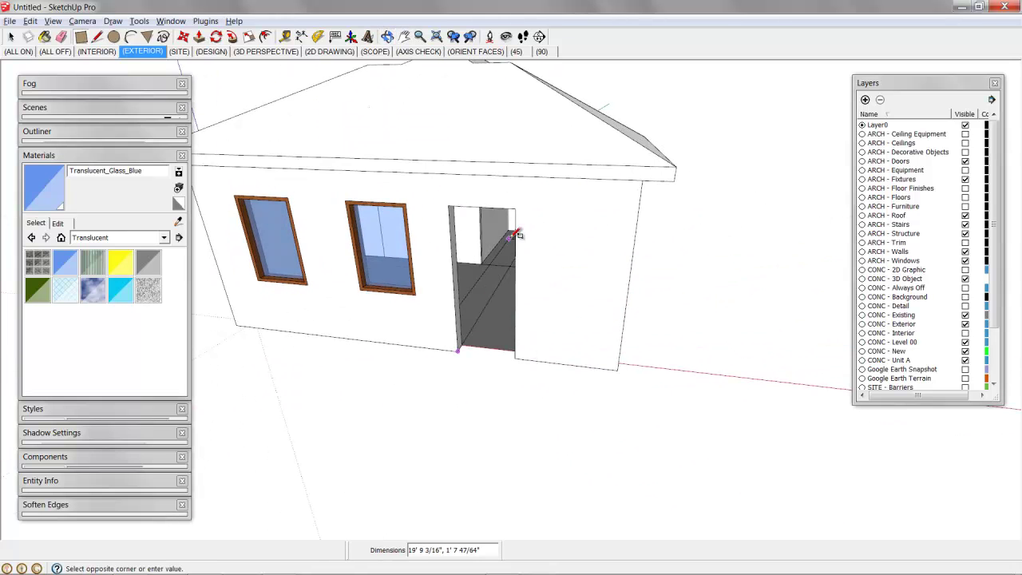
left_click(517, 206)
Turn the rectangle filling the front door opening into a component
middle_click_drag(517, 206, 537, 338)
key("space")
left_click(507, 313)
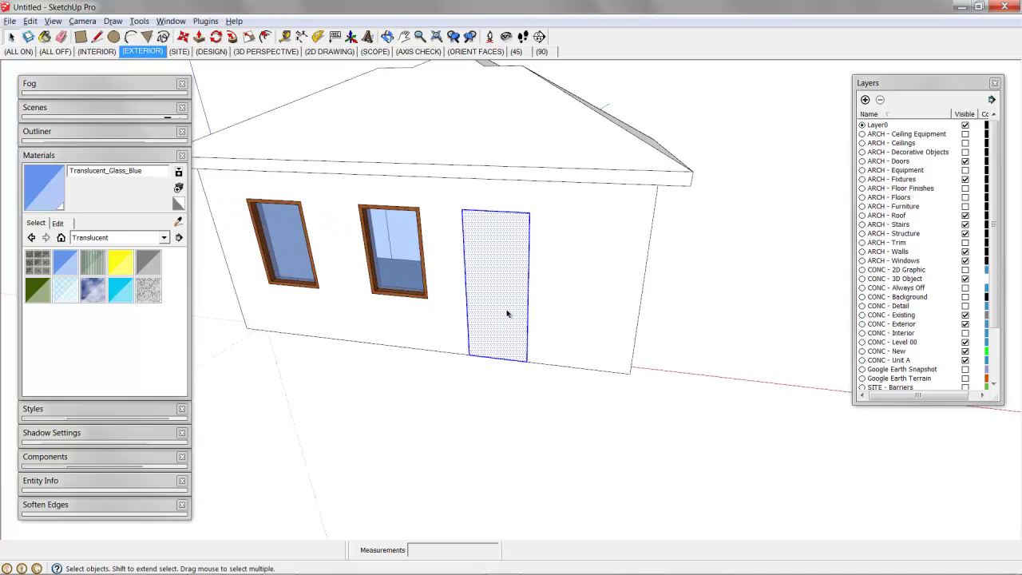
right_click(502, 279)
left_click(559, 360)
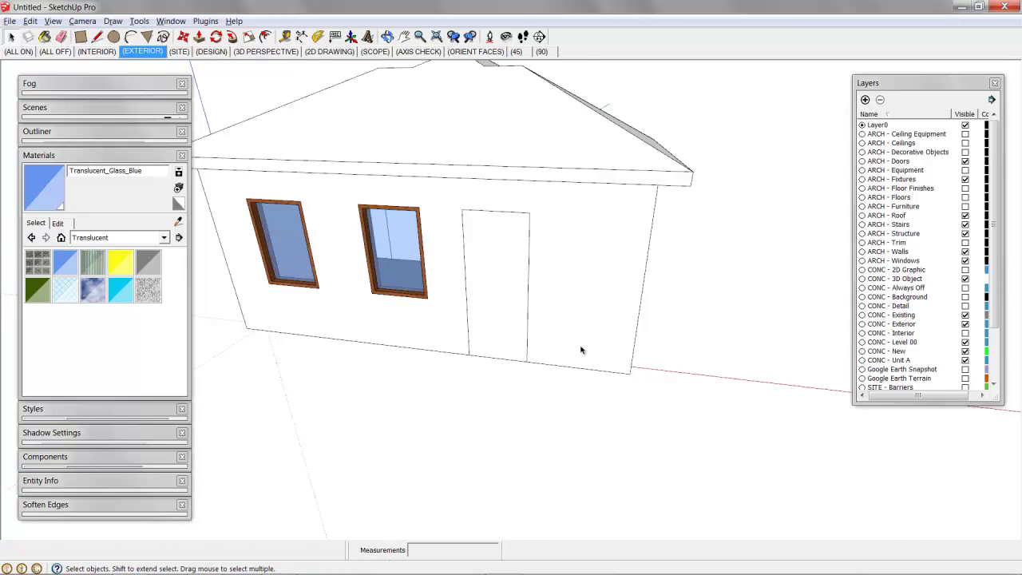
Edit the door component with the rest of the model hidden and extrude its face into a thin door slab
scroll(581, 350, "up", 2)
left_click(493, 262)
scroll(492, 270, "up", 2)
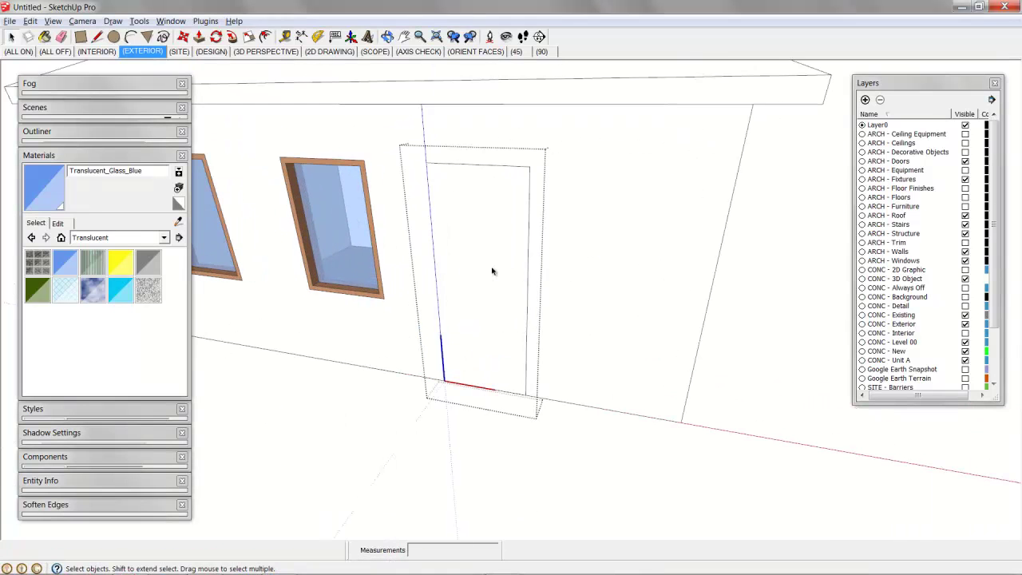
key("f")
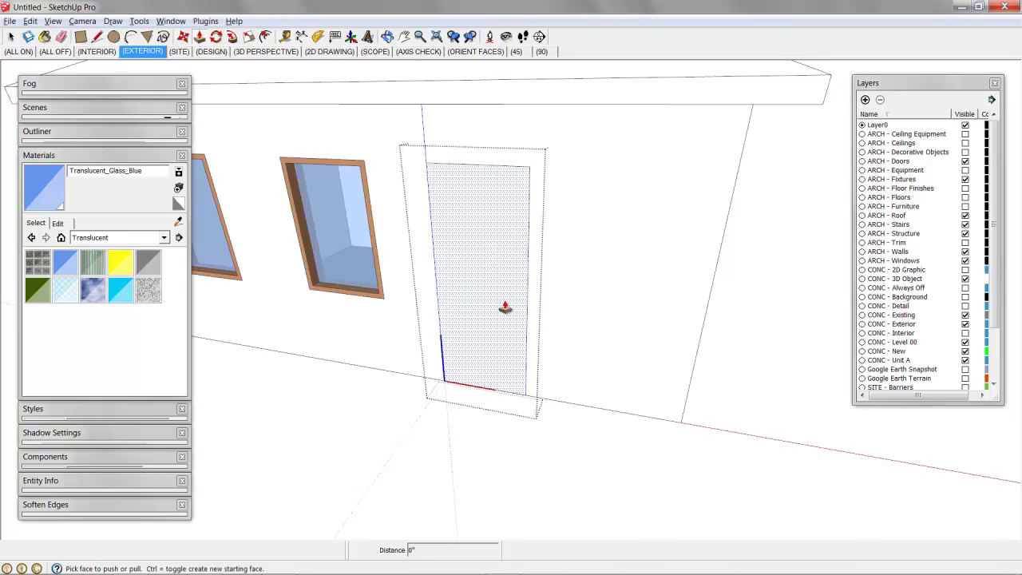
key("i")
middle_click_drag(505, 306, 476, 338)
left_click(478, 337)
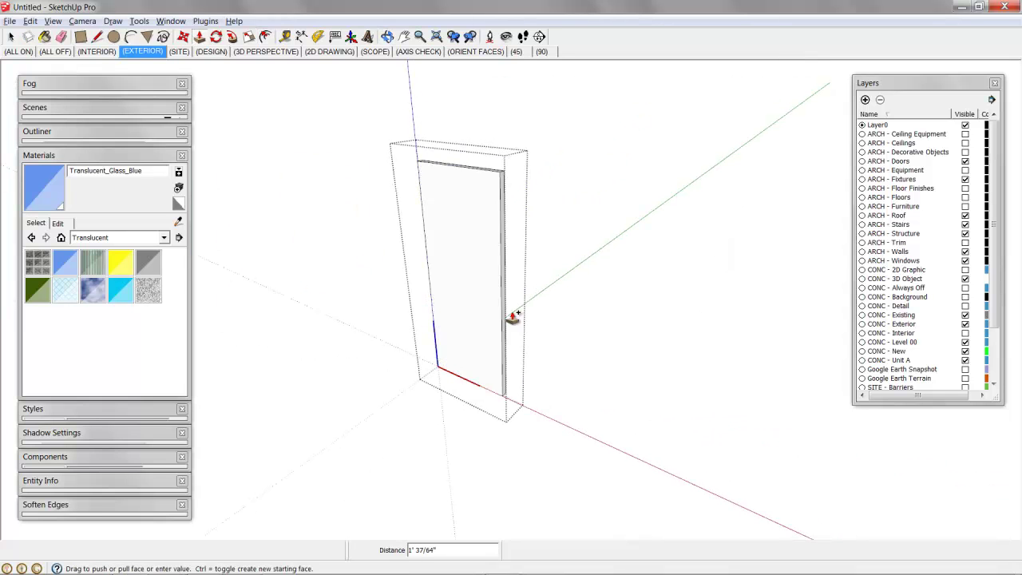
left_click(543, 310)
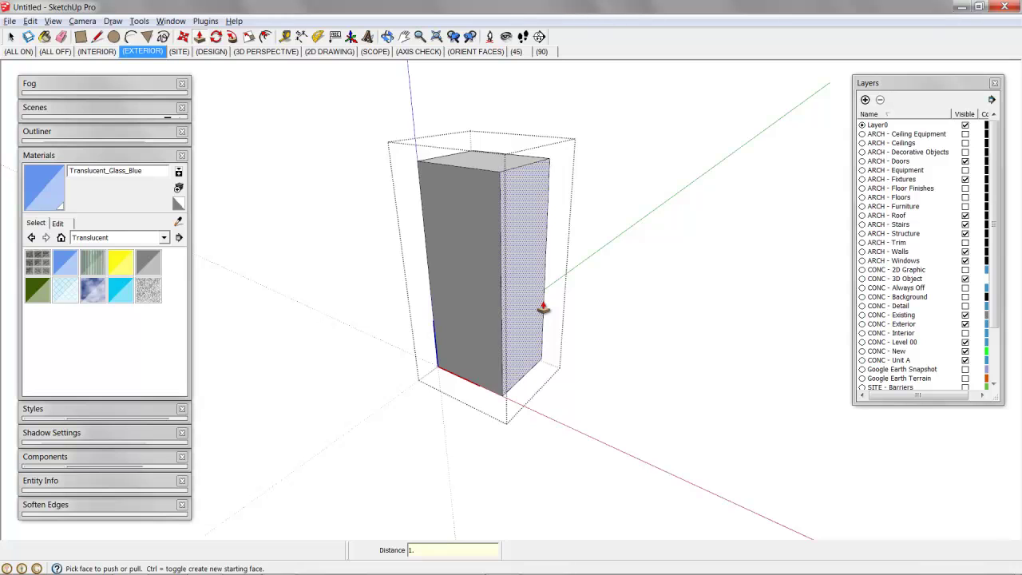
key("Return")
Offset the outline of the door's front face inward to form a frame around a central panel
key("f")
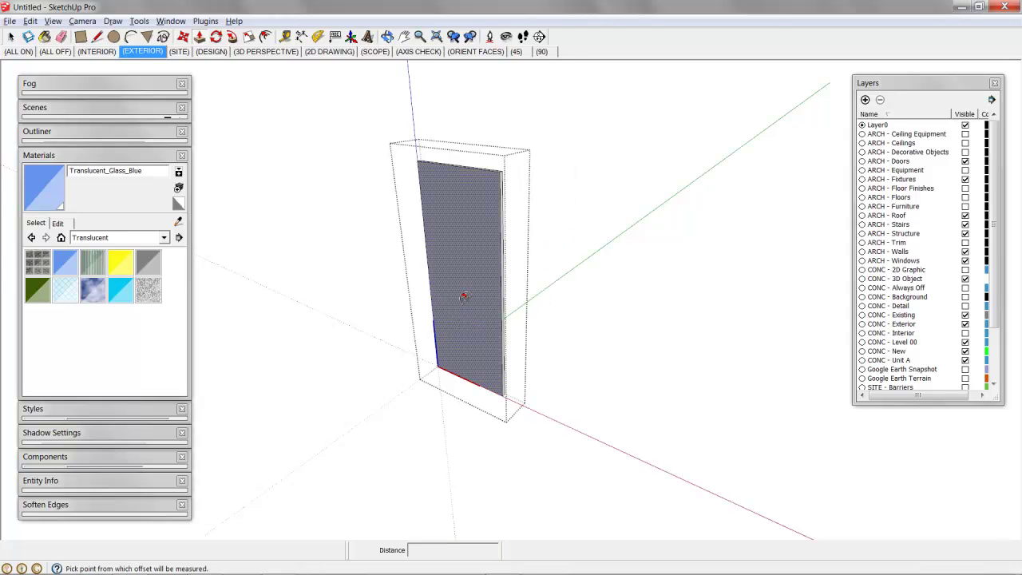
left_click(427, 253)
left_click(457, 258)
key("Return")
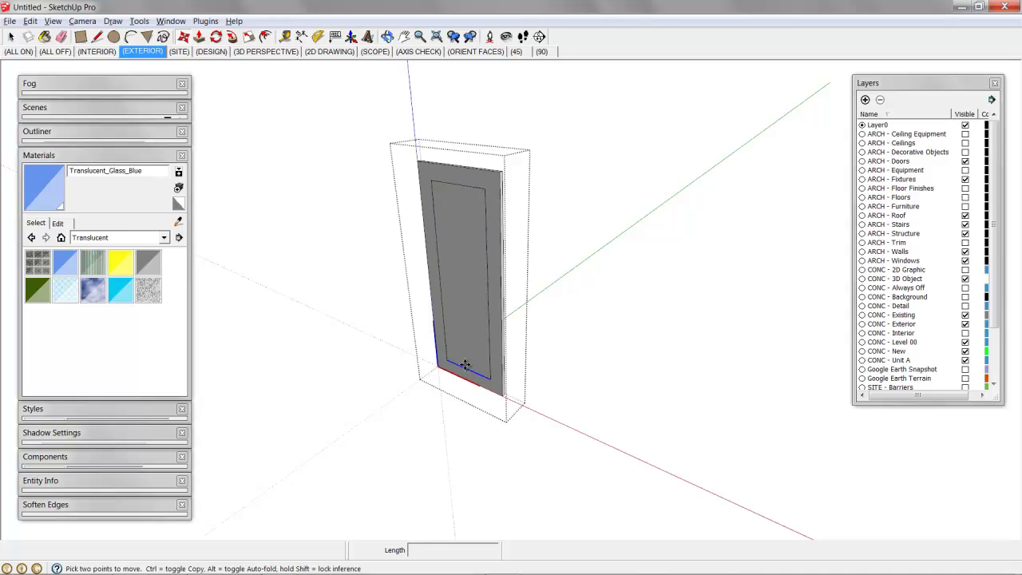
middle_click_drag(474, 333, 512, 345)
scroll(522, 322, "up", 2)
Push the door's central panel through the slab and redraw an edge to fill the opening with a single face
key("p")
left_click(478, 284)
double_click(482, 276)
key("l")
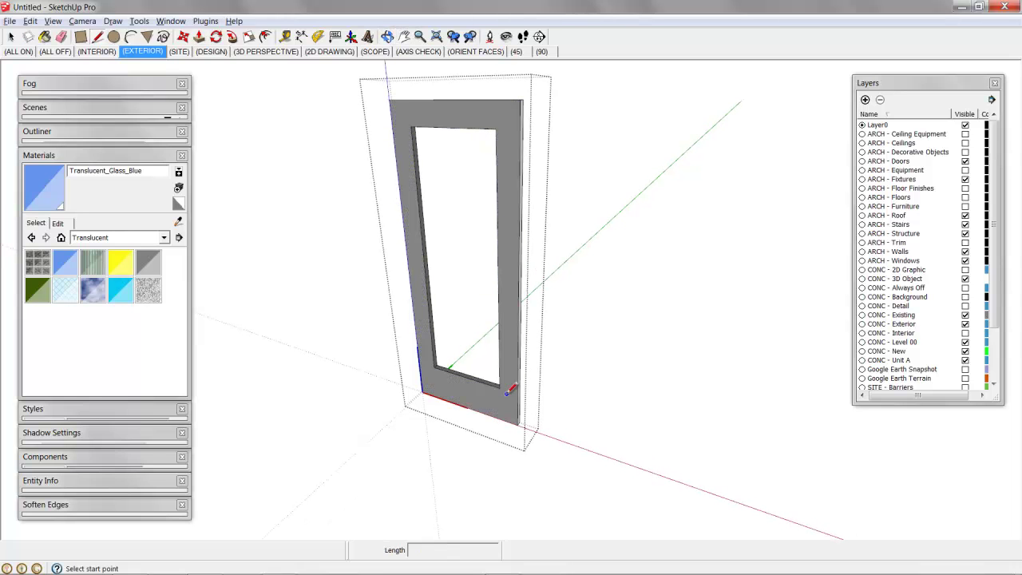
left_click(432, 365)
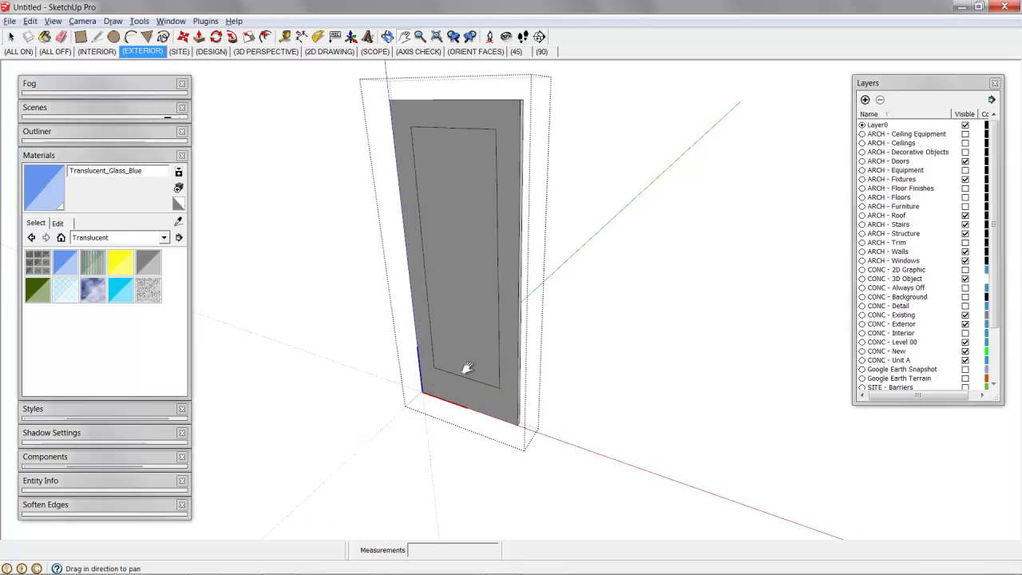
Recess the door's central panel by 3/4"
scroll(463, 365, "up", 3)
key("p")
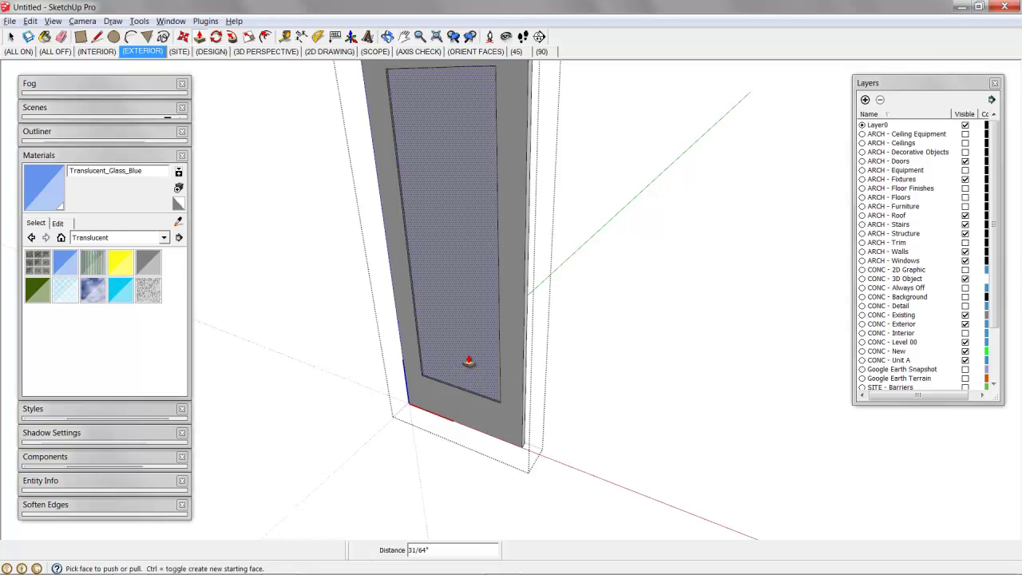
left_click(469, 362)
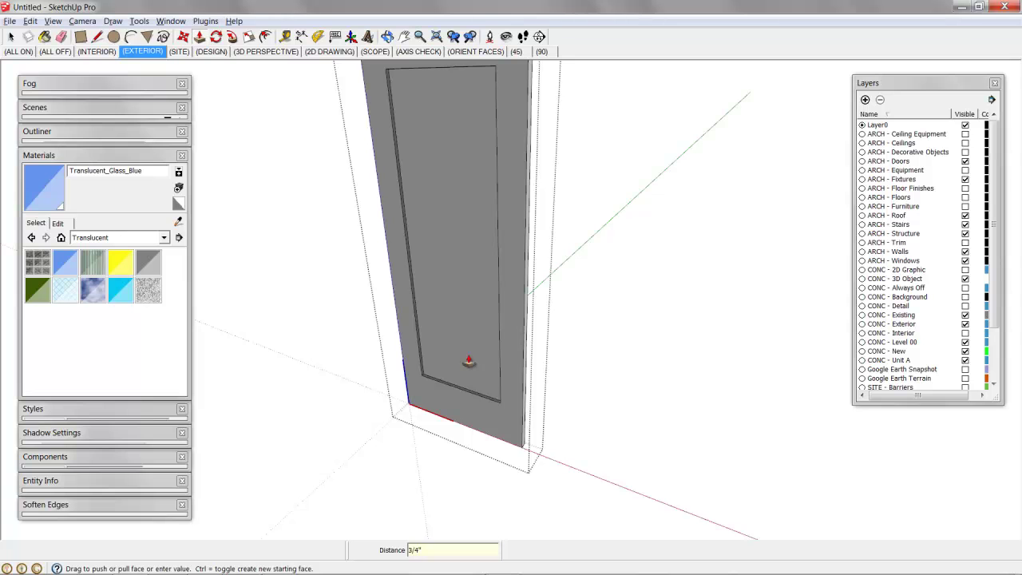
left_click(467, 309)
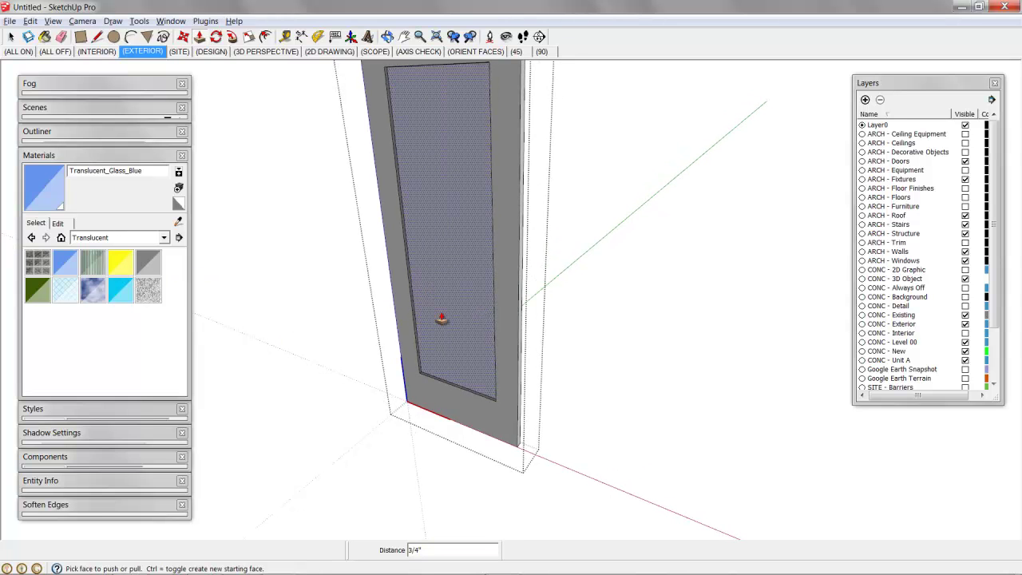
Sample Wood_Cherry_Original from the neighbouring window's frame and paint the door with it
scroll(449, 302, "down", 2)
scroll(449, 302, "down", 3)
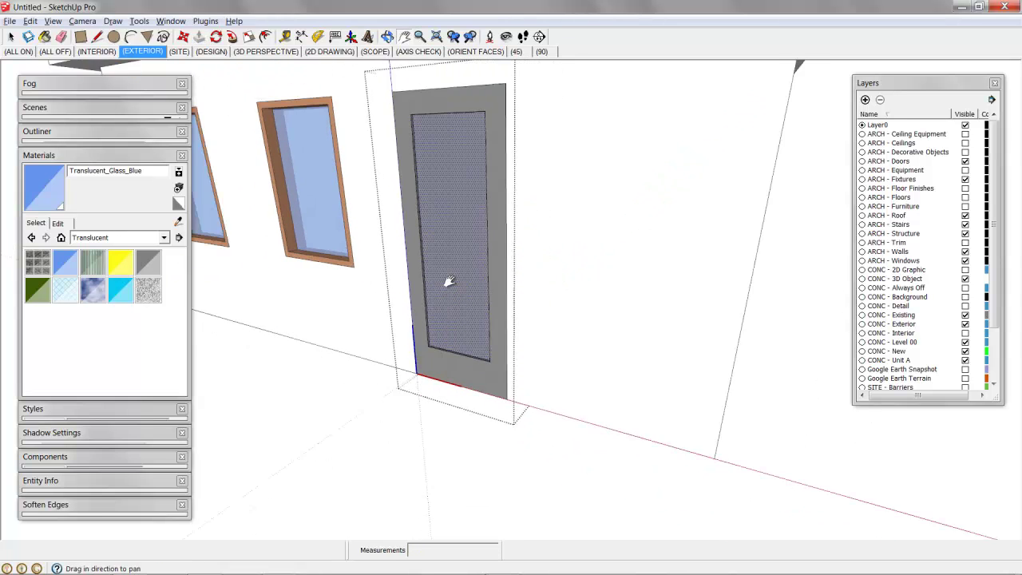
key("b")
left_click(293, 223, "alt")
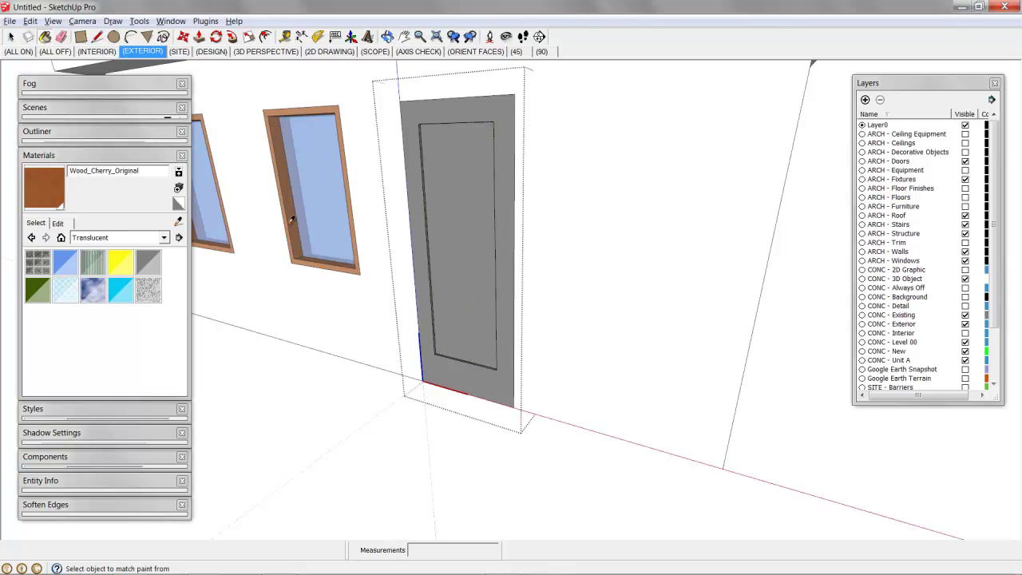
left_click(464, 192)
Sample Translucent_Glass_Blue from the window pane, paint the door's central panel with it, and close the door component
mouse_move(481, 270)
middle_mouse_down()
mouse_move(385, 223)
mouse_move(557, 294)
mouse_move(627, 244)
middle_mouse_up()
key("i")
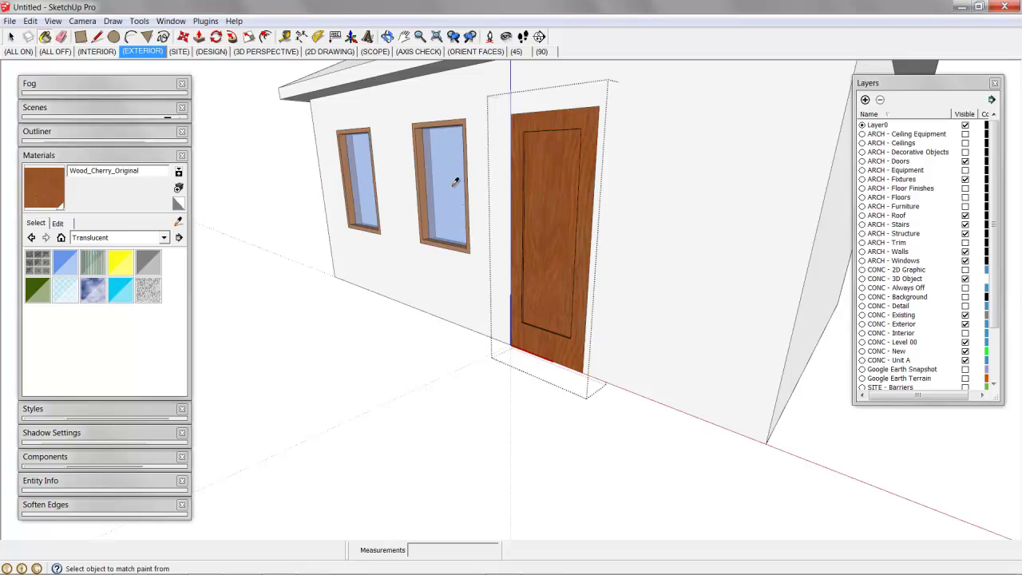
left_click(455, 182, "alt")
left_click(557, 196)
key("i")
middle_click_drag(570, 199, 132, 209)
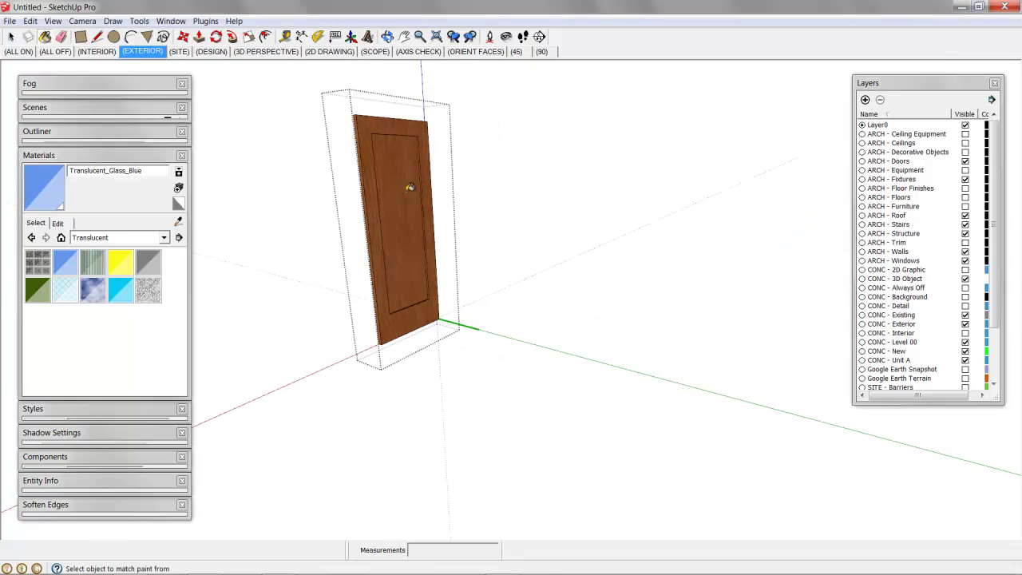
middle_click_drag(410, 187, 602, 266)
left_click(656, 252)
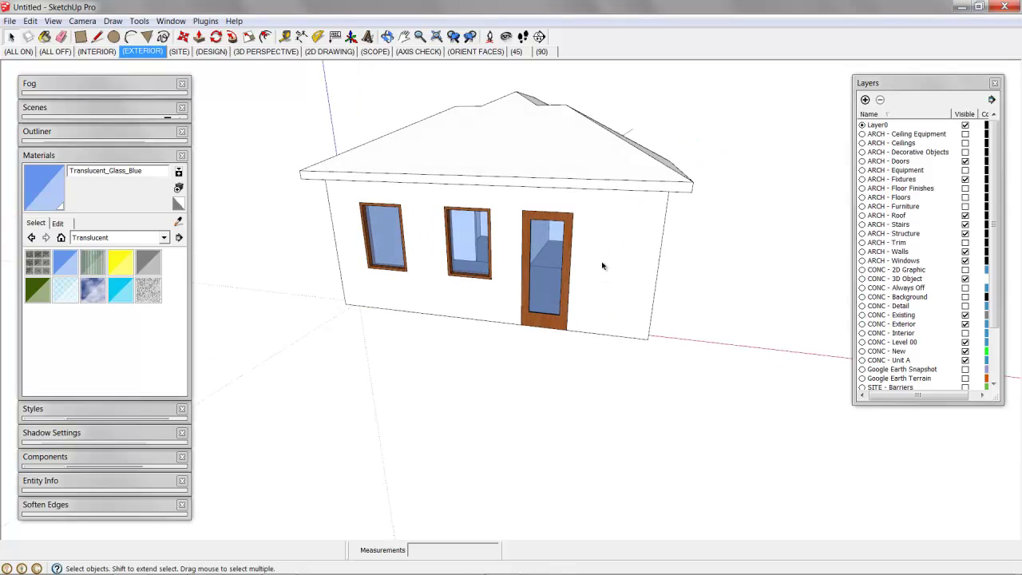
Hide the roof to expose the building's interior
left_click(560, 154)
right_click(557, 157)
left_click(595, 184)
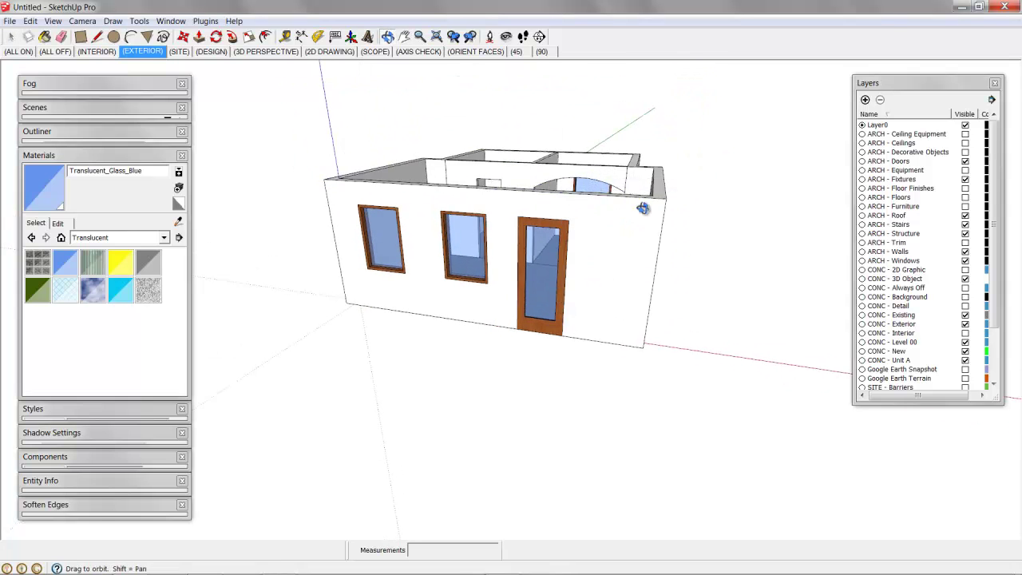
Move the glazed door through the wall thickness toward the interior side of its opening
middle_click_drag(595, 187, 550, 303)
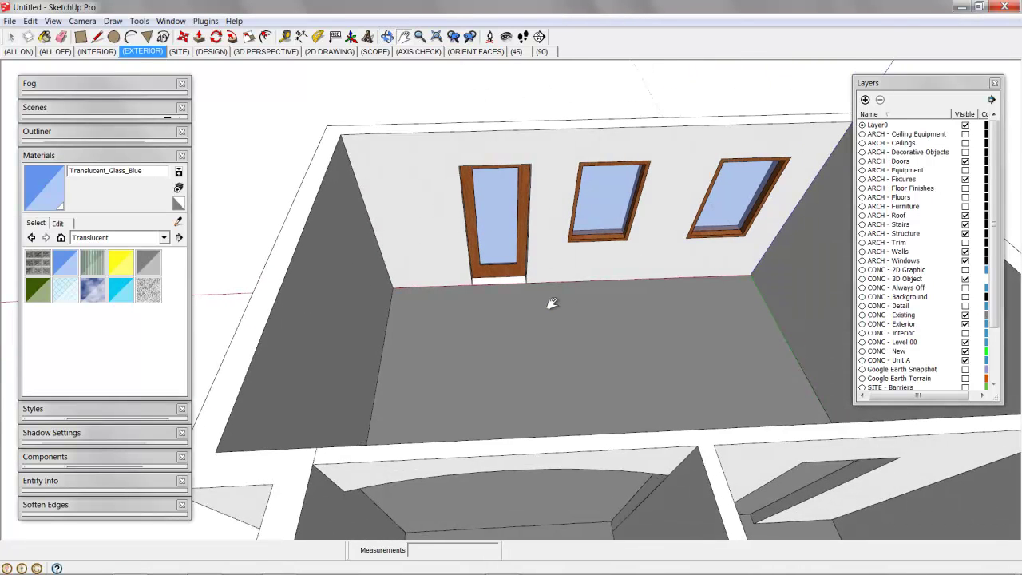
scroll(557, 301, "up", 3)
key("m")
scroll(483, 312, "up", 4)
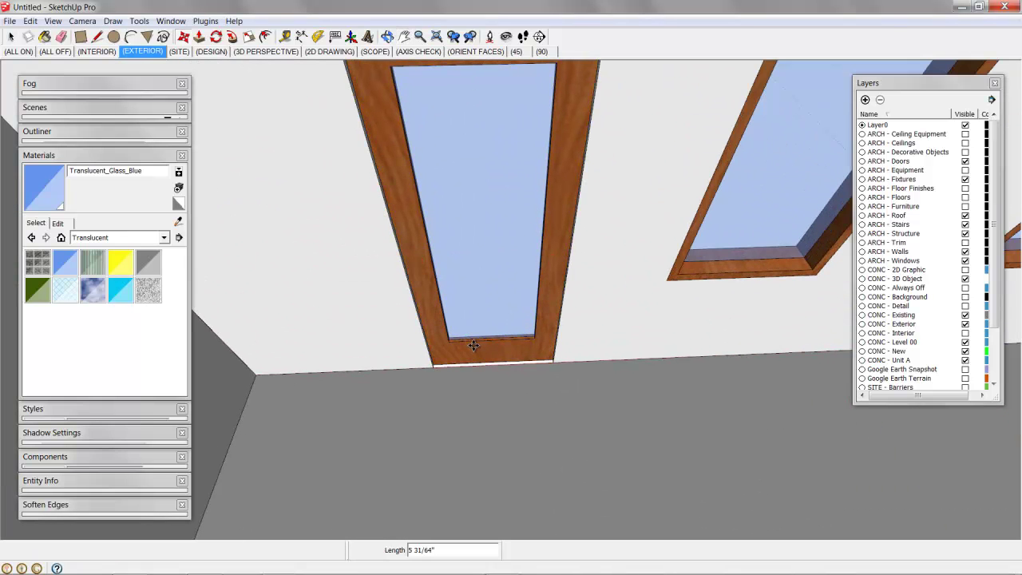
left_click(475, 347)
key("Return")
scroll(484, 314, "down", 3)
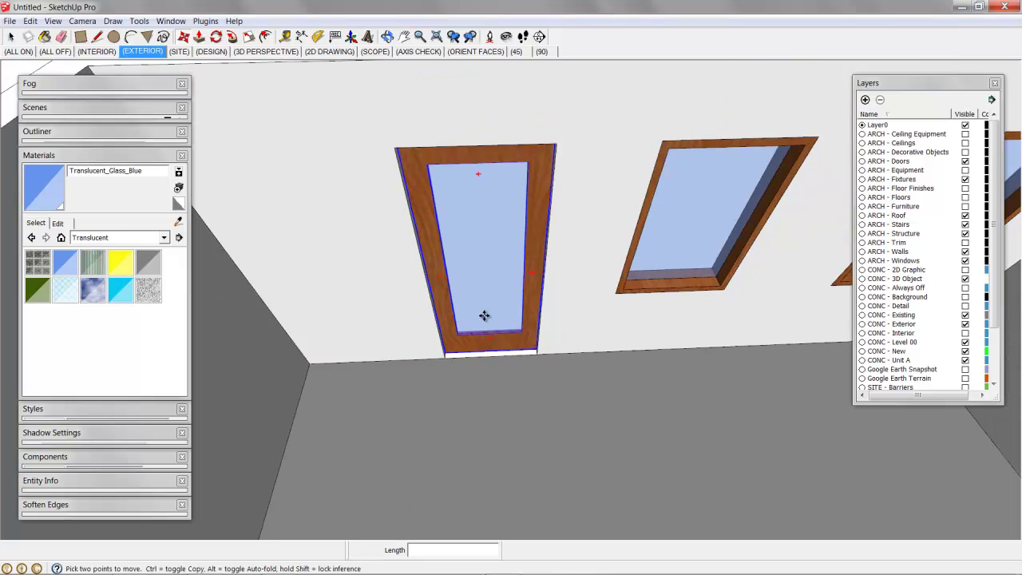
middle_click_drag(555, 322, 464, 239, "shift")
scroll(464, 240, "down", 2)
scroll(467, 232, "down", 2)
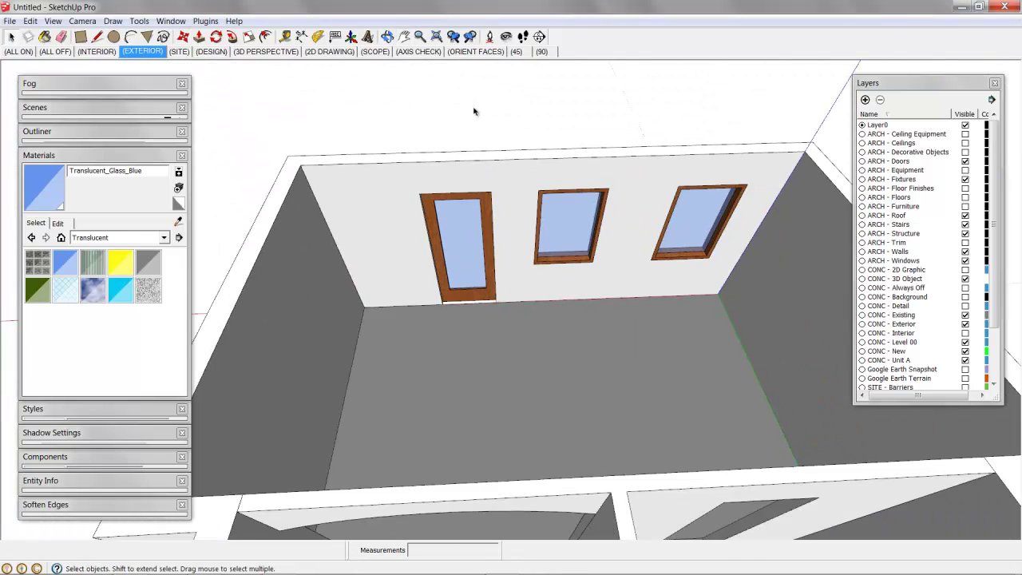
Save the model as CABIN in the TEMP folder on the Desktop, replacing the existing file
scroll(531, 304, "down", 2)
middle_click_drag(533, 308, 524, 226, "shift")
left_click(10, 21)
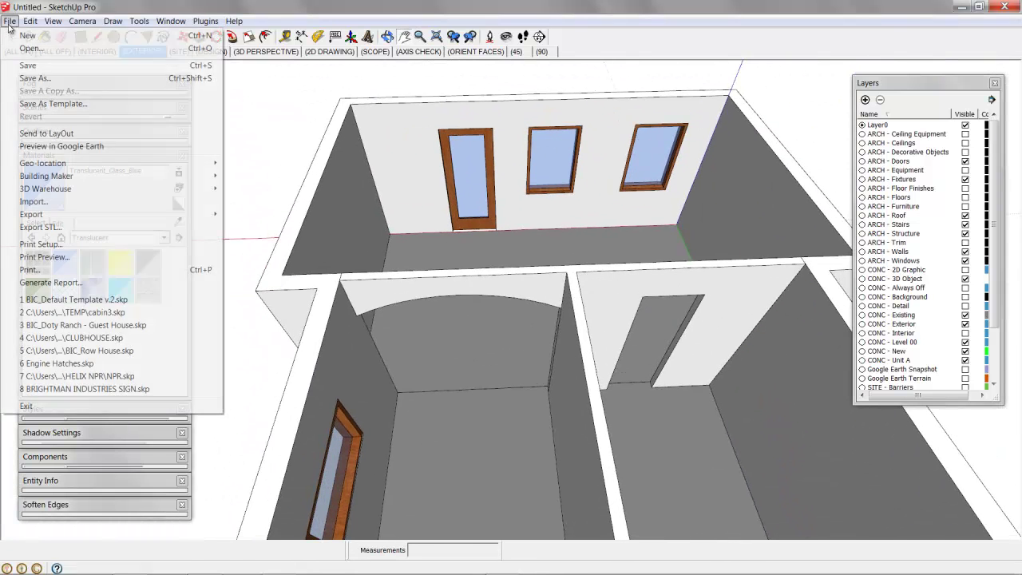
left_click(42, 68)
left_click(349, 239)
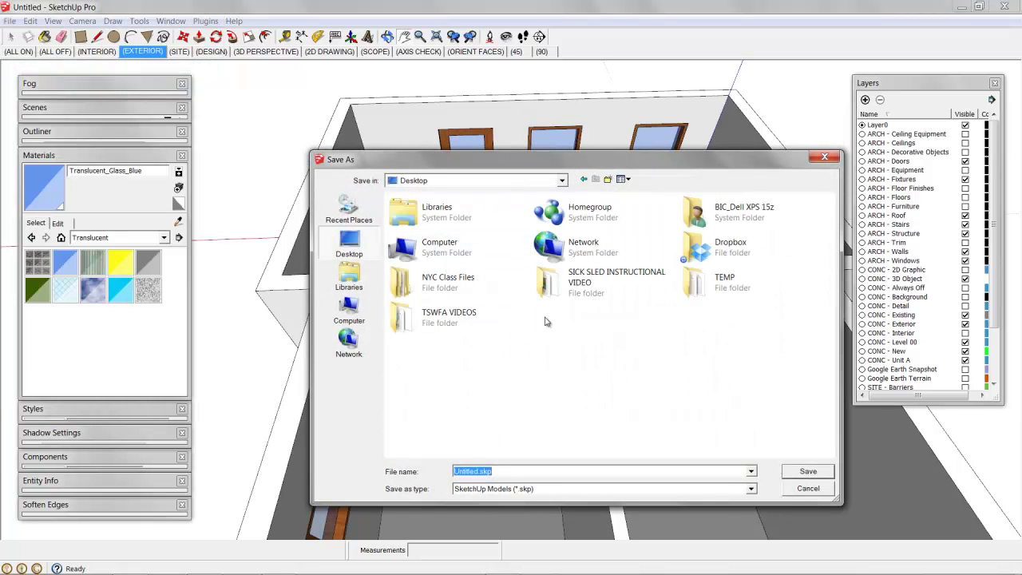
double_click(703, 268)
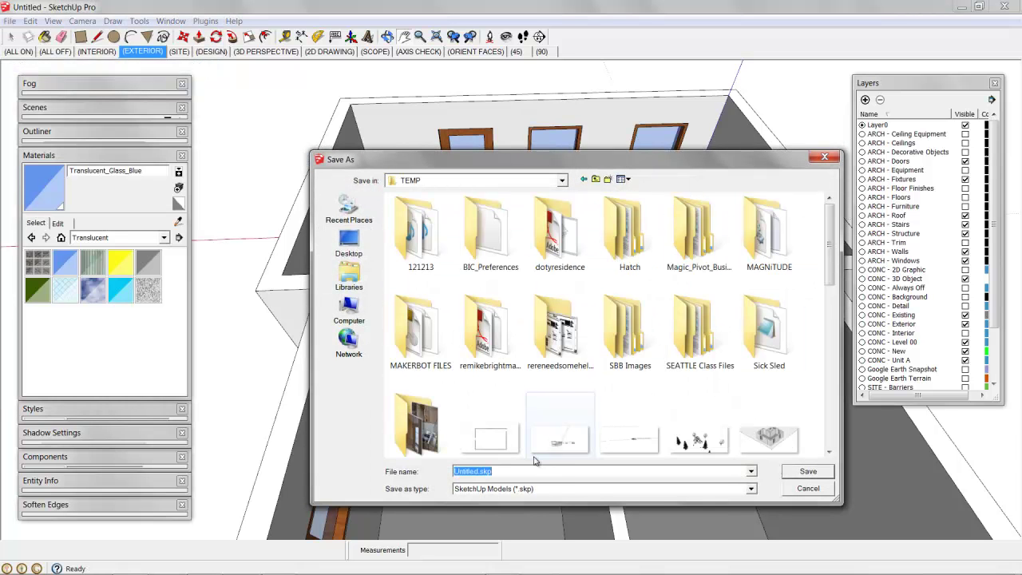
type("CABIN")
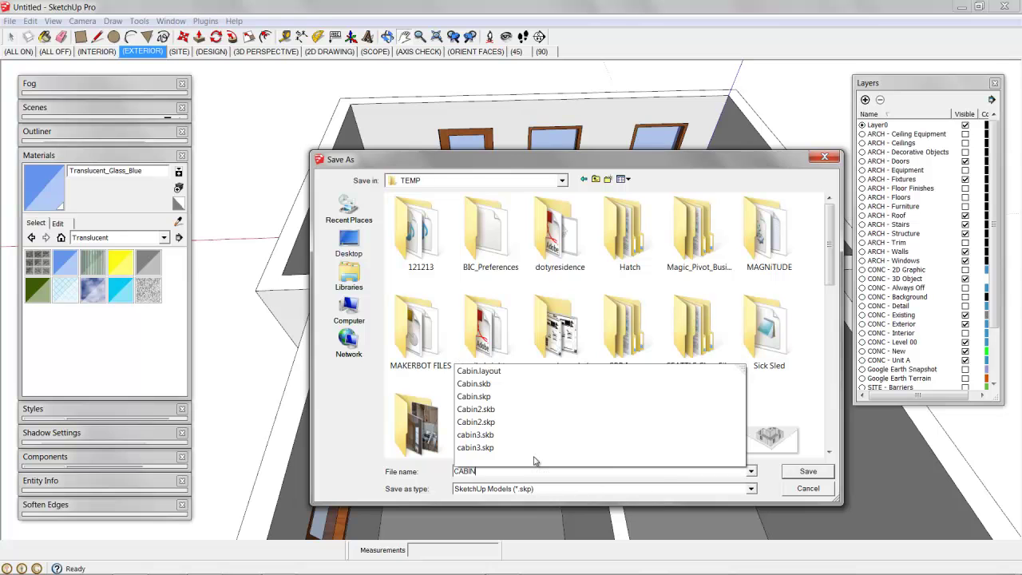
key("Return")
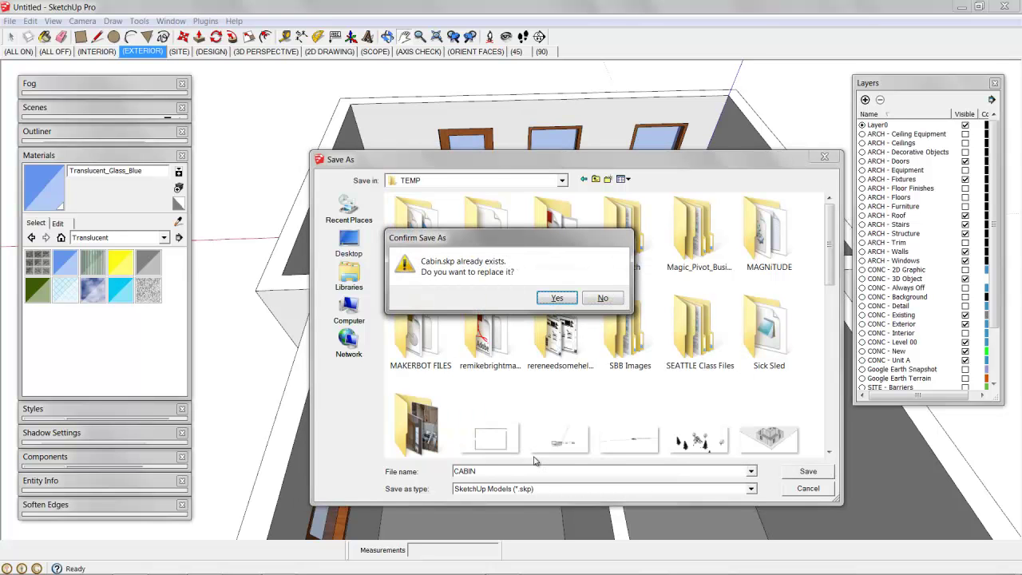
key("Return")
Restore the roof's visibility and view the cabin from its front corner
scroll(503, 163, "down", 4)
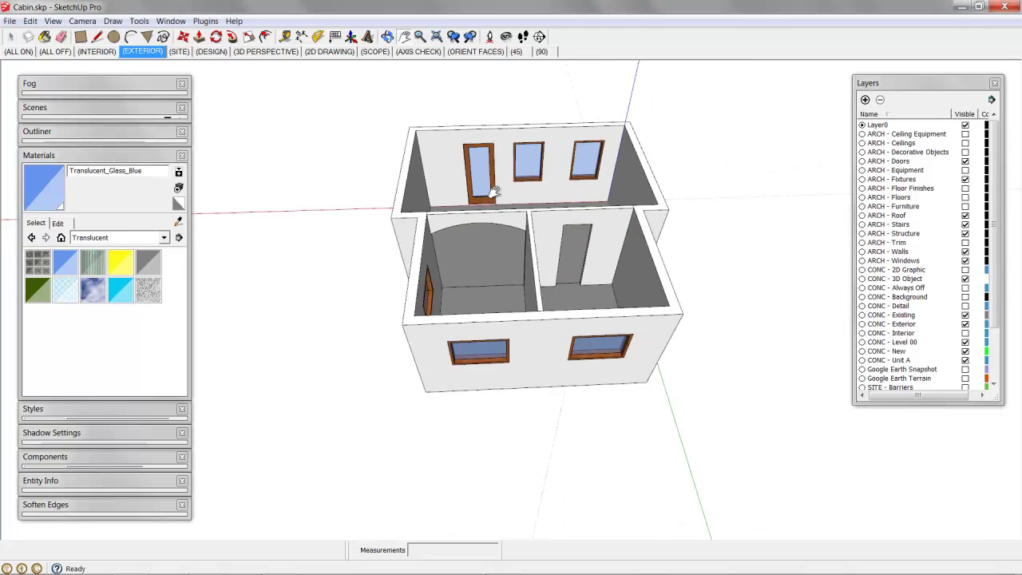
middle_click_drag(374, 201, 706, 256)
scroll(480, 205, "up", 3)
scroll(475, 267, "up", 6)
scroll(470, 285, "down", 2)
scroll(489, 265, "down", 1)
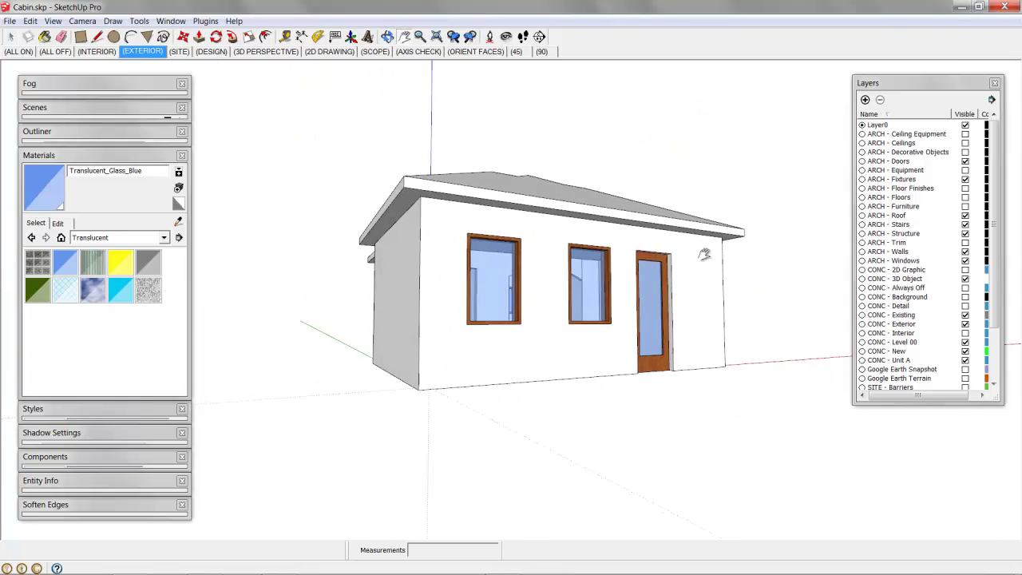
Edit the exterior walls group and paint the side wall along the green axis with Cladding_Siding_White from the Brick and Cladding materials
middle_click_drag(404, 243, 501, 283)
double_click(429, 244)
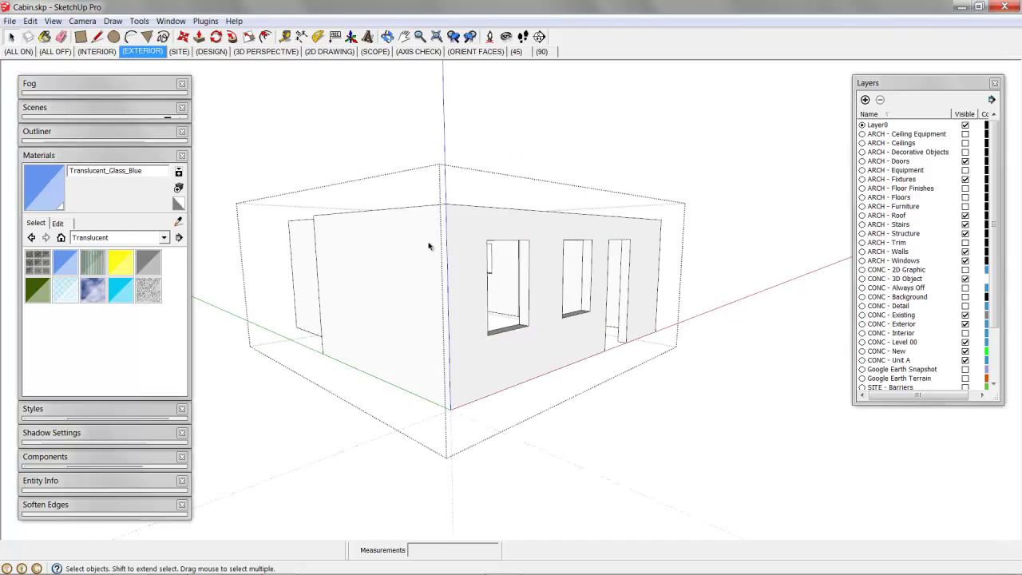
triple_click(429, 244)
scroll(424, 230, "down", 2)
left_click(94, 238)
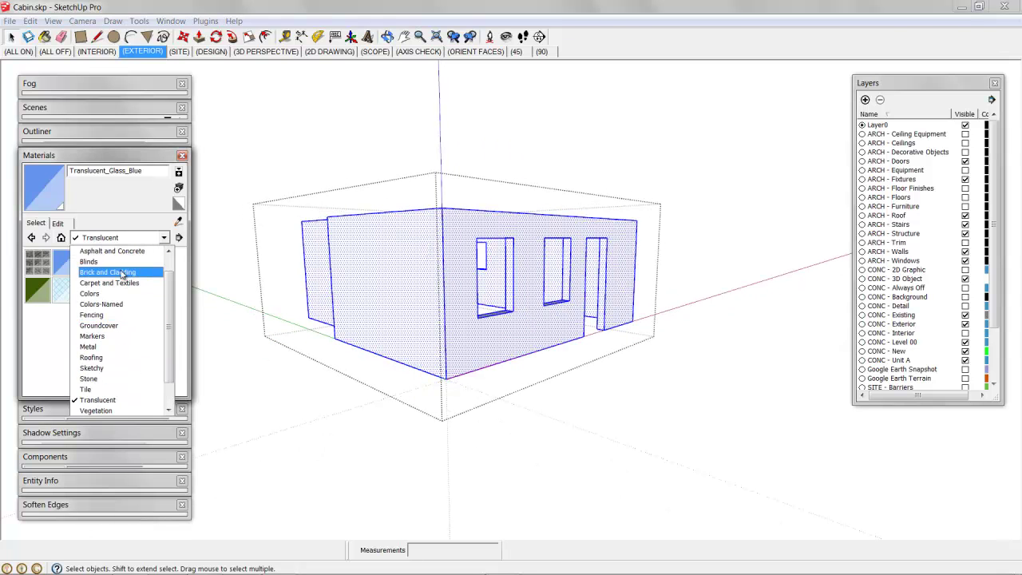
left_click(122, 273)
left_click(152, 298)
middle_click_drag(407, 280, 448, 328)
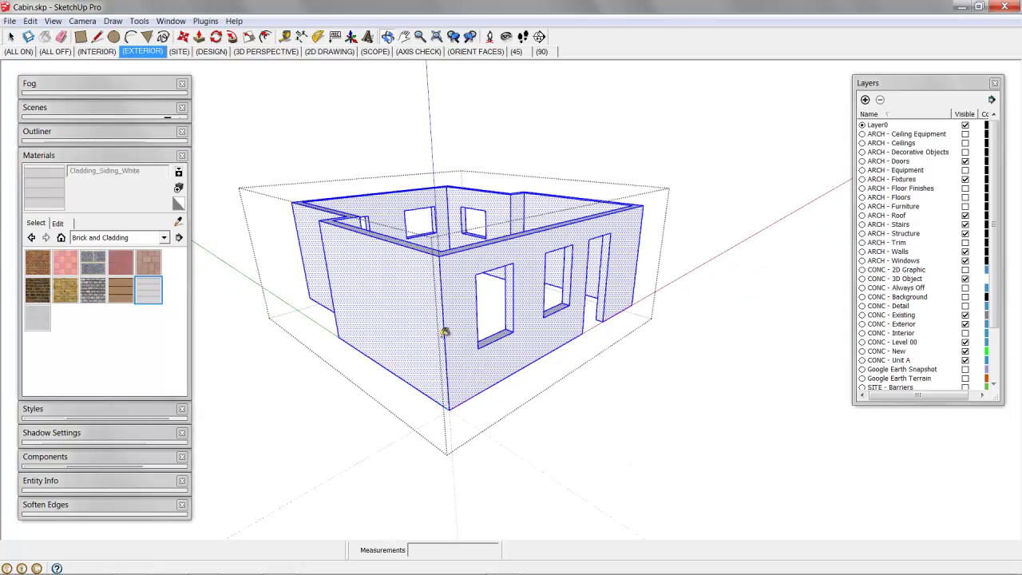
left_click(425, 303)
left_click(425, 303)
Paint the remaining outer wall faces with Cladding_Siding_White, including the recessed corner, and show the rest of the model again
middle_click_drag(487, 183, 260, 255)
scroll(481, 251, "up", 2)
left_click(483, 259)
left_click(449, 280)
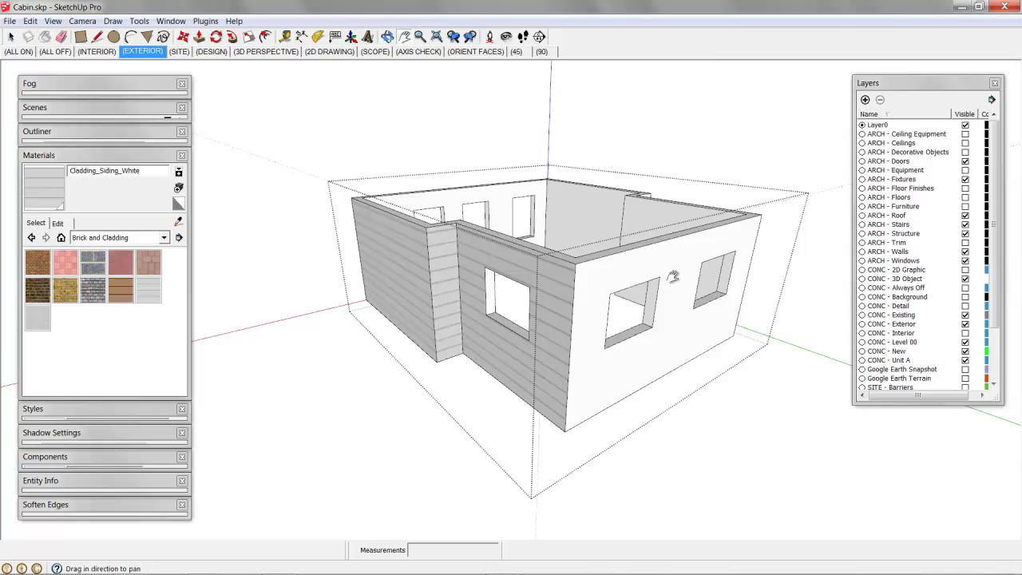
middle_click_drag(673, 273, 264, 270)
left_click(538, 262)
left_click(600, 250)
left_click(620, 227)
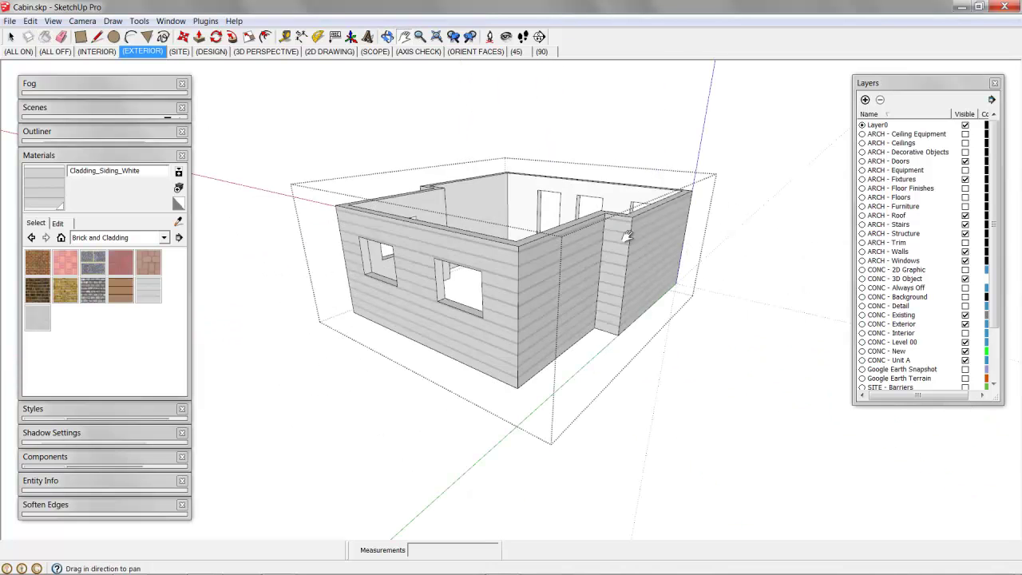
middle_click_drag(620, 227, 377, 296)
key("i")
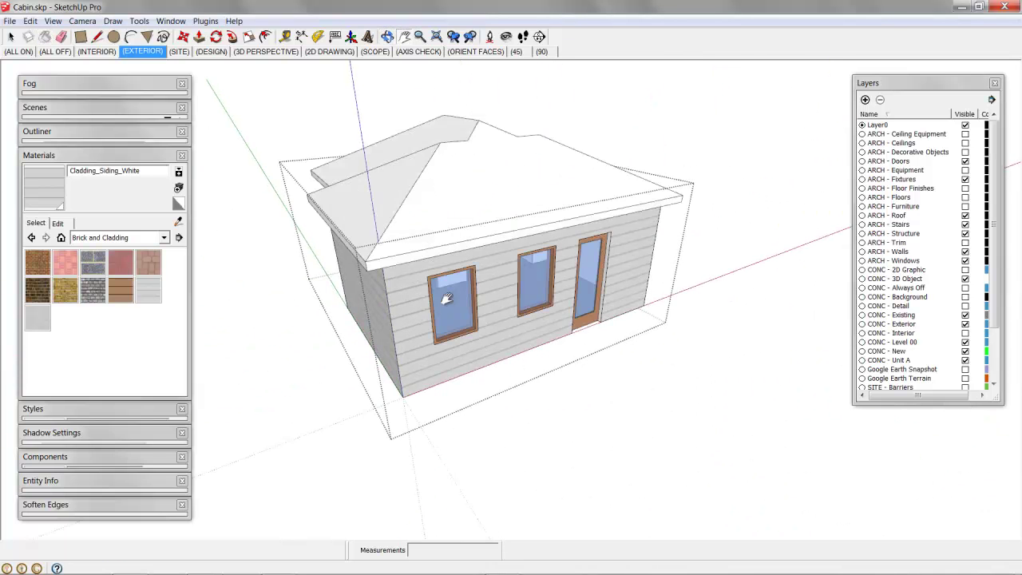
Sample Wood_Cherry_Original from the door frame and paint the selected roof fascia with it
scroll(481, 251, "down", 2)
middle_click_drag(480, 251, 474, 219, "shift")
left_click(459, 214)
middle_click_drag(266, 209, 685, 212)
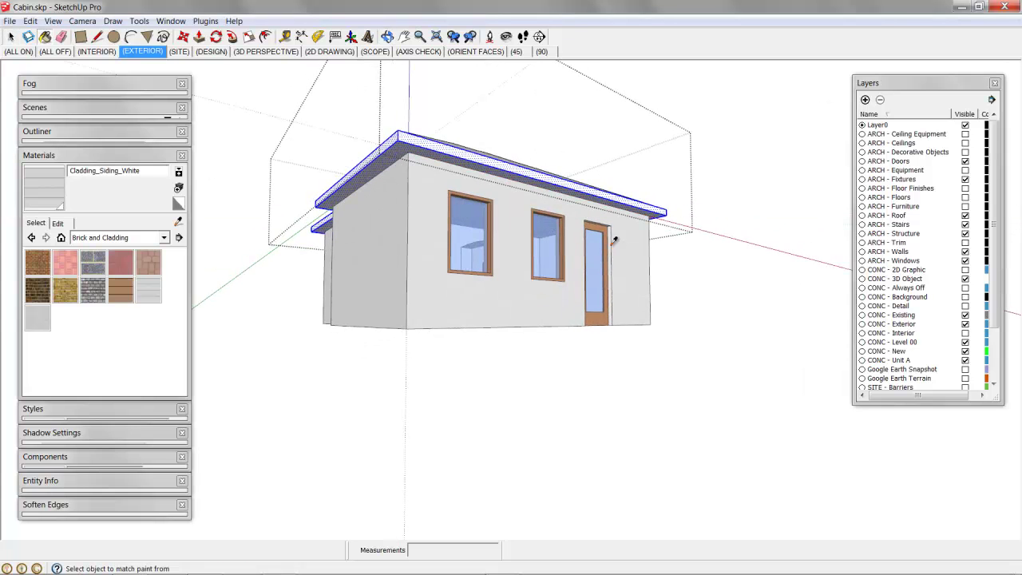
left_click(610, 226, "alt")
left_click(606, 193)
mouse_move(605, 193)
middle_mouse_down()
mouse_move(583, 224)
mouse_move(515, 255)
mouse_move(535, 271)
middle_mouse_up()
key("space")
Choose Roofing_Shingles_Variable from the Roofing materials and start covering the roof slopes with it
left_click(155, 237)
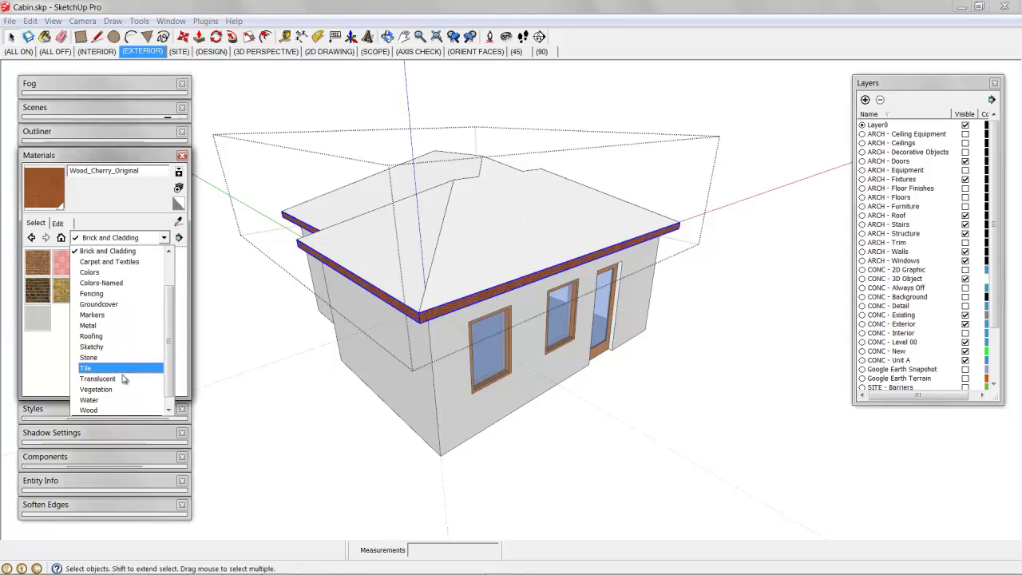
left_click(117, 337)
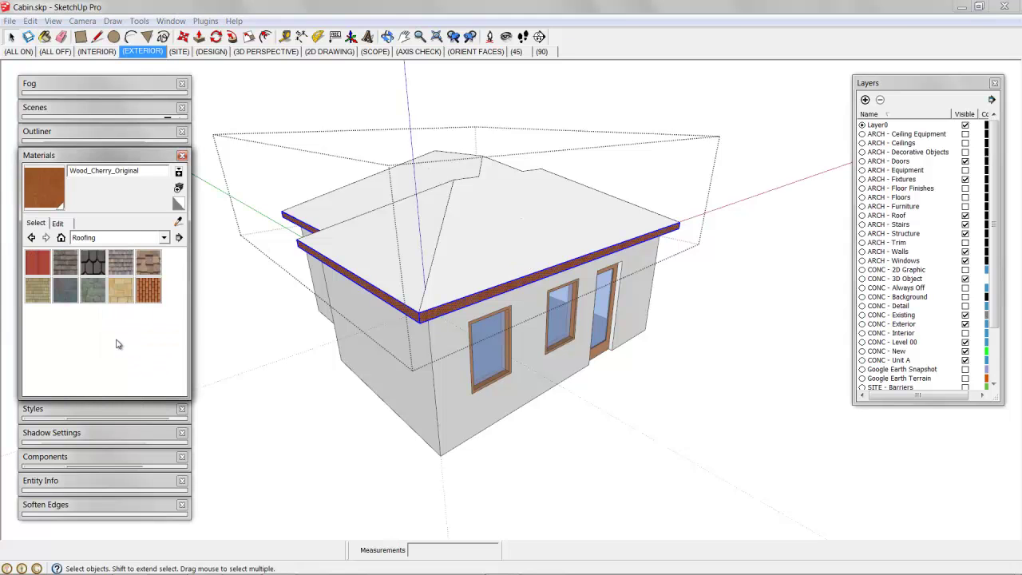
left_click(158, 266)
left_click(582, 201)
mouse_move(582, 200)
middle_mouse_down()
mouse_move(532, 238)
mouse_move(406, 263)
mouse_move(531, 176)
mouse_move(307, 216)
middle_mouse_up()
left_click(556, 196)
left_click(575, 253)
Paint the roof faces that are still white with Roofing_Shingles_Variable and return to the cabin's front view
middle_click_drag(575, 252, 72, 259)
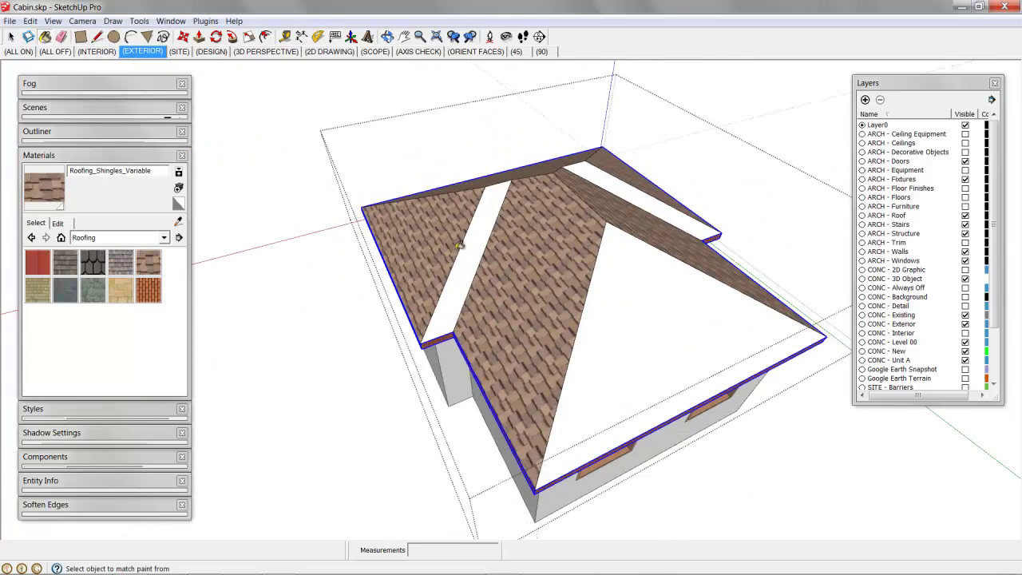
left_click(480, 224)
left_click(655, 296)
left_click(641, 196)
mouse_move(594, 218)
middle_mouse_down()
mouse_move(540, 269)
mouse_move(537, 237)
mouse_move(576, 221)
mouse_move(601, 246)
mouse_move(598, 266)
mouse_move(517, 286)
middle_mouse_up()
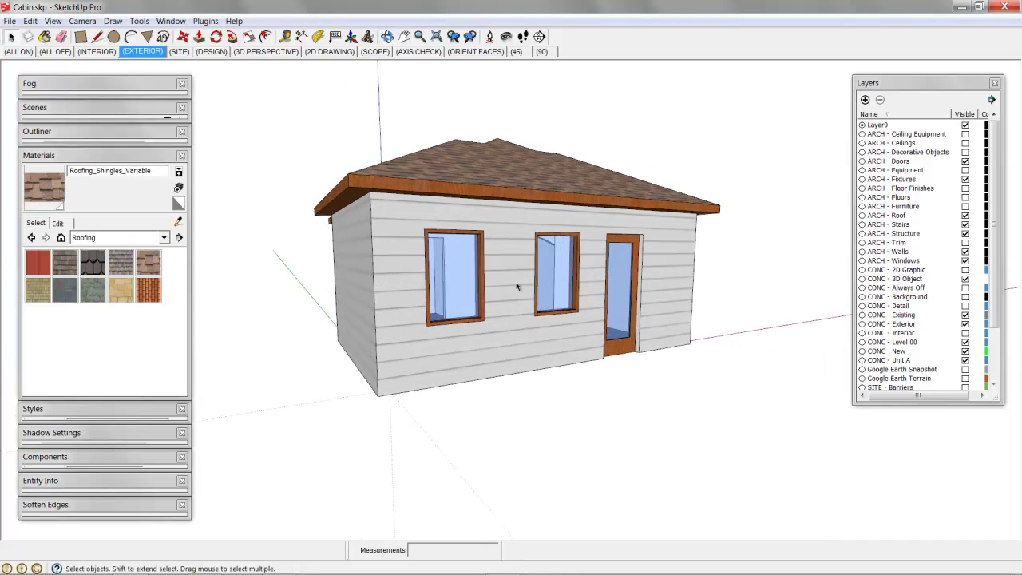
Sample the wall siding material for editing and set its texture height to 12 inches independently of its width
left_click(408, 214)
left_click(59, 224)
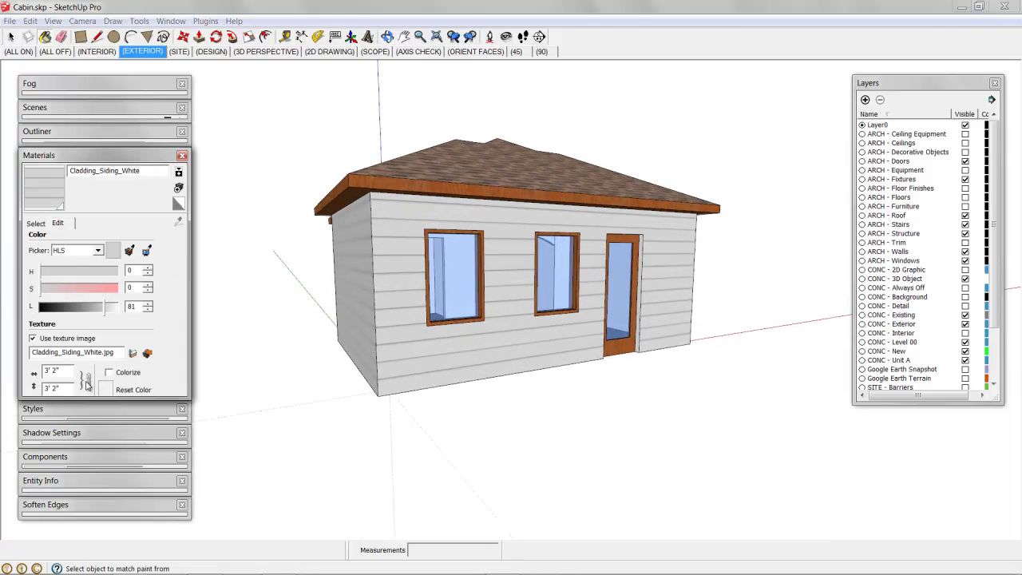
type("1")
key("Return")
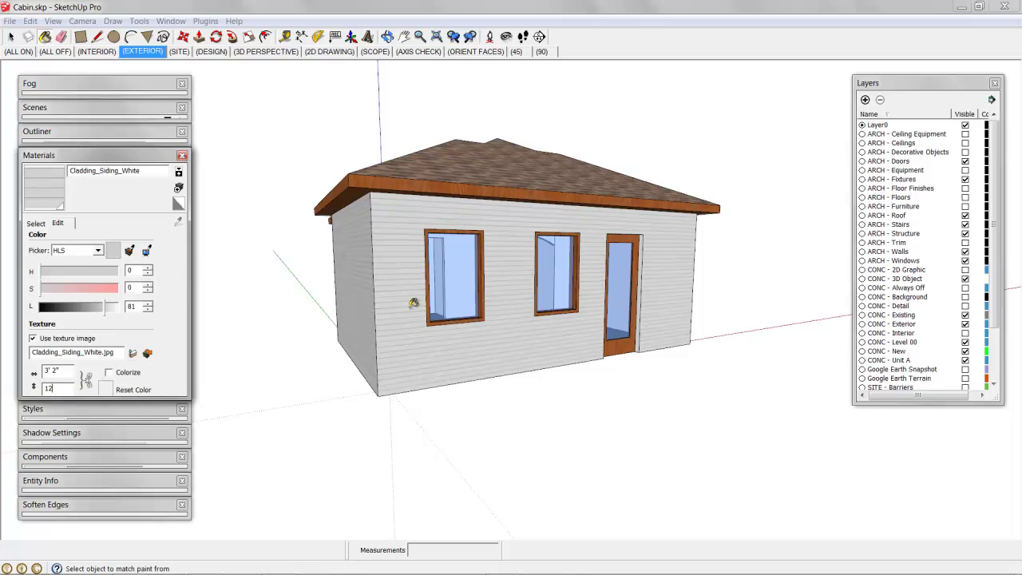
middle_click_drag(263, 352, 305, 345)
Set the siding texture's height to 18 inches and check the board spacing on the walls
left_click(48, 388)
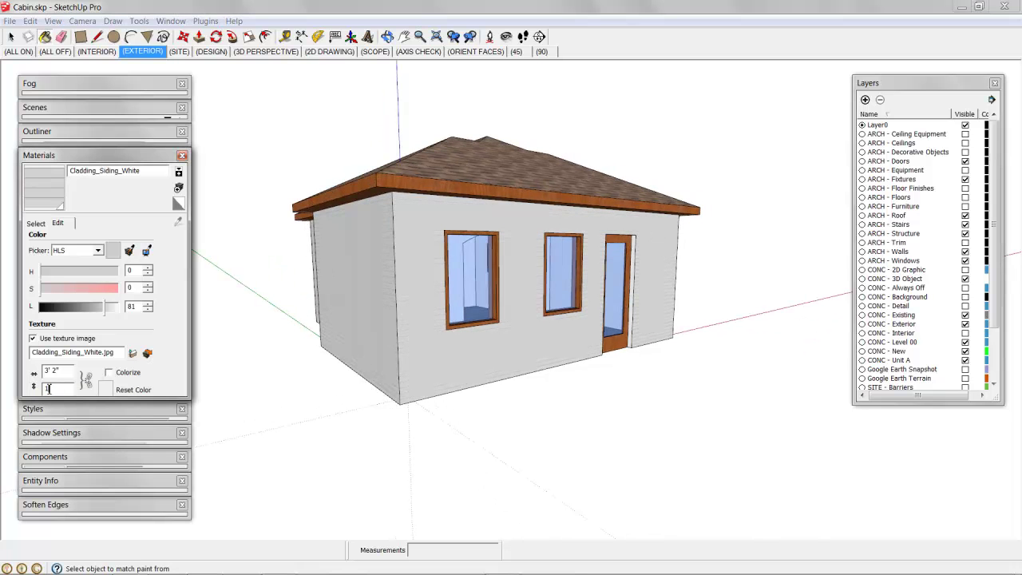
type("18")
scroll(472, 309, "down", 2)
middle_click_drag(472, 308, 544, 305)
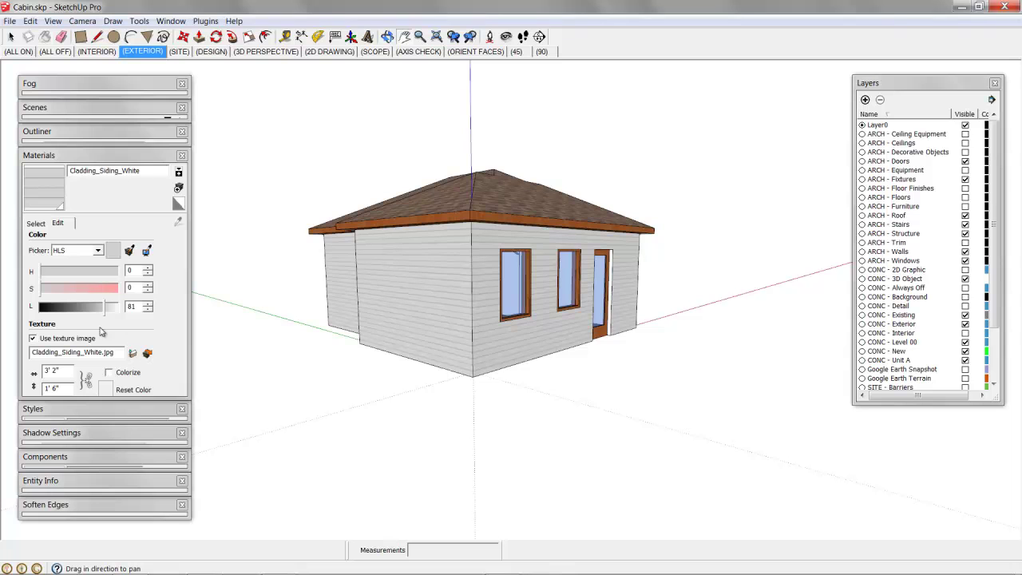
Match the siding's colour to the wood fascia and adjust it to a light beige with hue 45, saturation 15 and lightness 68
left_click(129, 250)
left_click(432, 222)
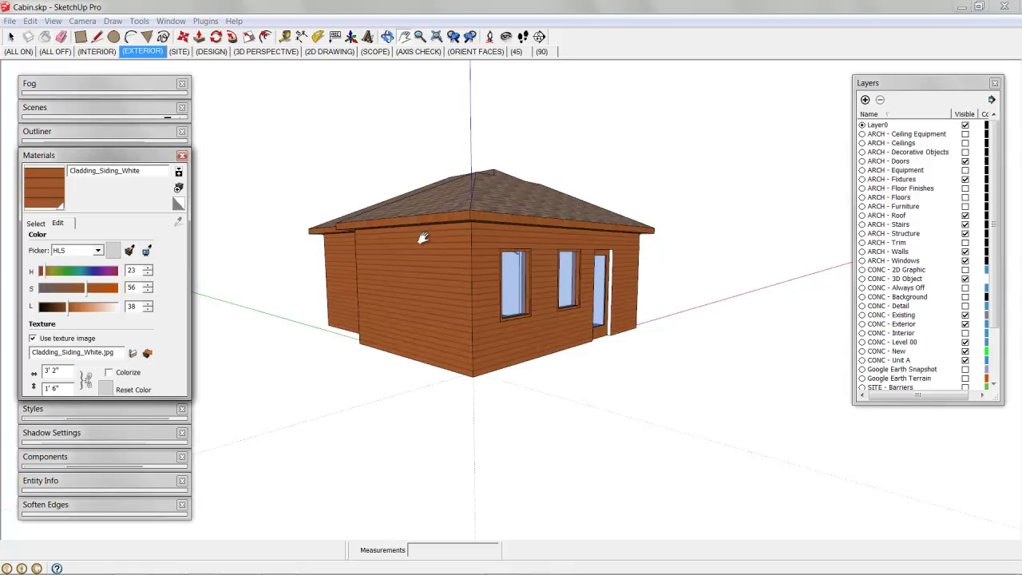
left_click_drag(82, 309, 88, 309)
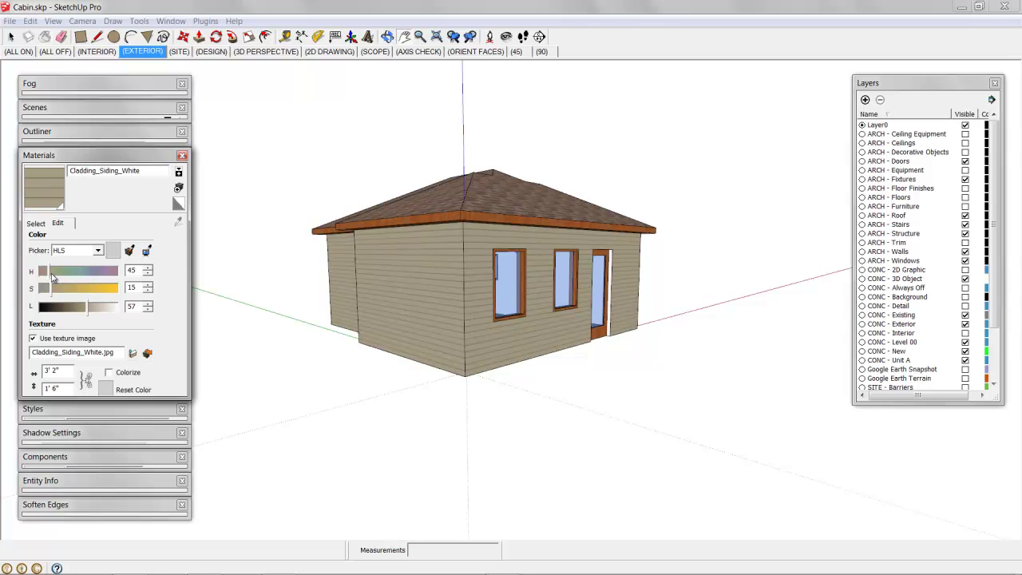
left_click(92, 314)
middle_click_drag(511, 268, 498, 289)
scroll(483, 289, "up", 5)
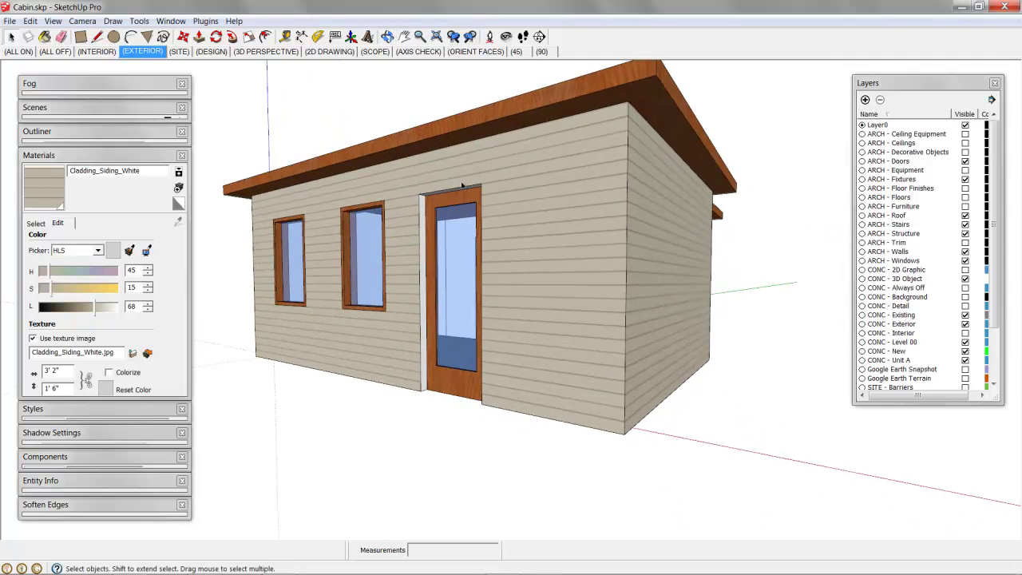
Take the roof out of view to expose the cabin's interior
middle_click_drag(429, 268, 471, 226)
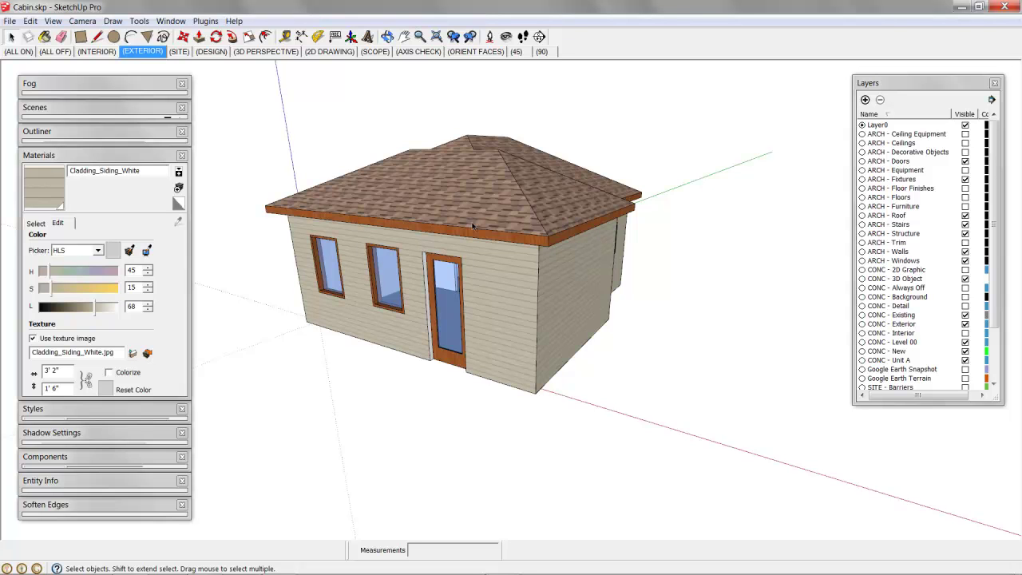
middle_click_drag(640, 191, 521, 274)
left_click(514, 196)
key("Delete")
Examine the exterior walls and interior partitions from above by selecting each group in turn
left_click(498, 182)
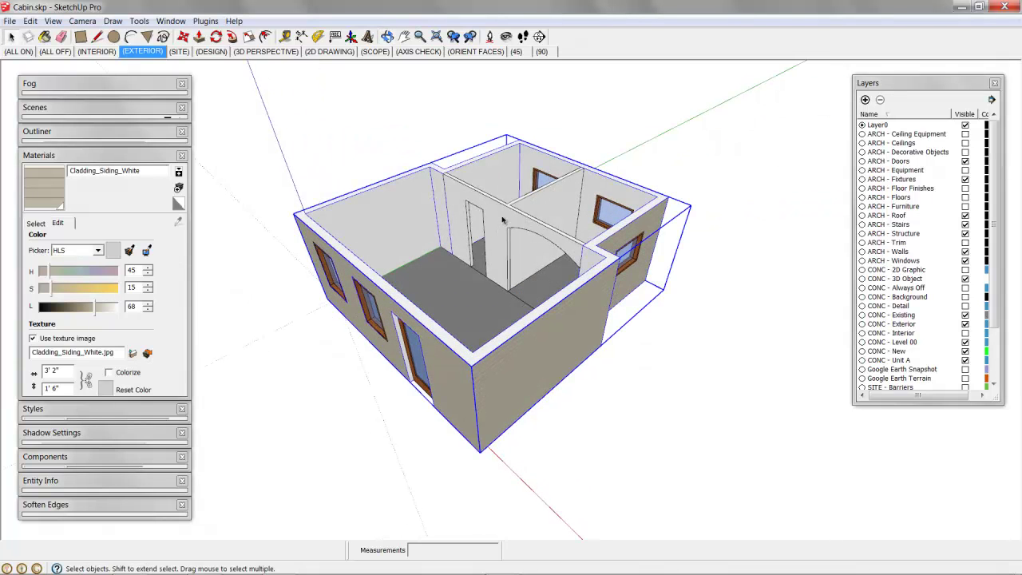
left_click(477, 241)
middle_click_drag(466, 240, 379, 264)
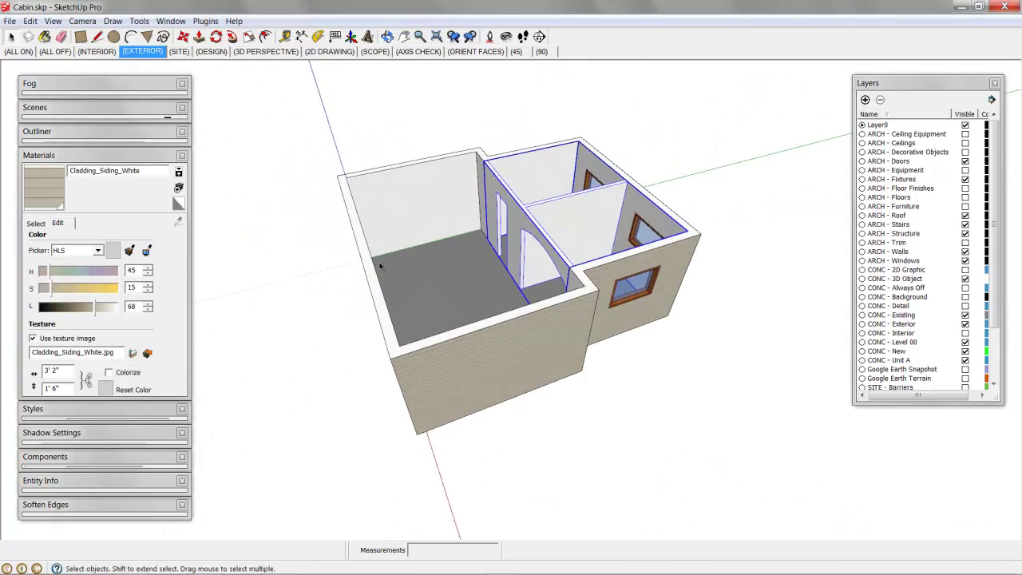
middle_click_drag(623, 268, 459, 223)
left_click(461, 206)
middle_click_drag(627, 248, 580, 258)
middle_click_drag(674, 269, 570, 254)
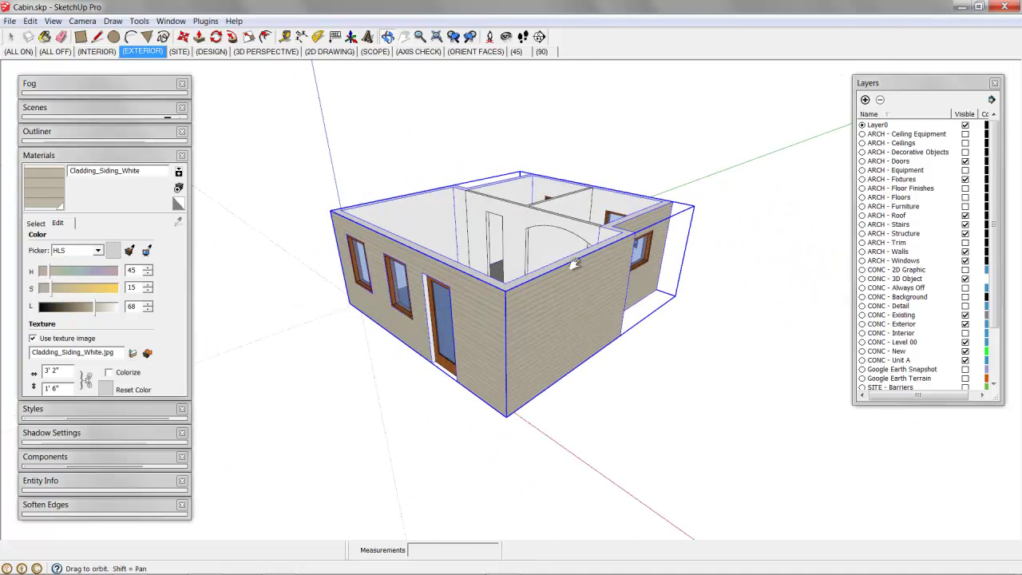